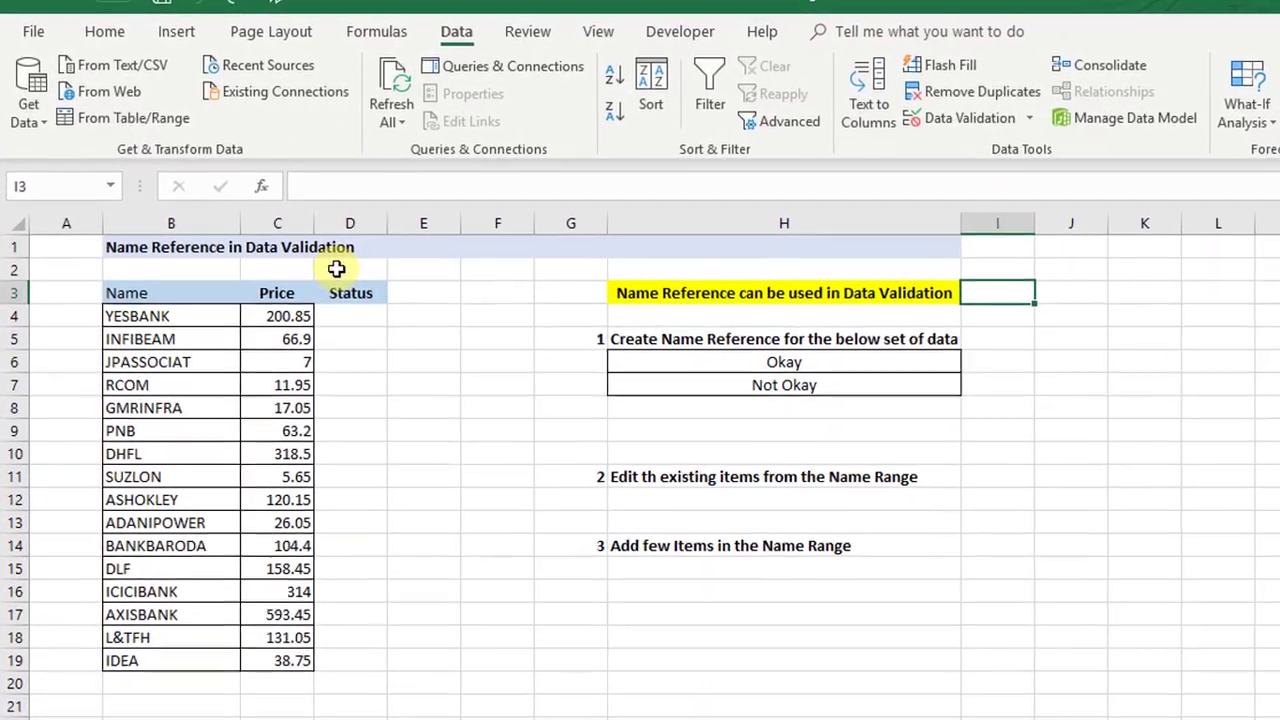
# Step: Select the empty Status cells D4:D19 in the stock list
pyautogui.moveTo(360, 330); pyautogui.dragTo(343, 680)
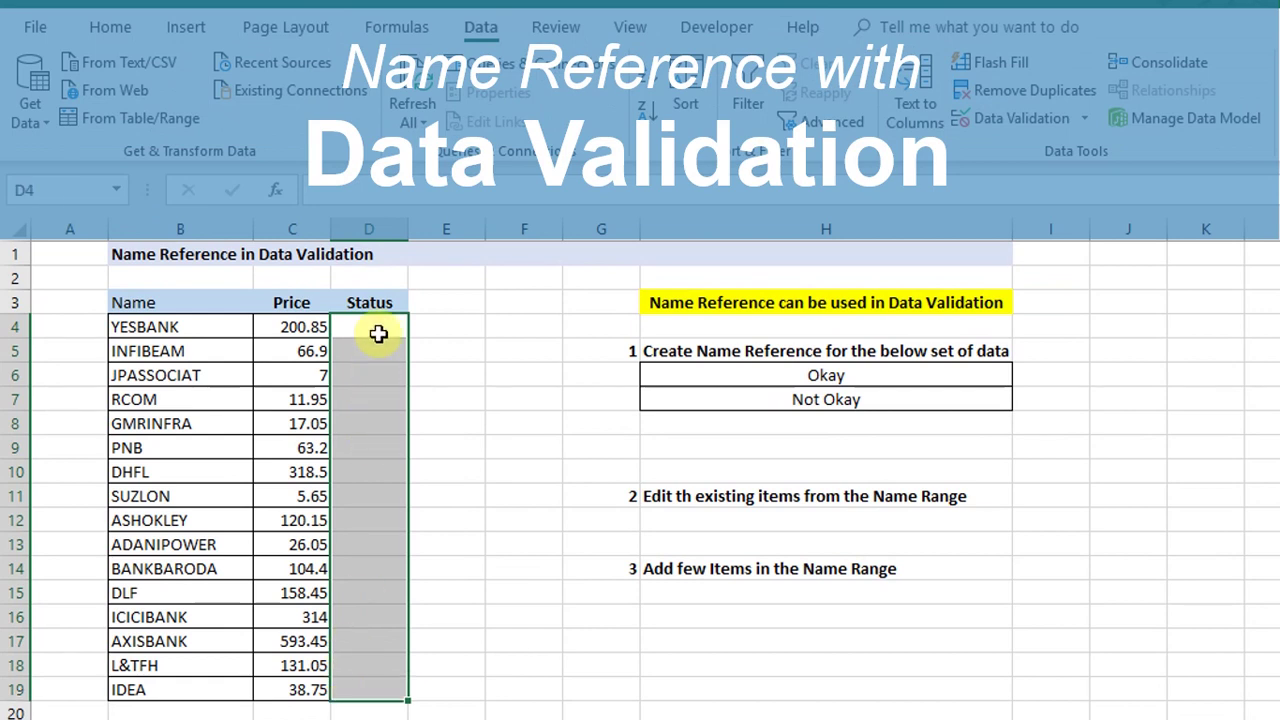
pyautogui.click(166, 326)
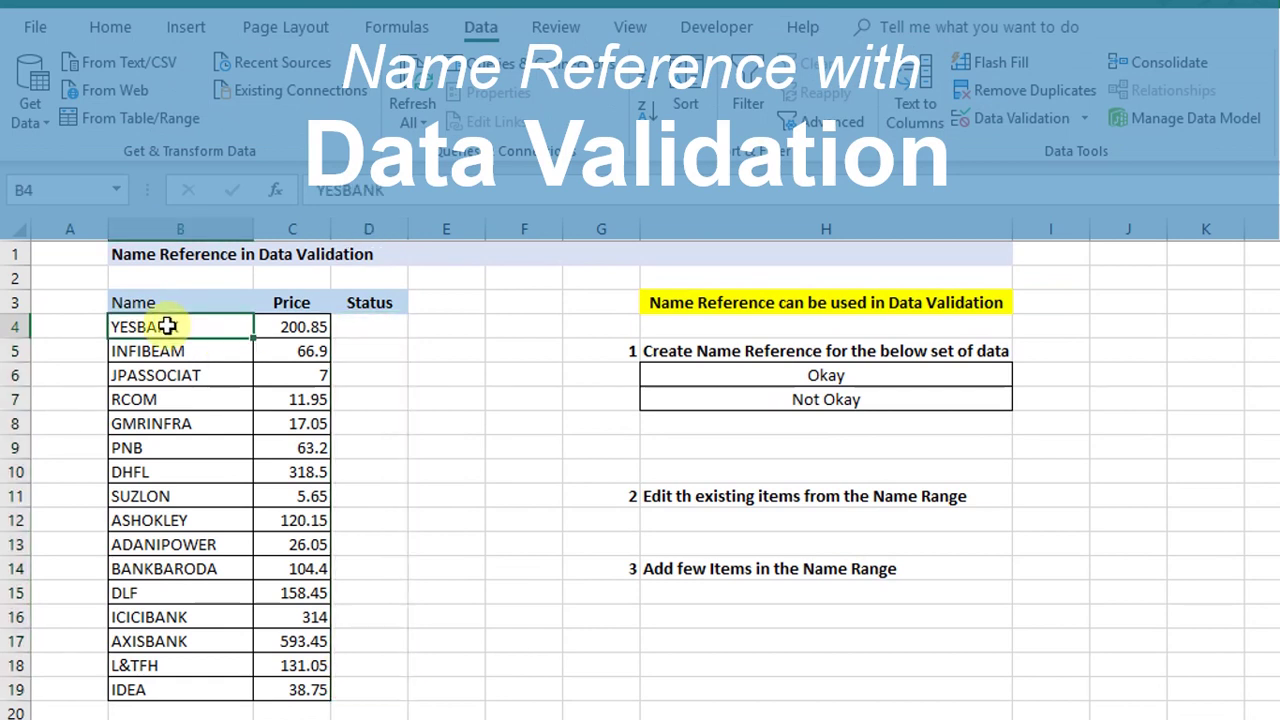
pyautogui.click(354, 329)
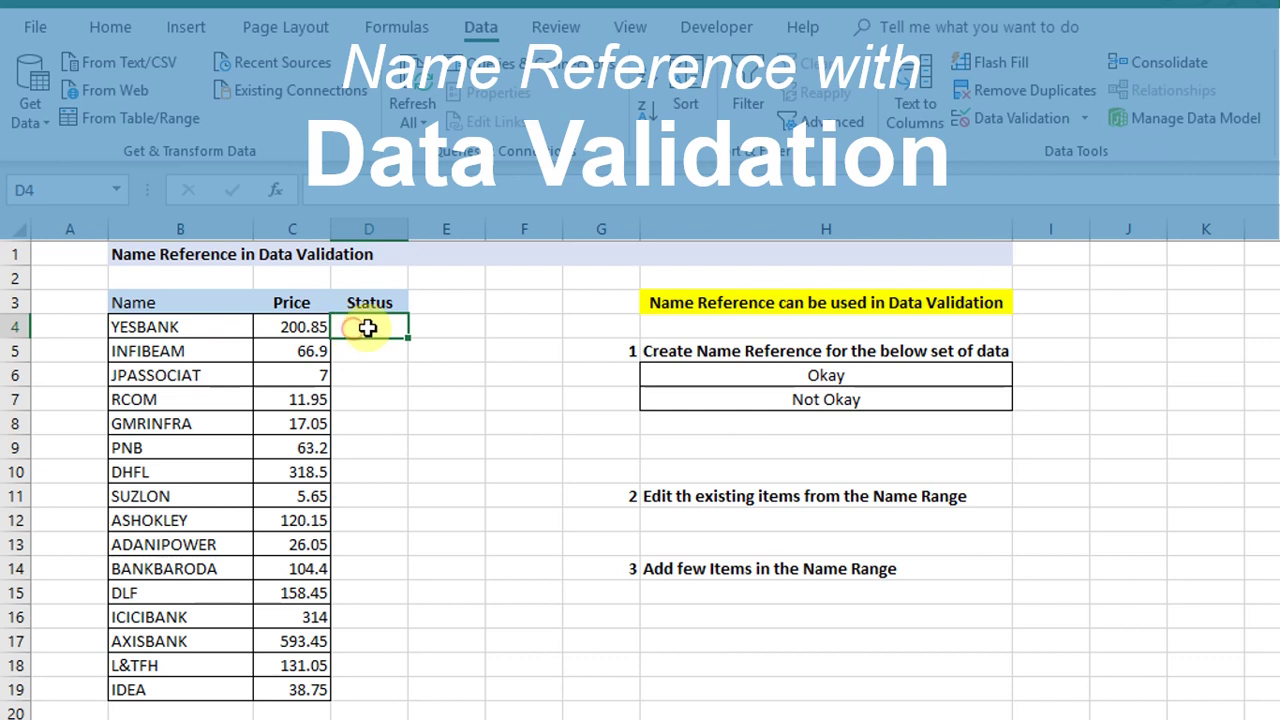
pyautogui.moveTo(369, 329); pyautogui.dragTo(345, 689)
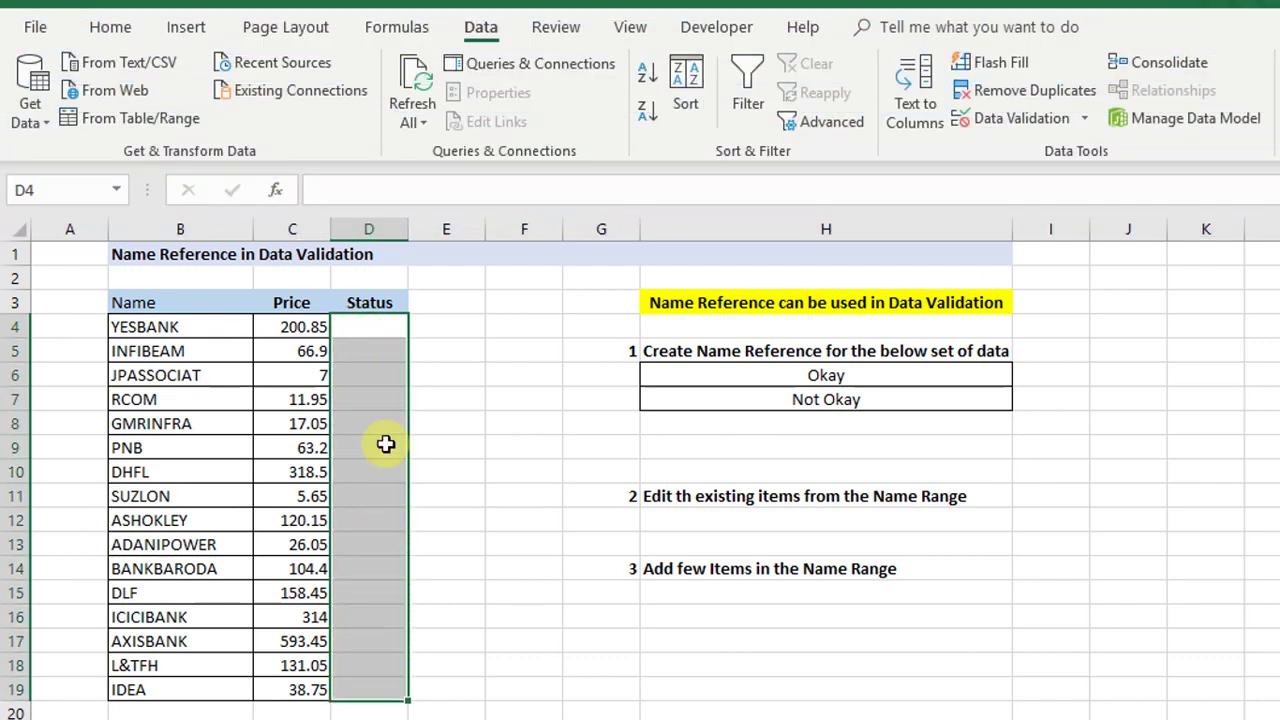
pyautogui.moveTo(363, 331); pyautogui.dragTo(370, 695)
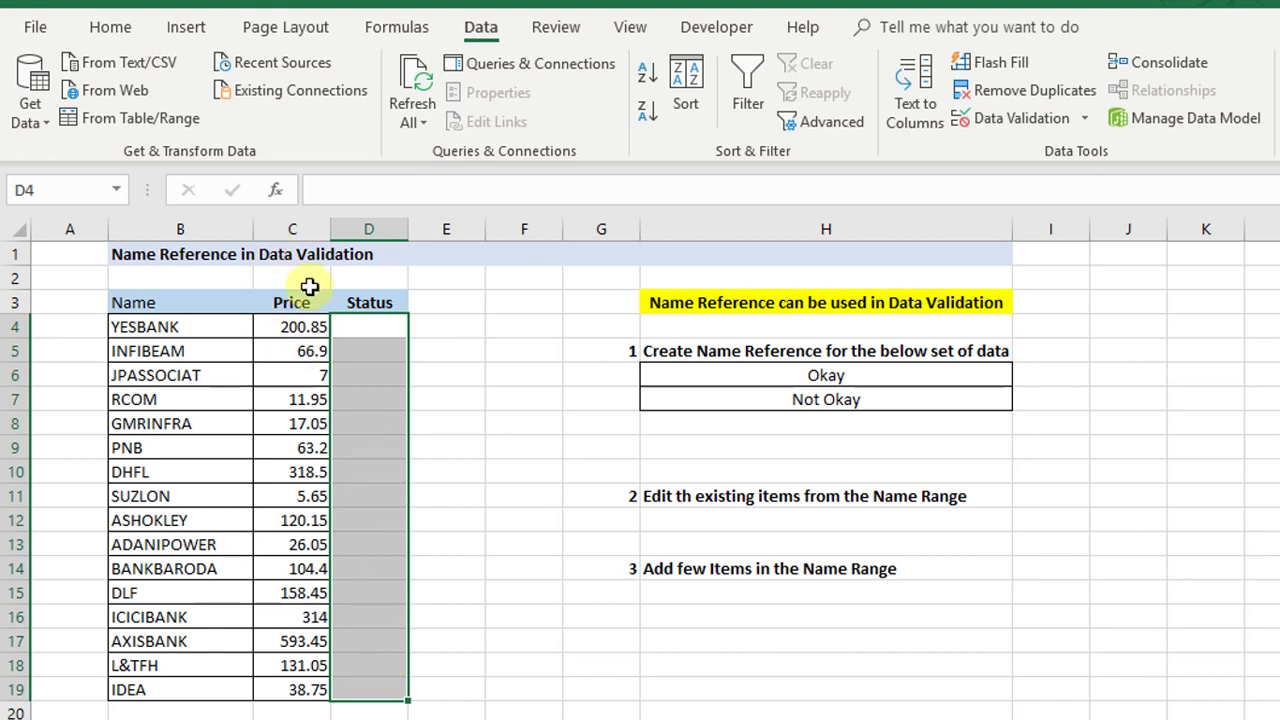
pyautogui.click(383, 326)
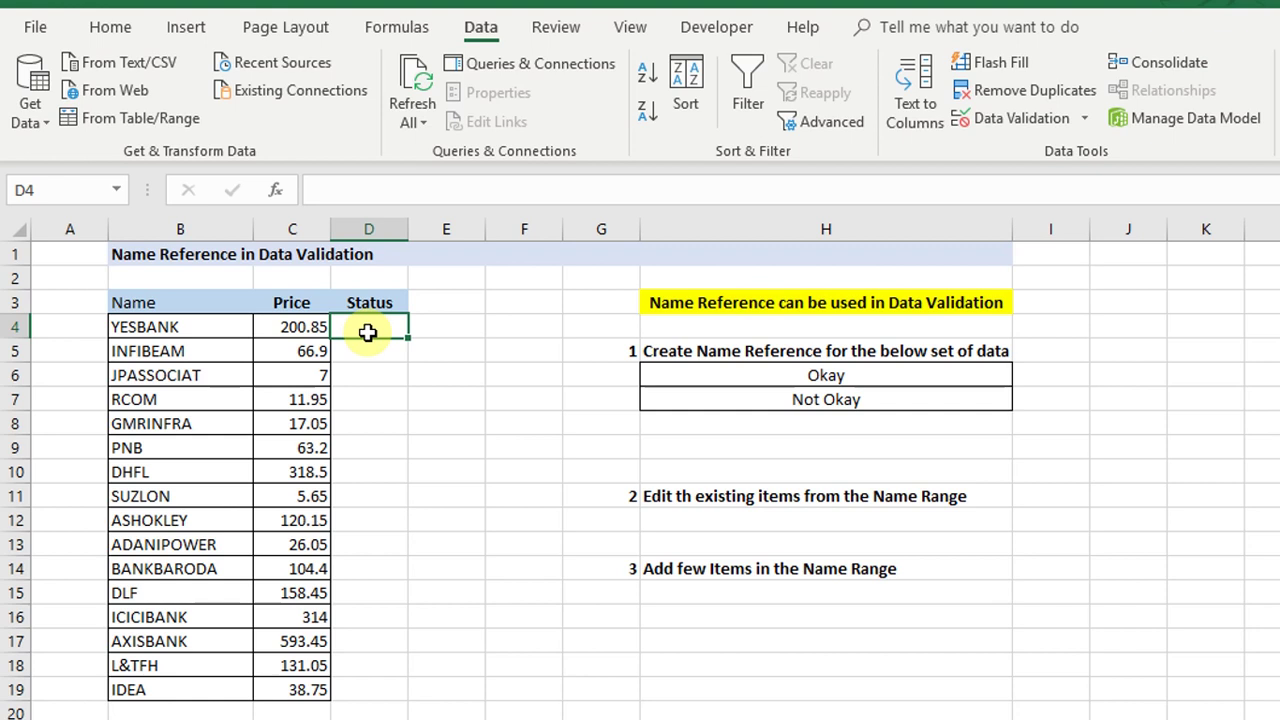
pyautogui.moveTo(368, 333); pyautogui.dragTo(371, 680)
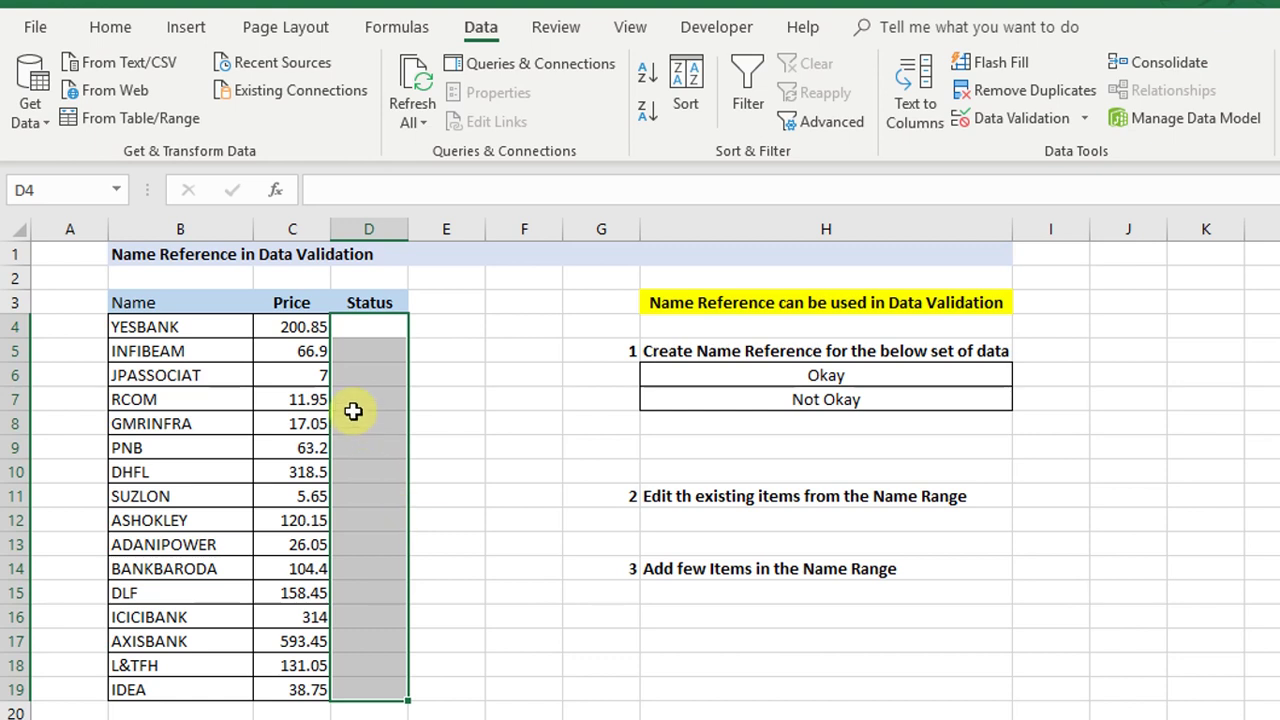
pyautogui.click(728, 320)
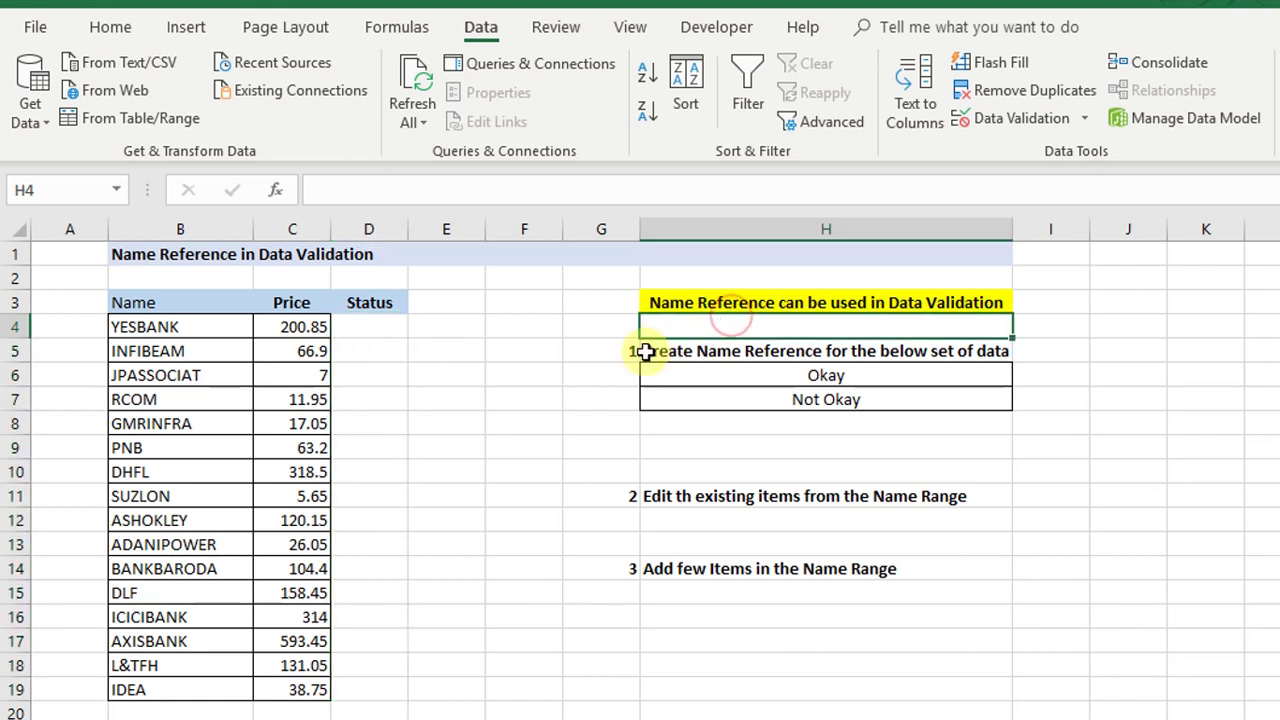
# Step: Select the Okay and Not Okay cells H6:H7
pyautogui.click(645, 351)
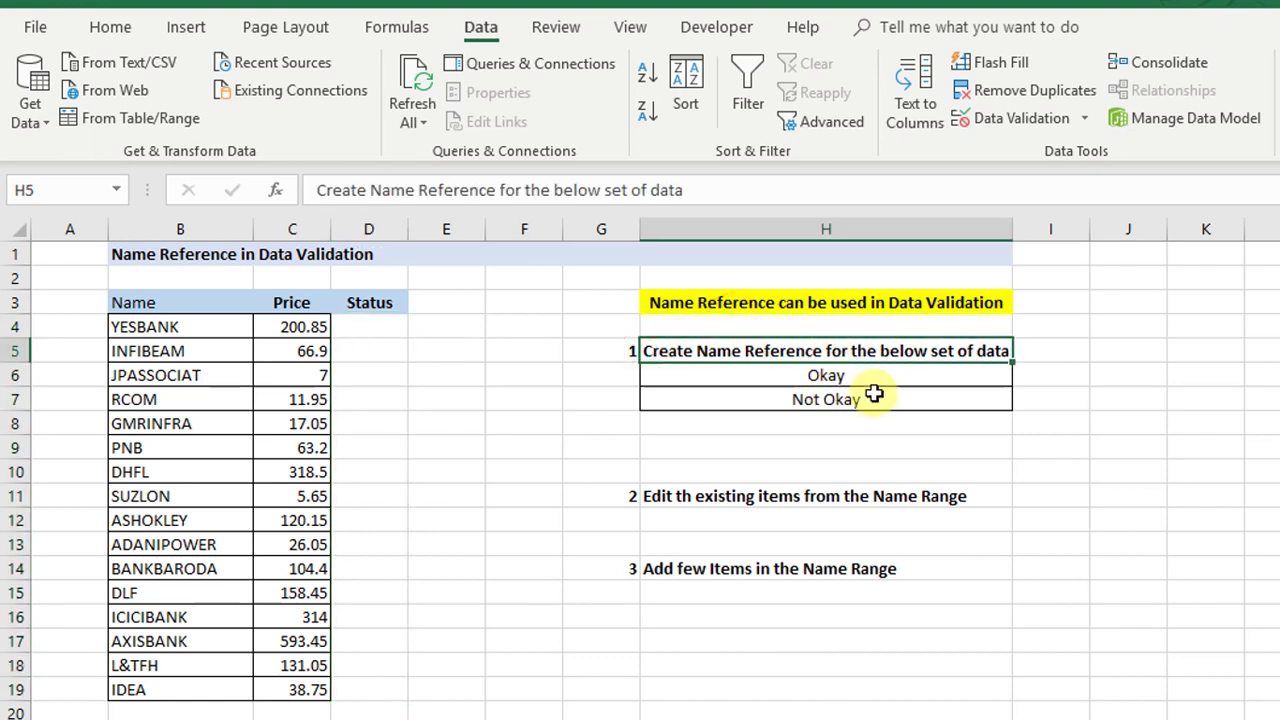
pyautogui.moveTo(880, 375); pyautogui.dragTo(880, 400)
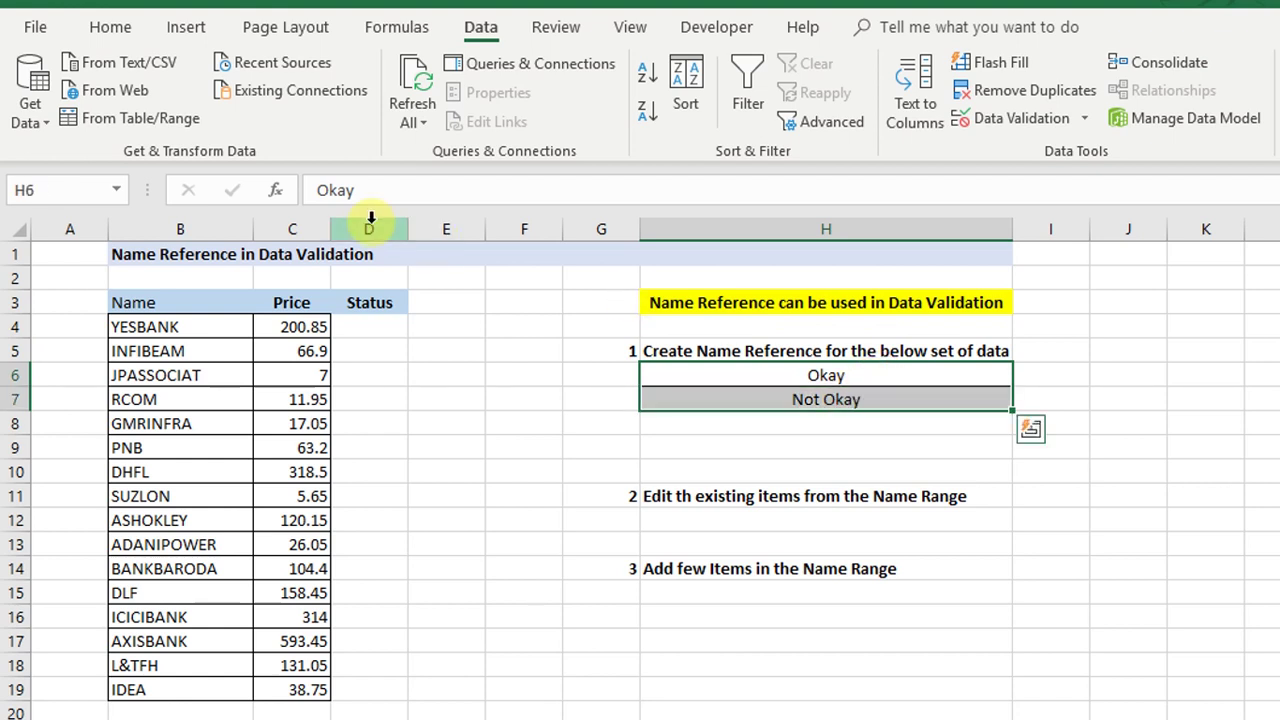
pyautogui.moveTo(714, 373); pyautogui.dragTo(715, 396)
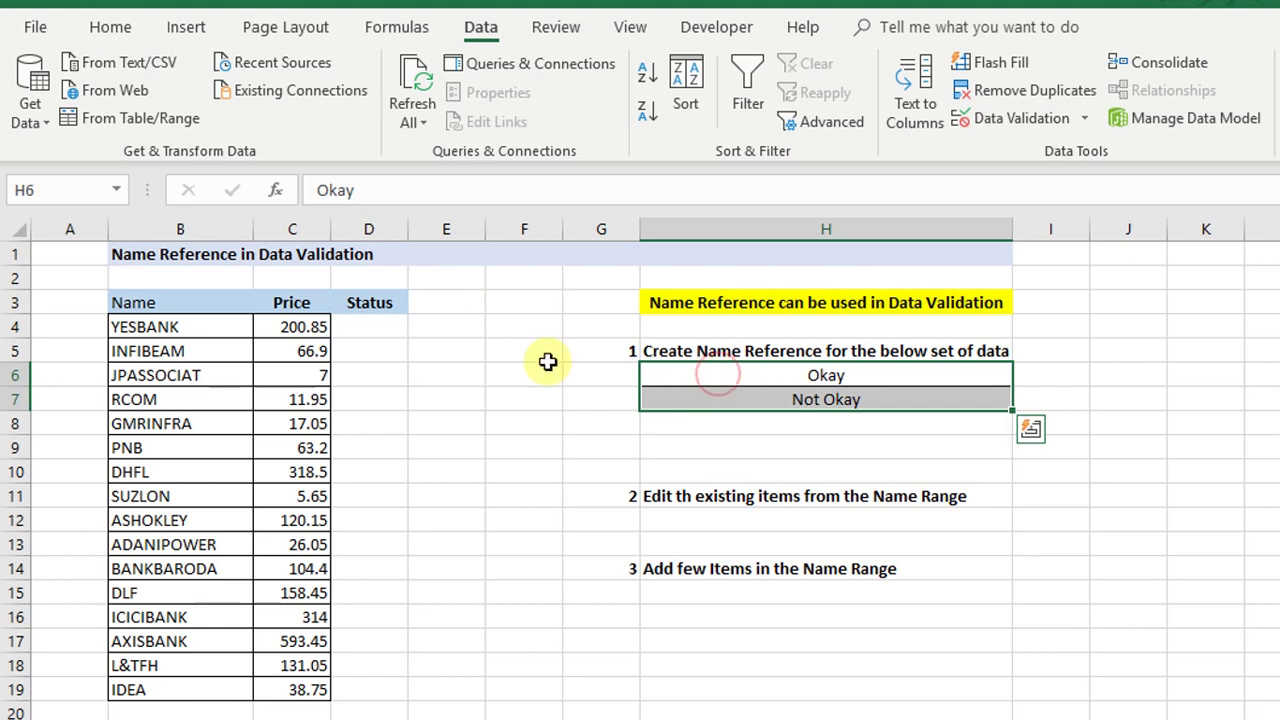
pyautogui.moveTo(371, 329); pyautogui.dragTo(374, 678)
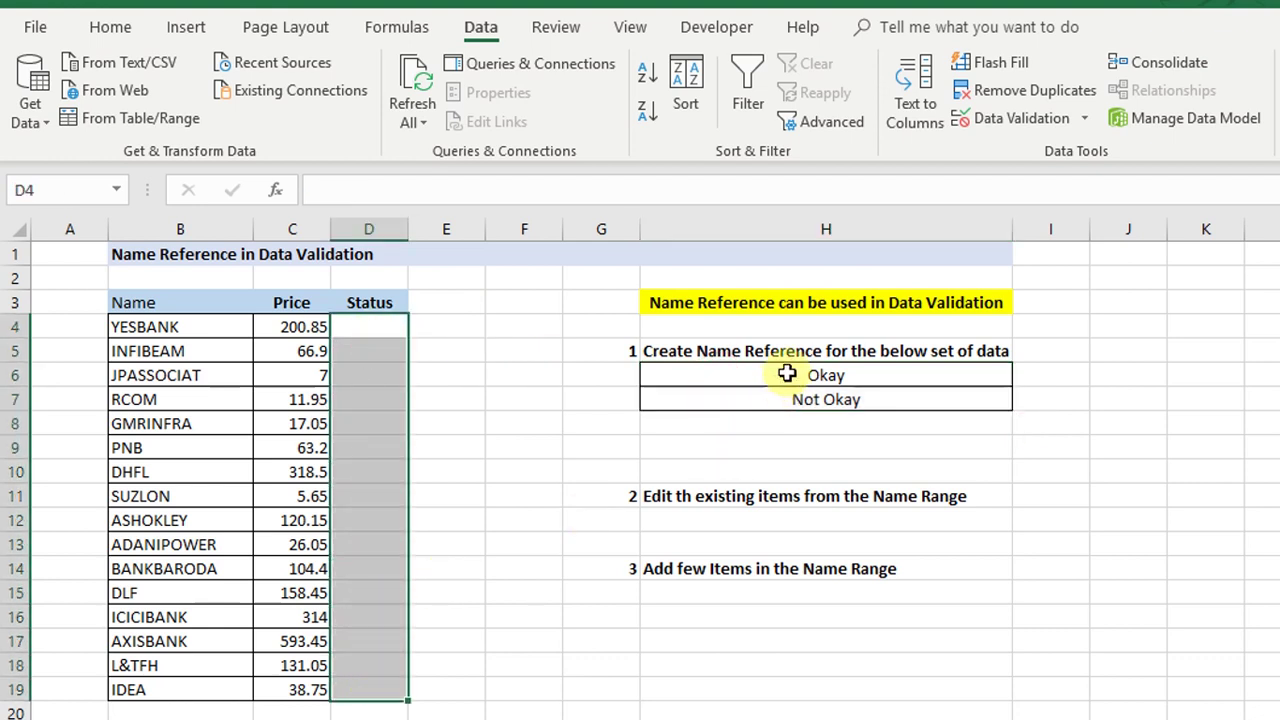
pyautogui.moveTo(787, 373); pyautogui.dragTo(780, 394)
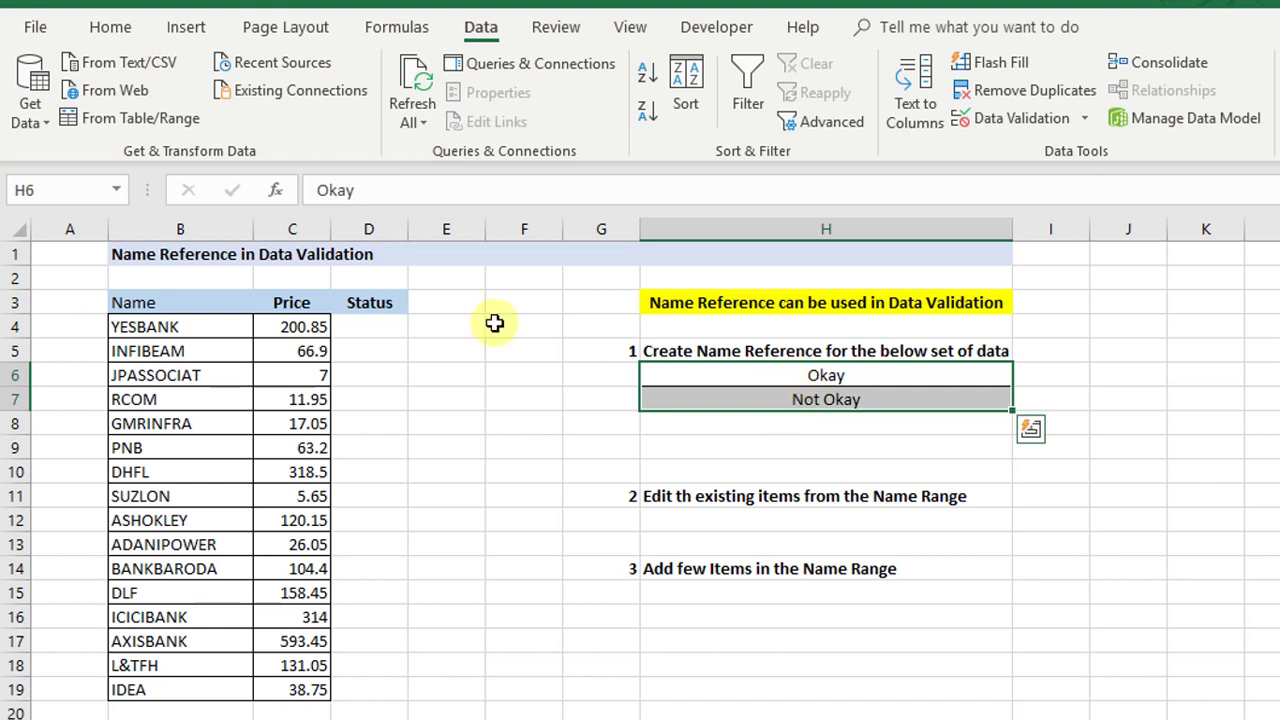
# Step: Name the H6:H7 range List_Name using the Name Box
pyautogui.click(26, 190)
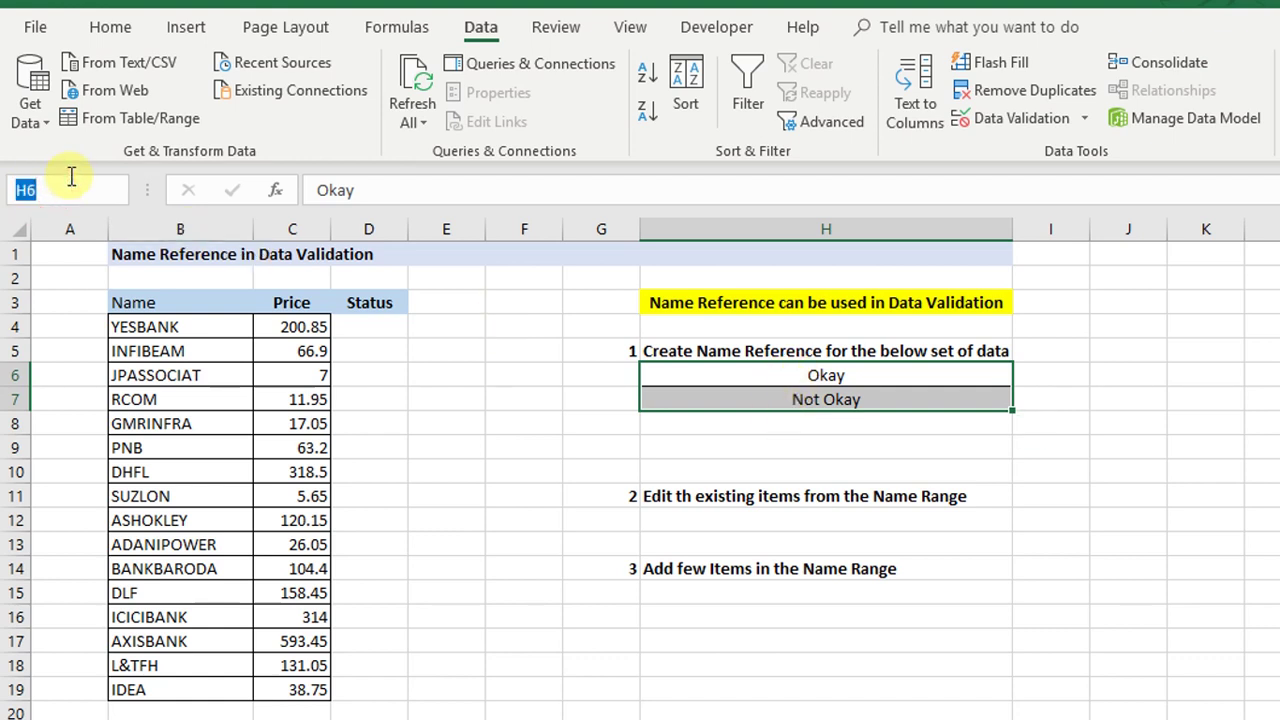
pyautogui.write('List_Name')
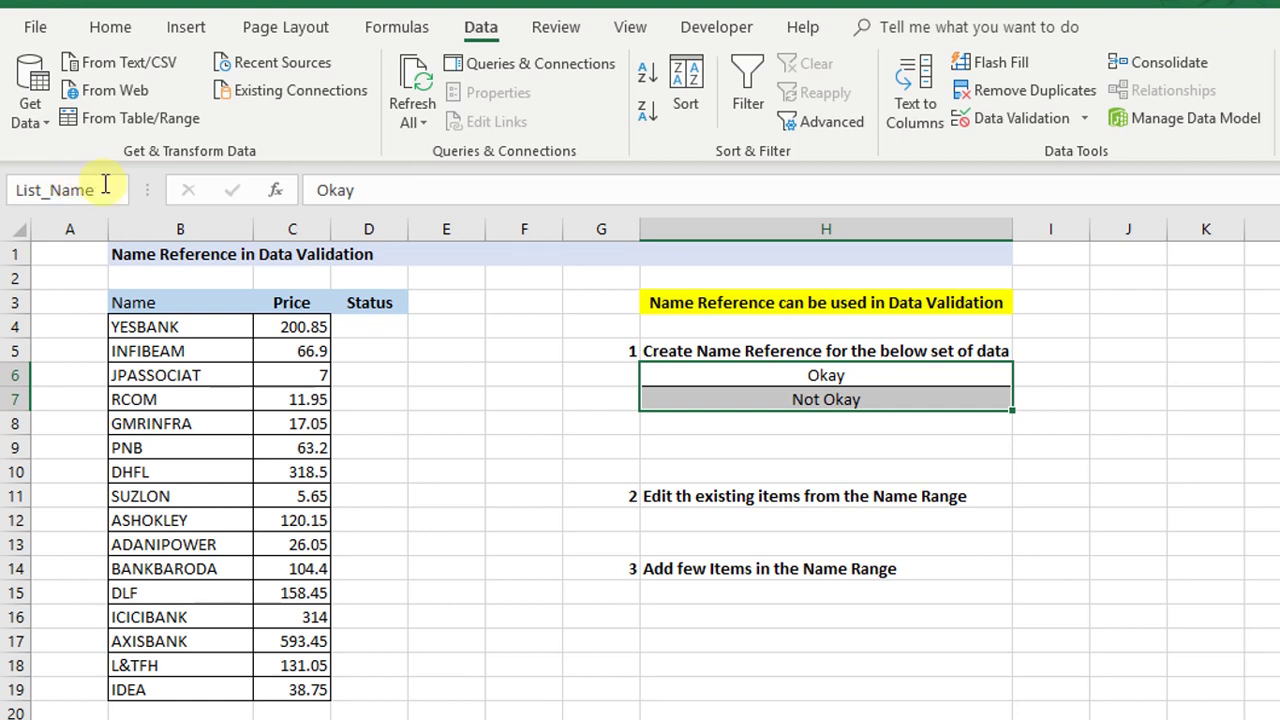
pyautogui.moveTo(105, 187); pyautogui.dragTo(23, 180)
pyautogui.click(96, 190)
pyautogui.click(101, 190)
# Step: Confirm List_Name jumps to H6:H7 from the Name Box list, then select D4:D19
pyautogui.click(450, 443)
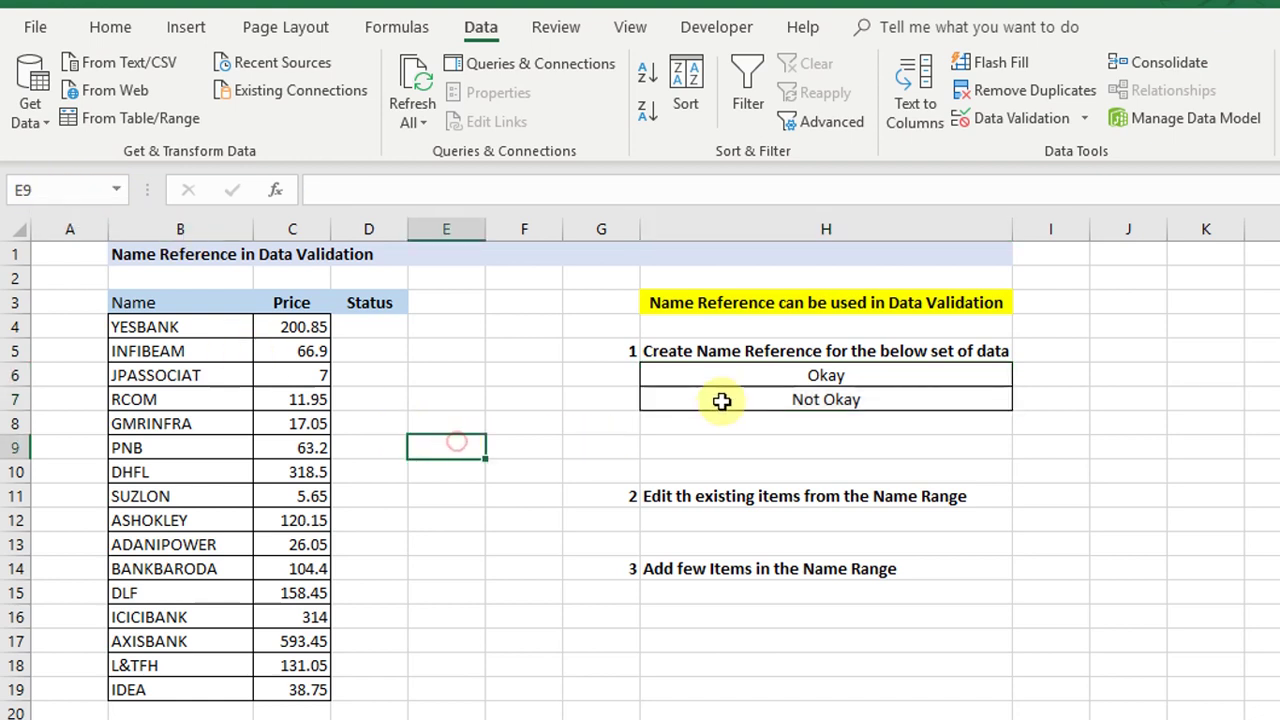
pyautogui.moveTo(737, 378); pyautogui.dragTo(740, 400)
pyautogui.click(117, 190)
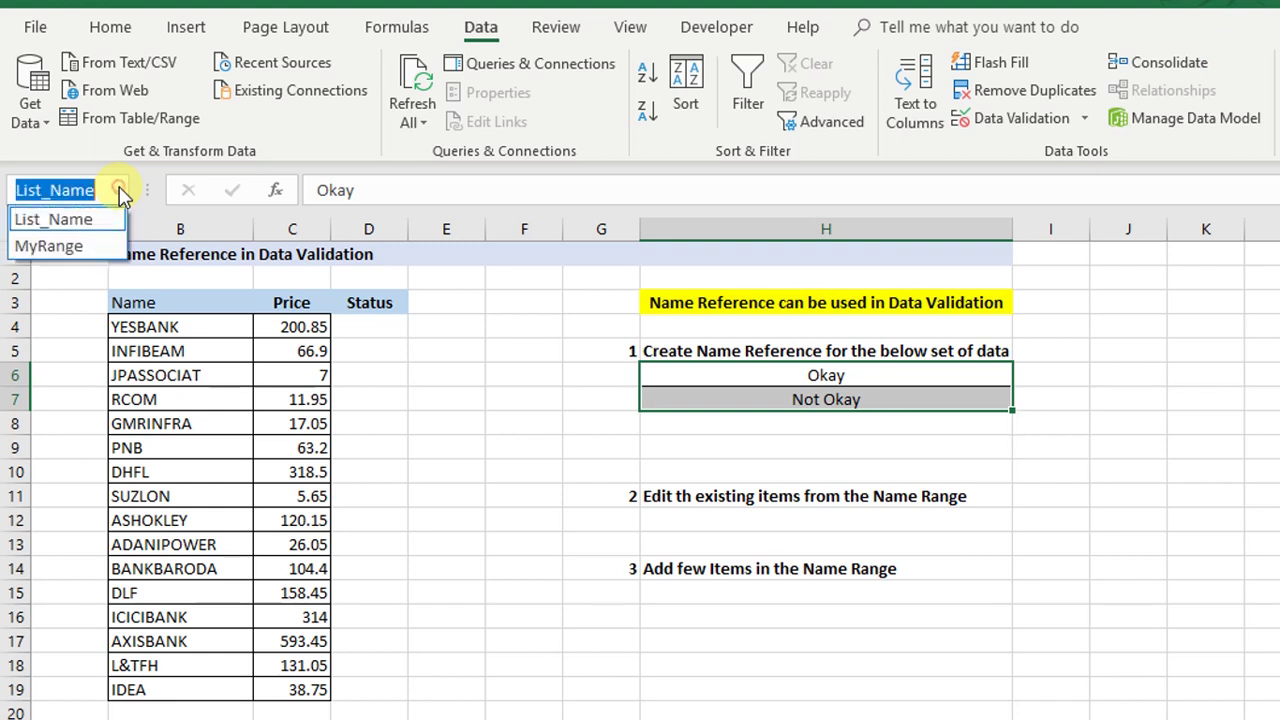
pyautogui.click(42, 219)
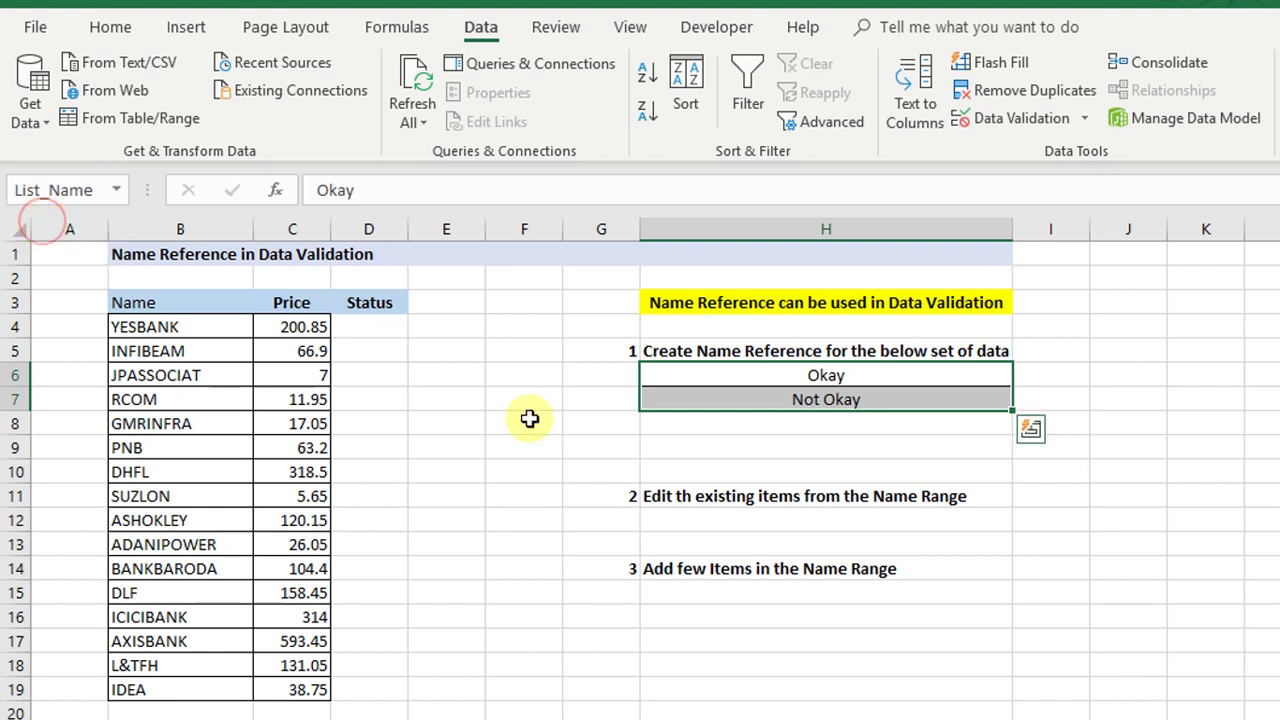
pyautogui.click(686, 440)
pyautogui.moveTo(730, 376); pyautogui.dragTo(731, 397)
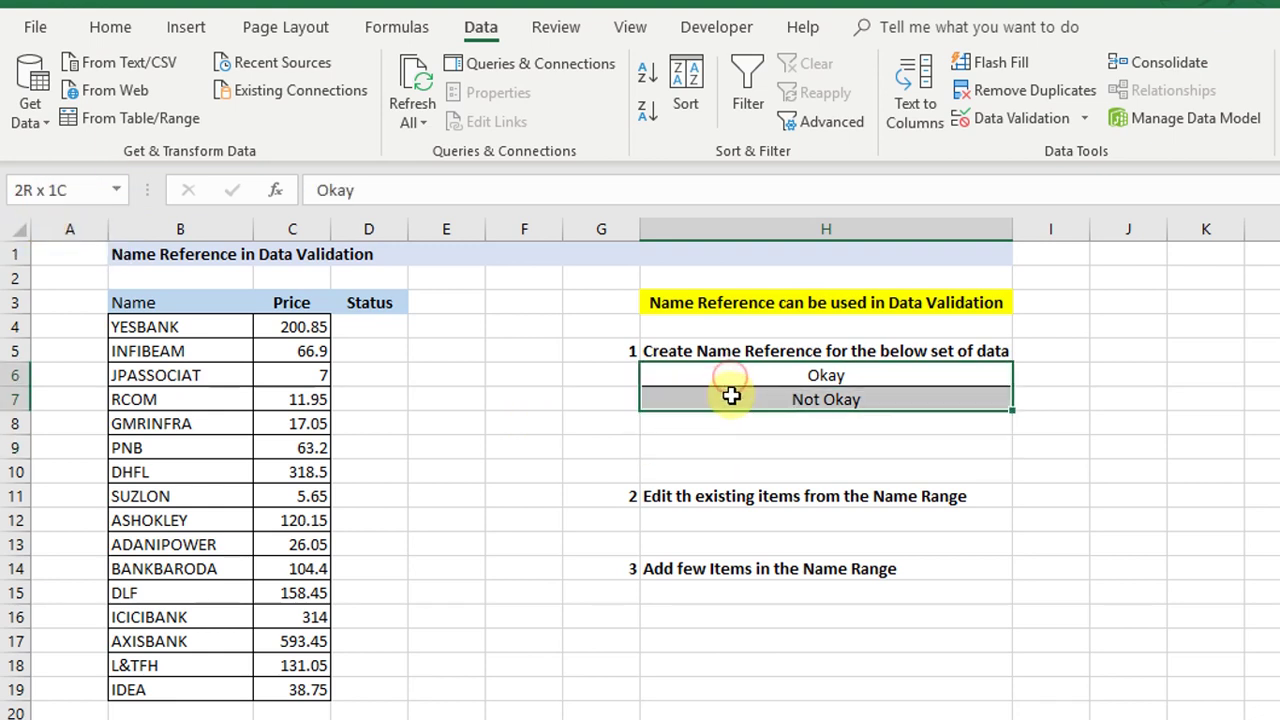
pyautogui.moveTo(370, 327); pyautogui.dragTo(350, 676)
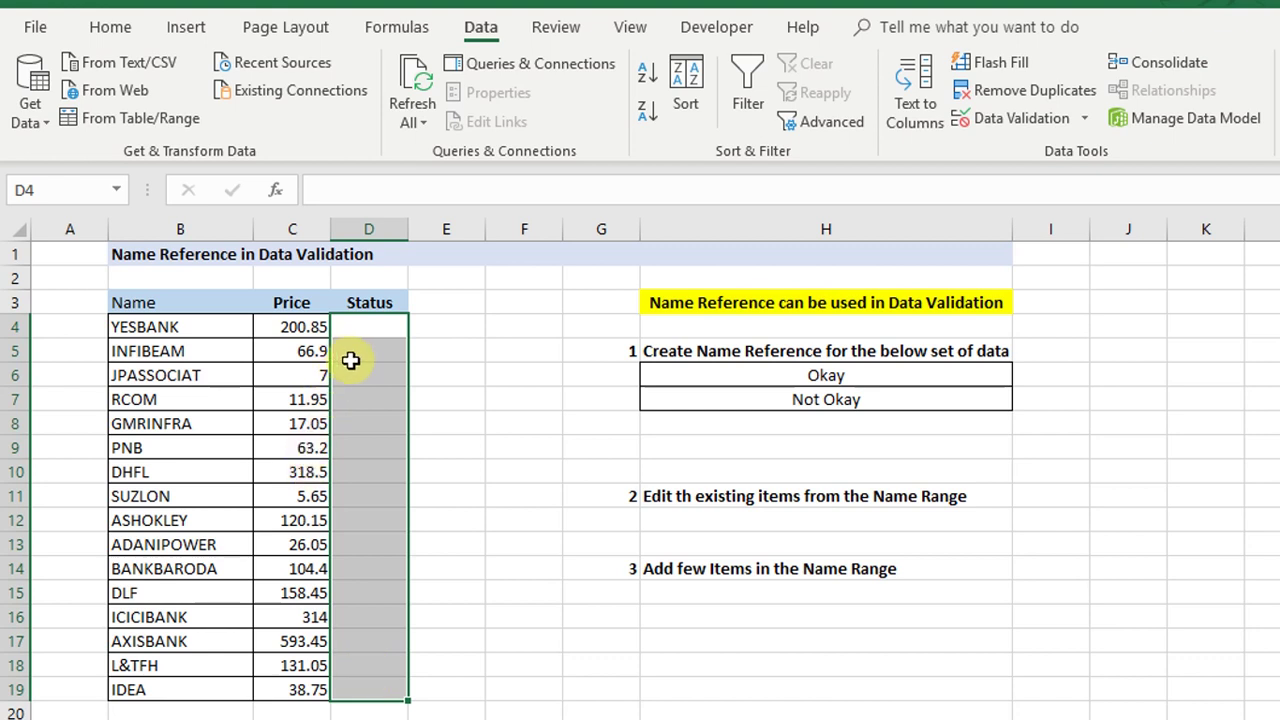
# Step: Select the empty Status cells D4 to D19
pyautogui.moveTo(385, 332); pyautogui.dragTo(374, 688)
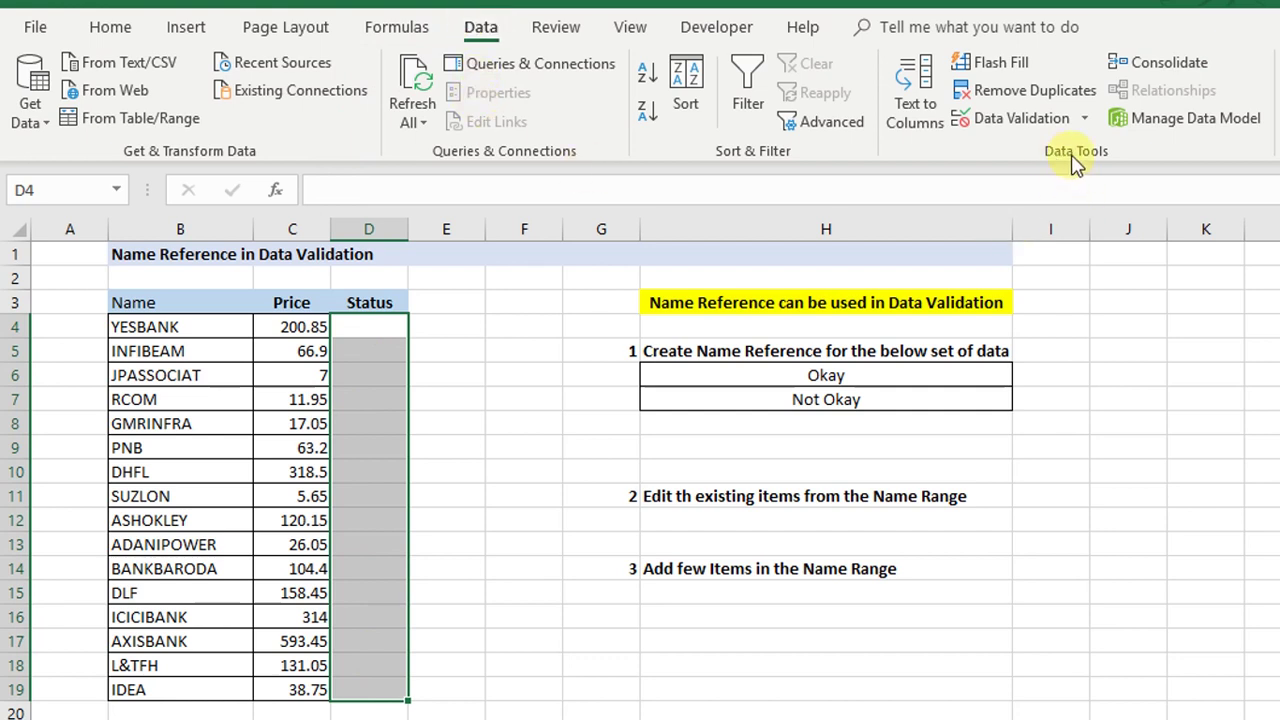
# Step: Set D4:D19 validation to allow a List with source =List_Name
pyautogui.click(1055, 120)
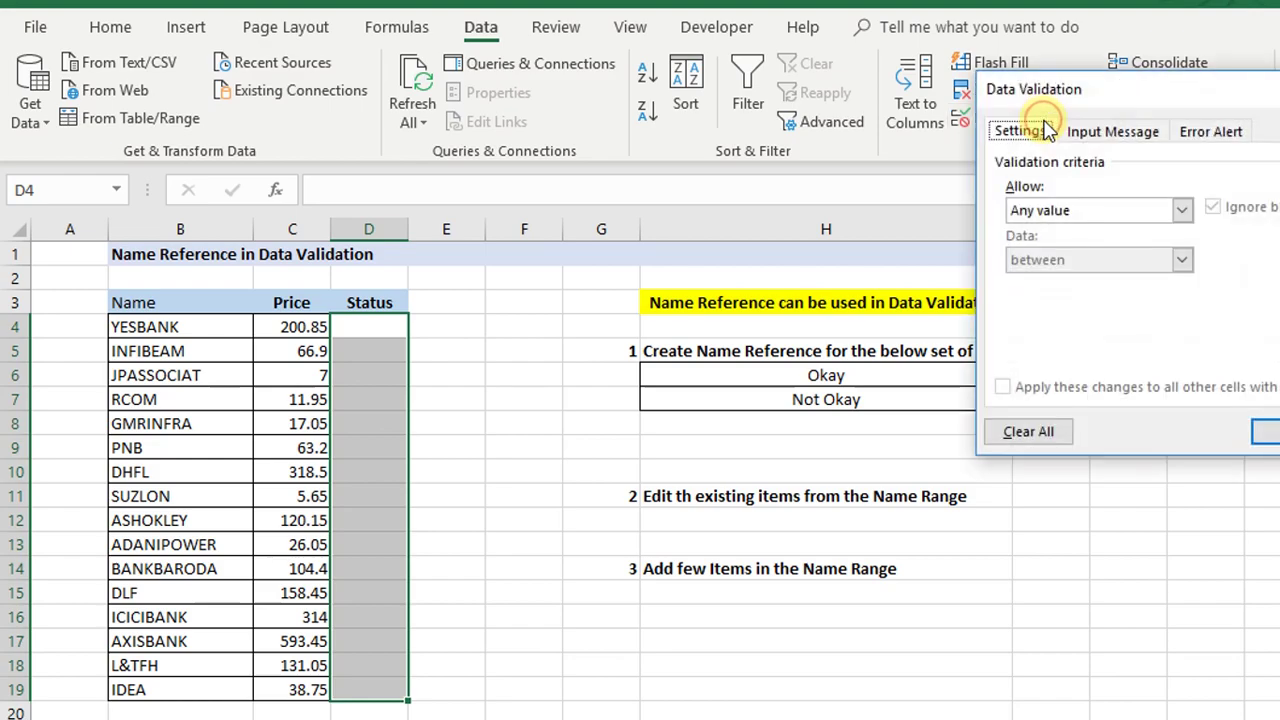
pyautogui.moveTo(1068, 105); pyautogui.dragTo(466, 163)
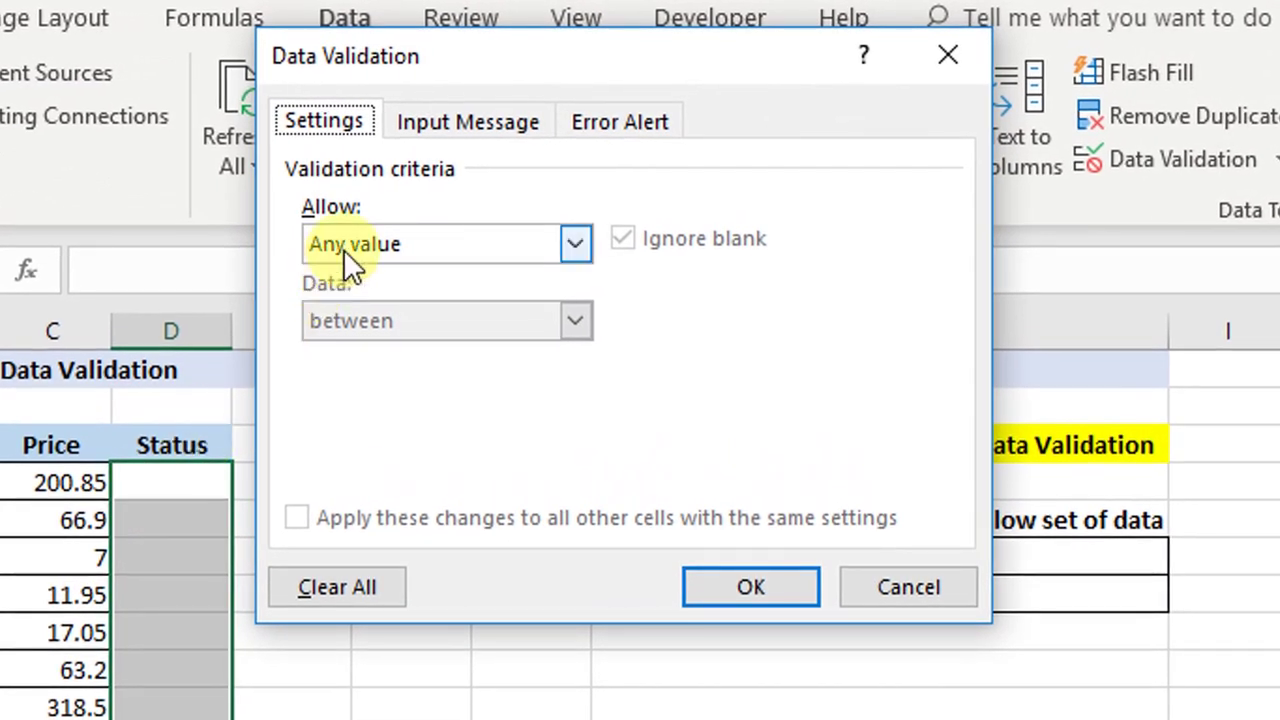
pyautogui.click(376, 228)
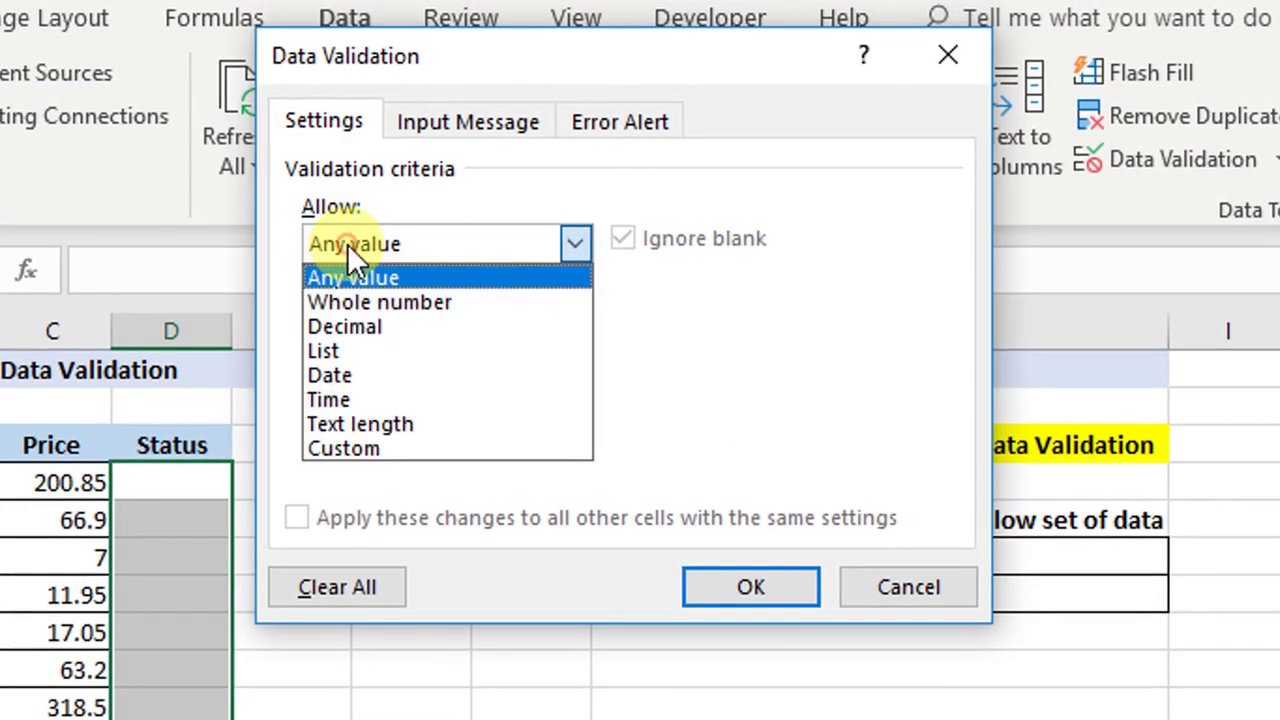
pyautogui.click(345, 356)
pyautogui.click(345, 393)
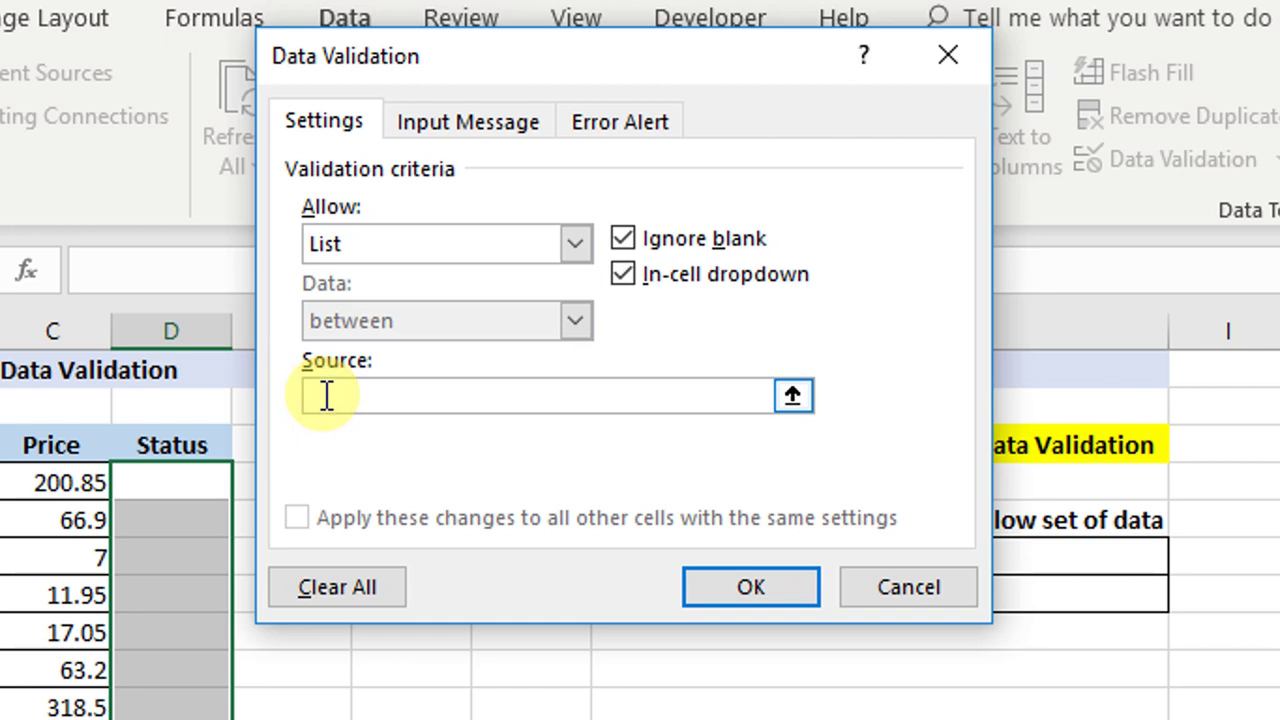
pyautogui.write('=List')
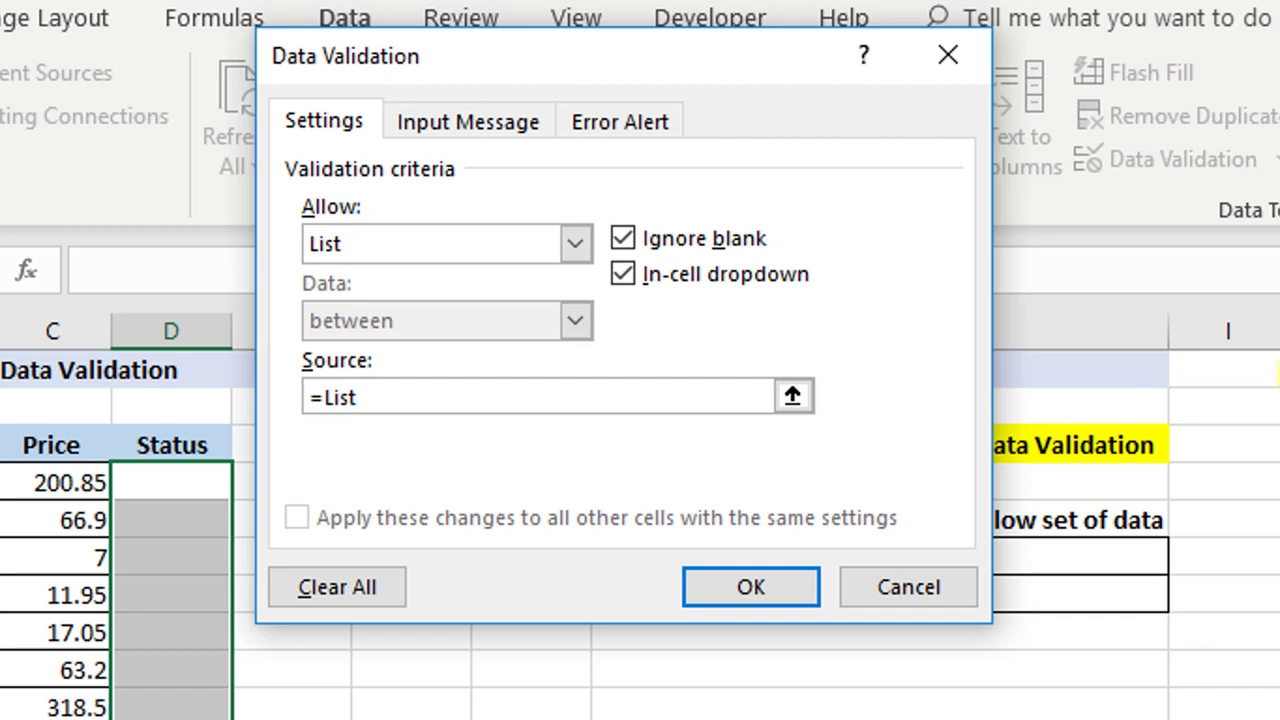
pyautogui.write('_Name')
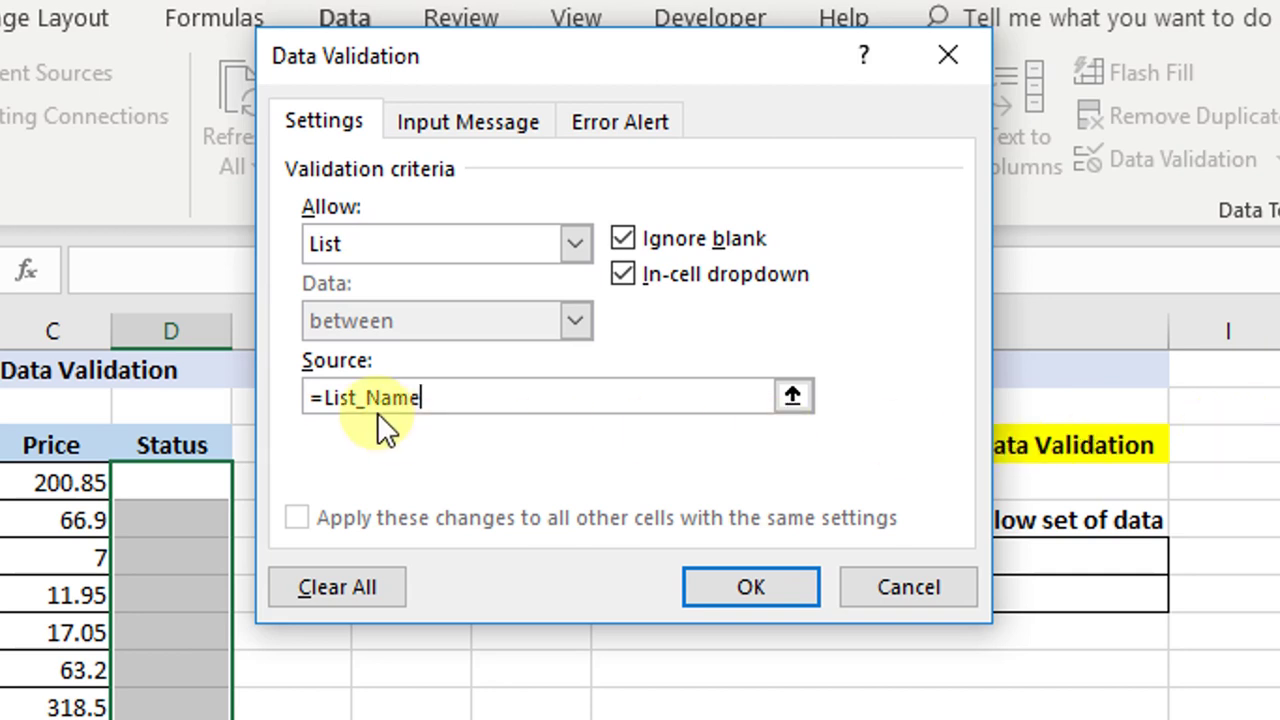
pyautogui.moveTo(334, 398); pyautogui.dragTo(449, 397)
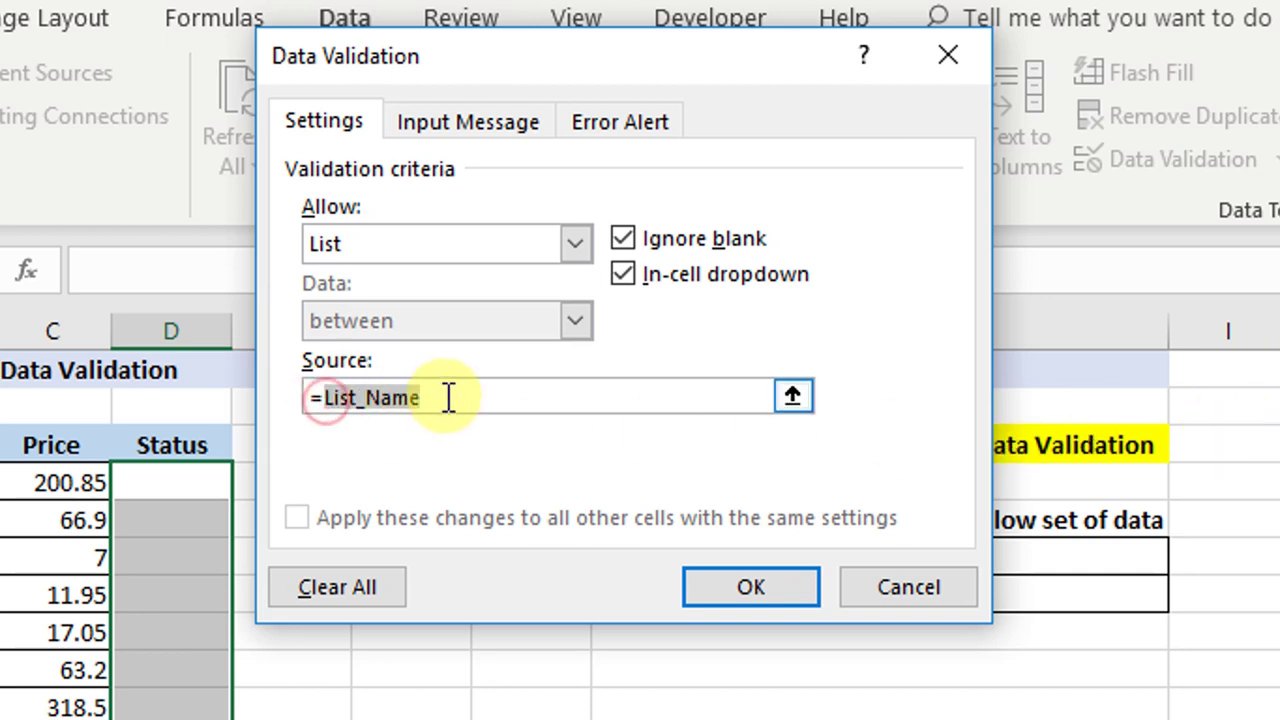
pyautogui.click(728, 588)
# Step: Set YESBANK's Status in D4 to Not Okay from the dropdown
pyautogui.click(414, 557)
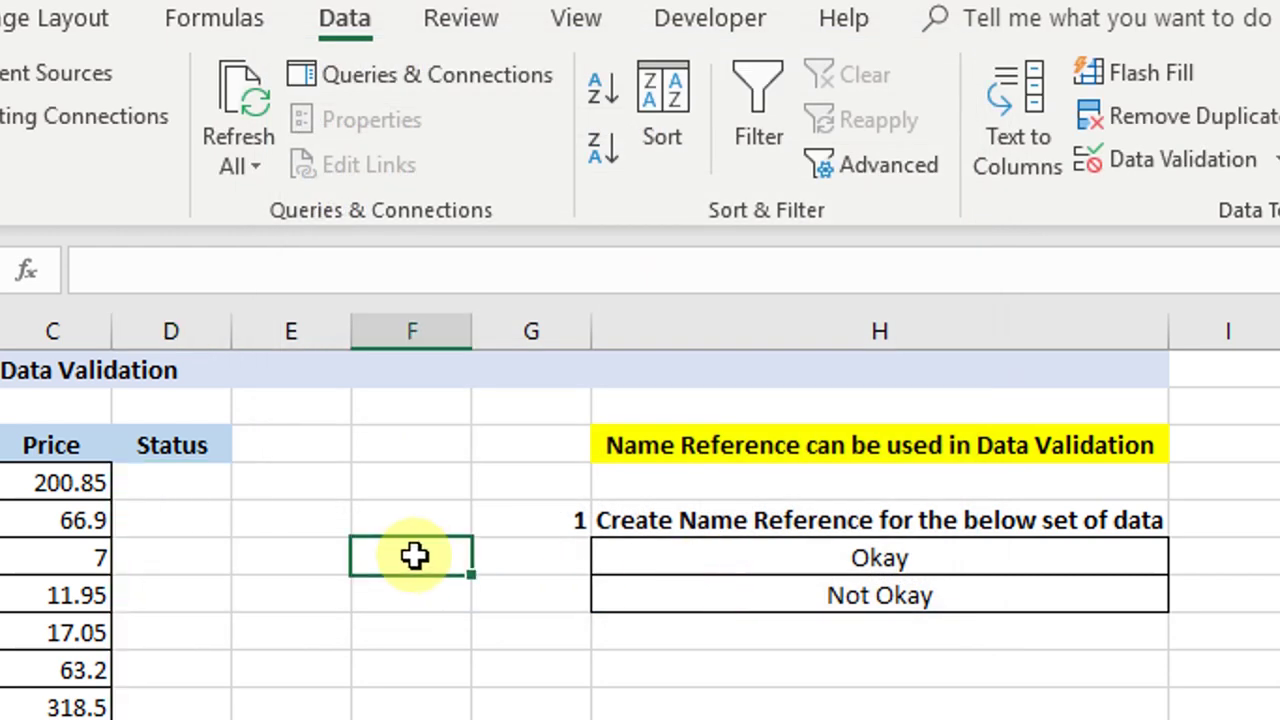
pyautogui.click(191, 484)
pyautogui.click(248, 483)
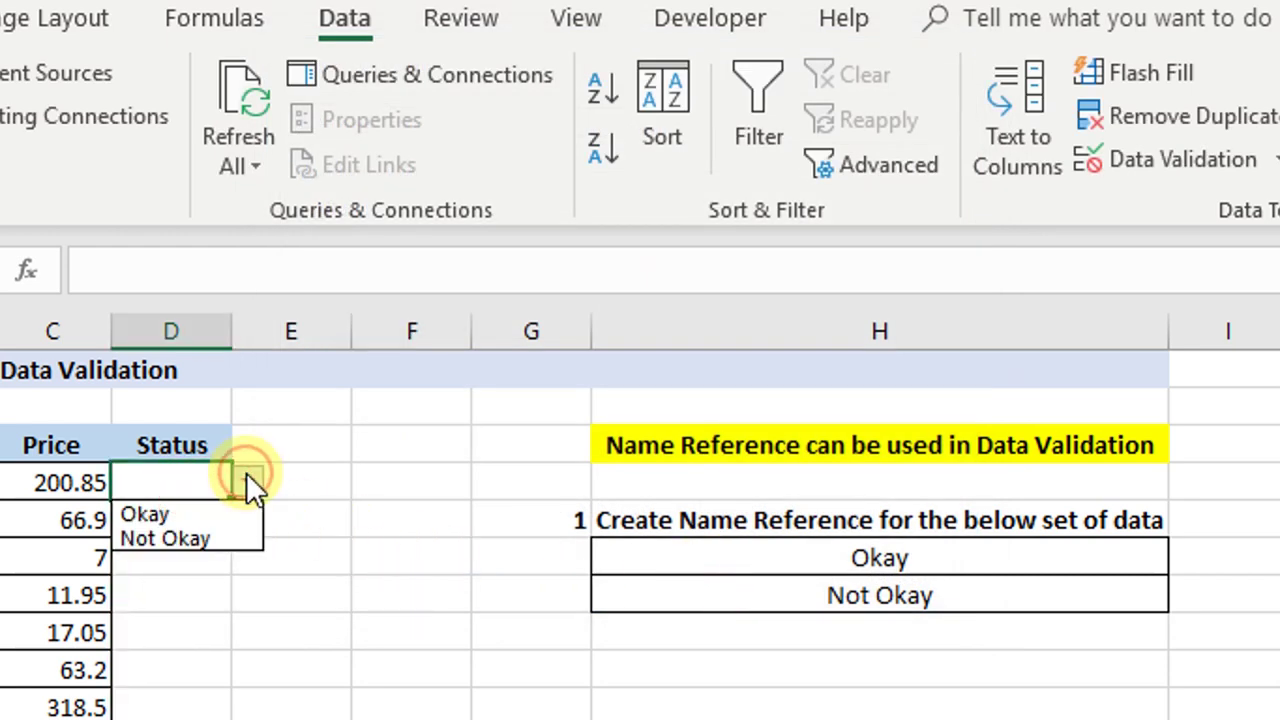
pyautogui.click(147, 536)
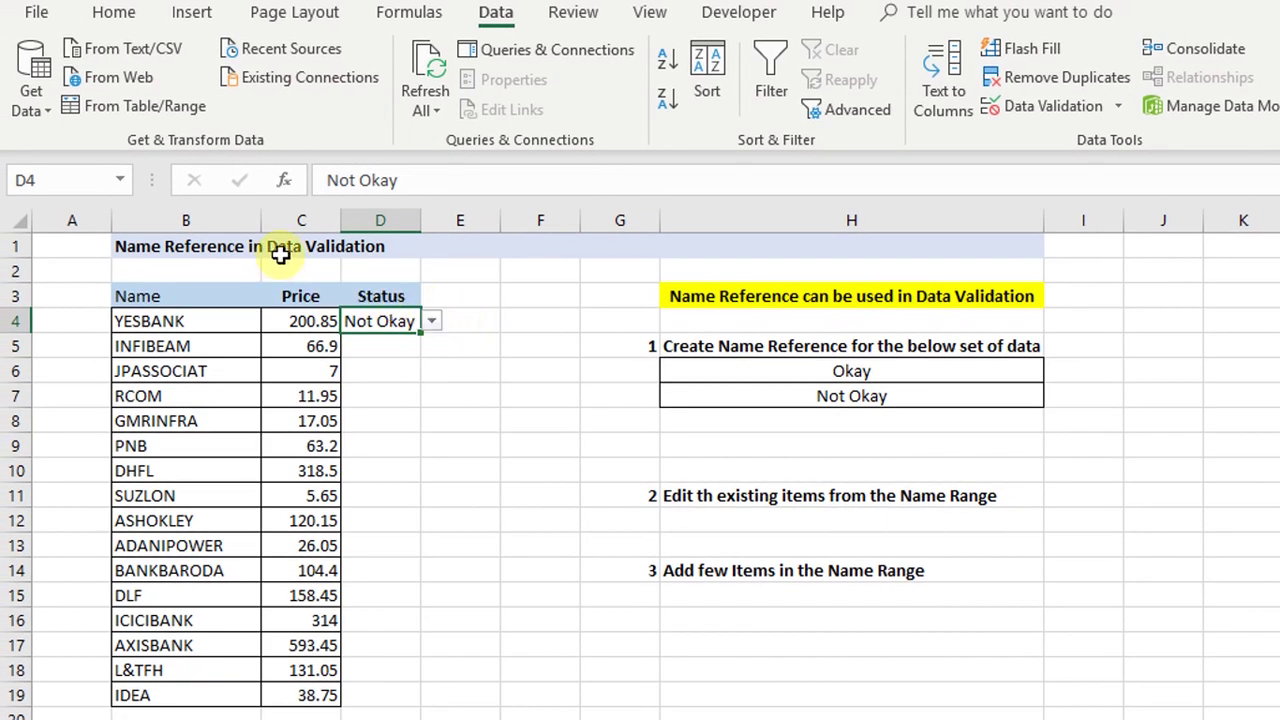
pyautogui.click(405, 346)
pyautogui.click(431, 346)
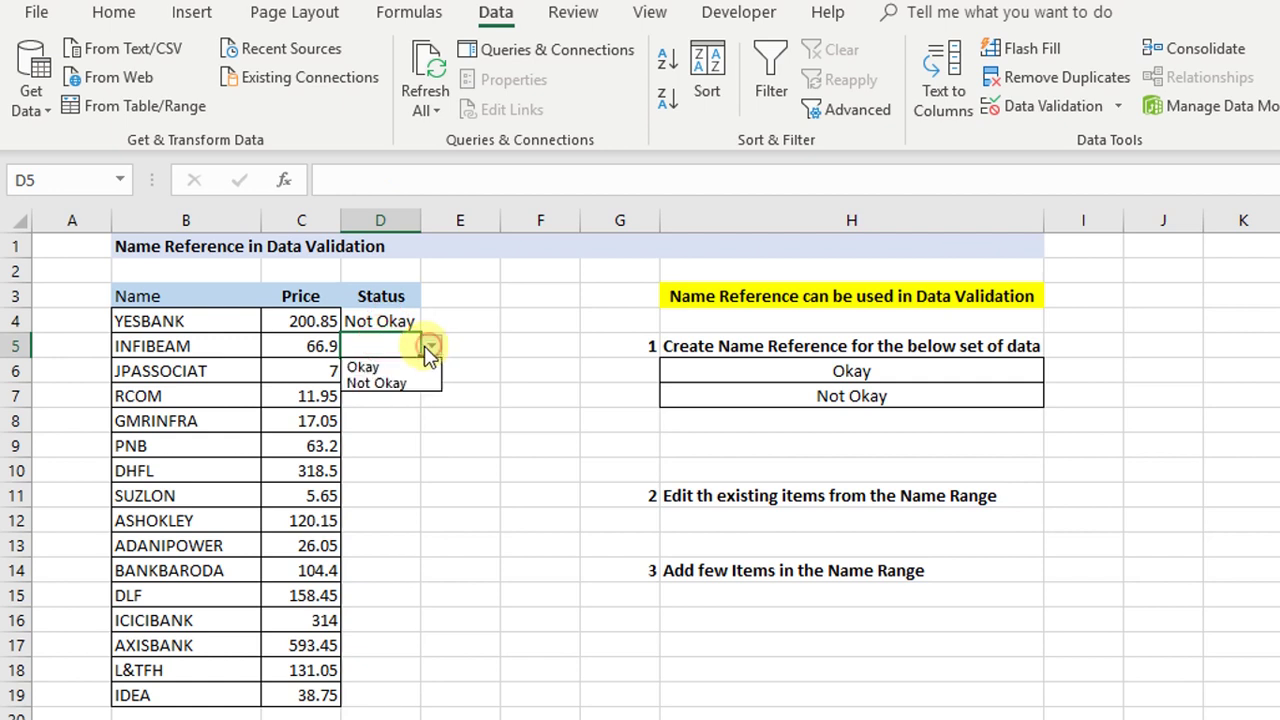
pyautogui.click(474, 355)
# Step: Set RCOM to Not Okay, JPASSOCIAT to Okay and INFIBEAM to Not Okay
pyautogui.click(383, 388)
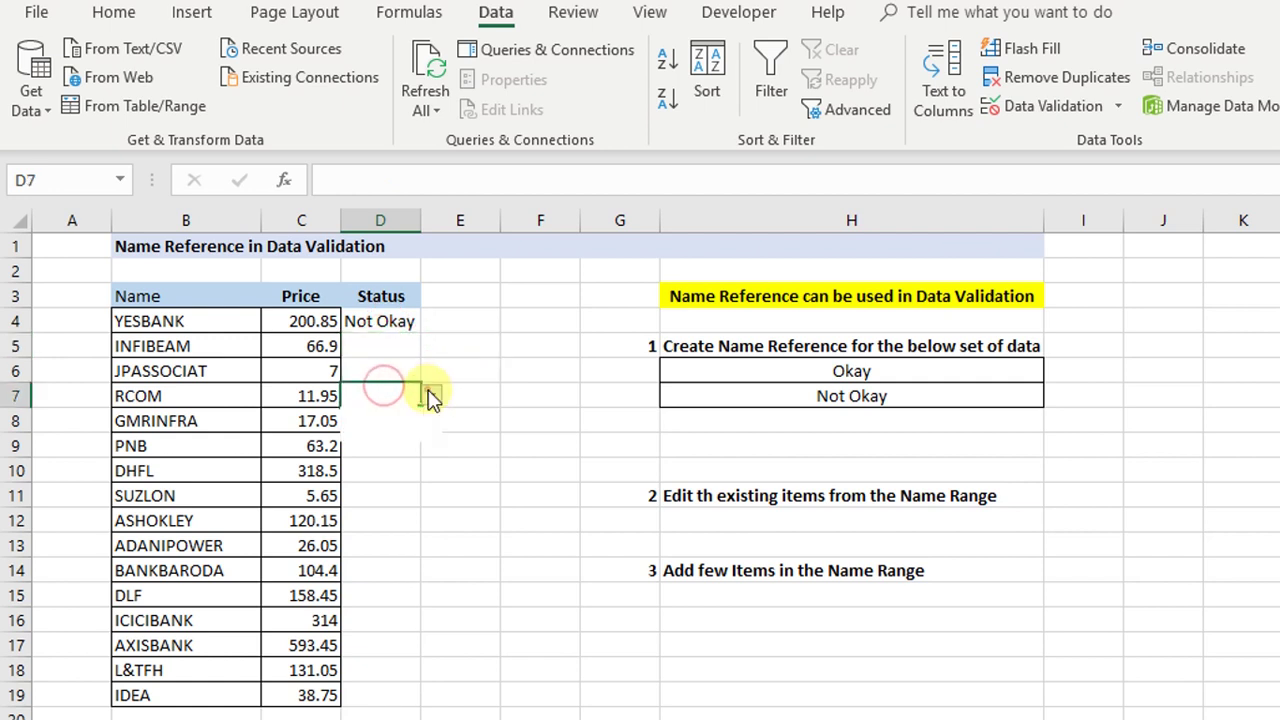
pyautogui.click(431, 396)
pyautogui.click(403, 430)
pyautogui.click(396, 370)
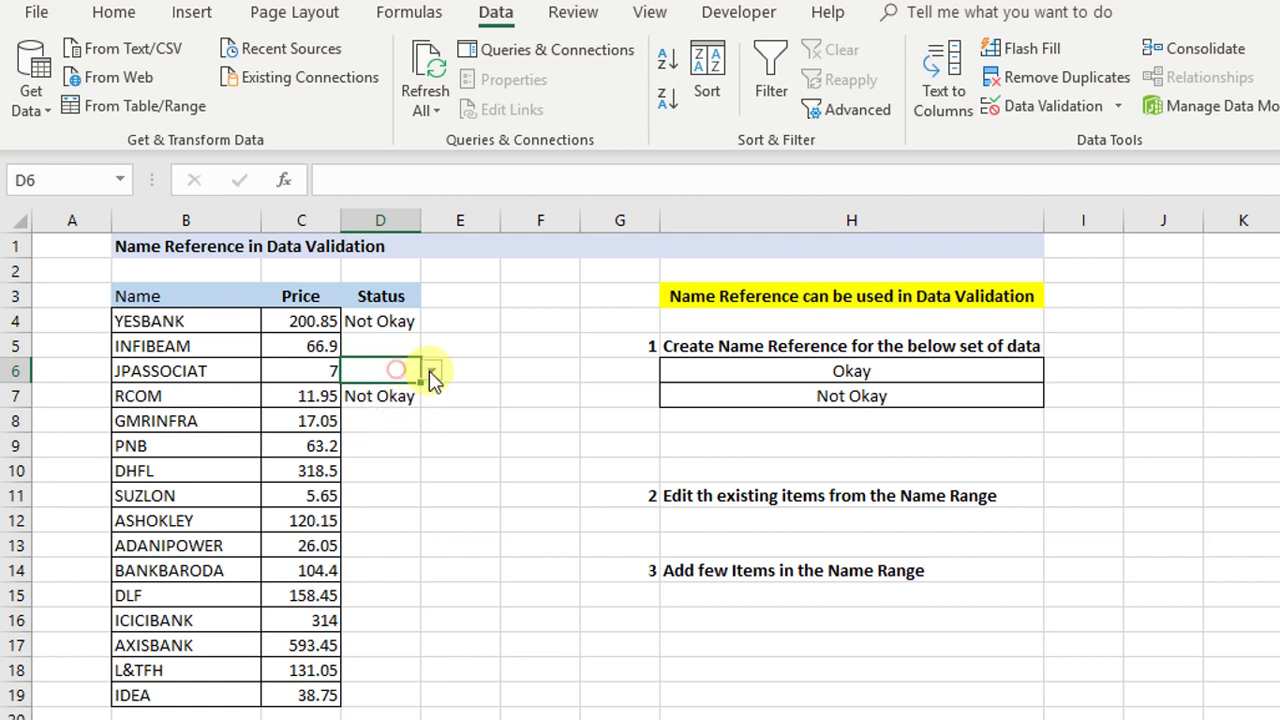
pyautogui.click(432, 373)
pyautogui.click(365, 391)
pyautogui.click(387, 346)
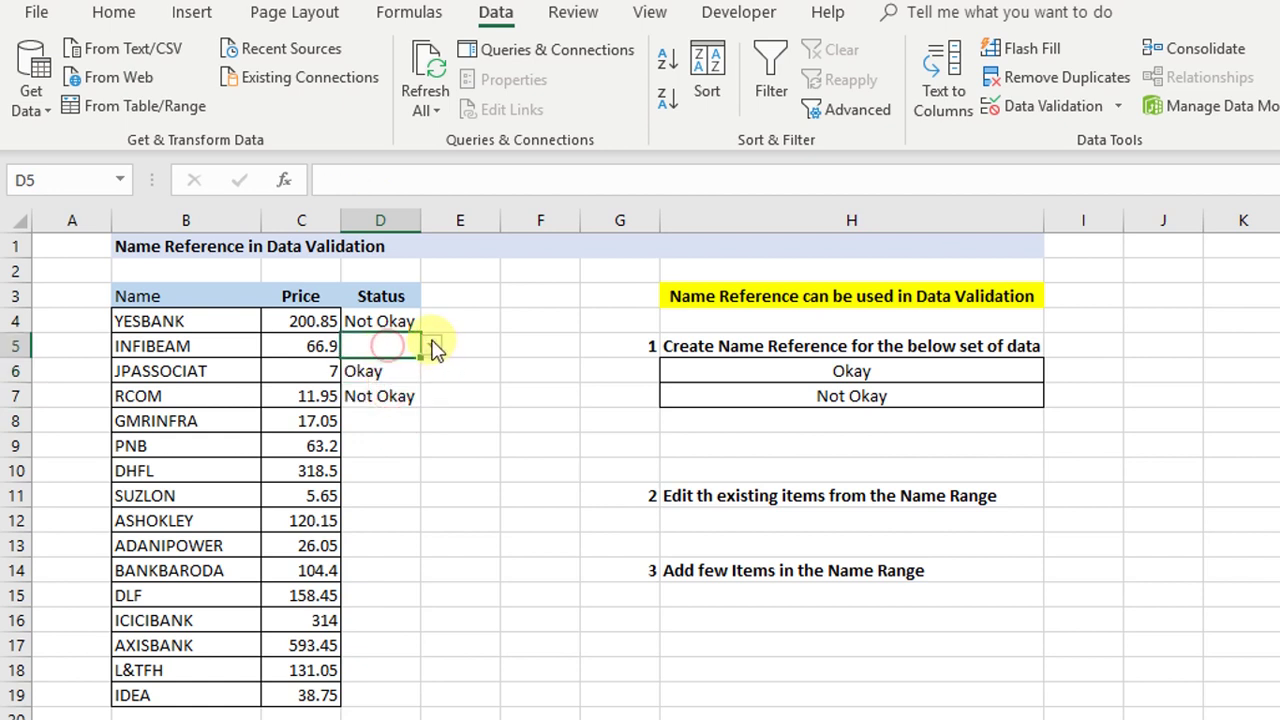
pyautogui.click(432, 346)
pyautogui.click(384, 376)
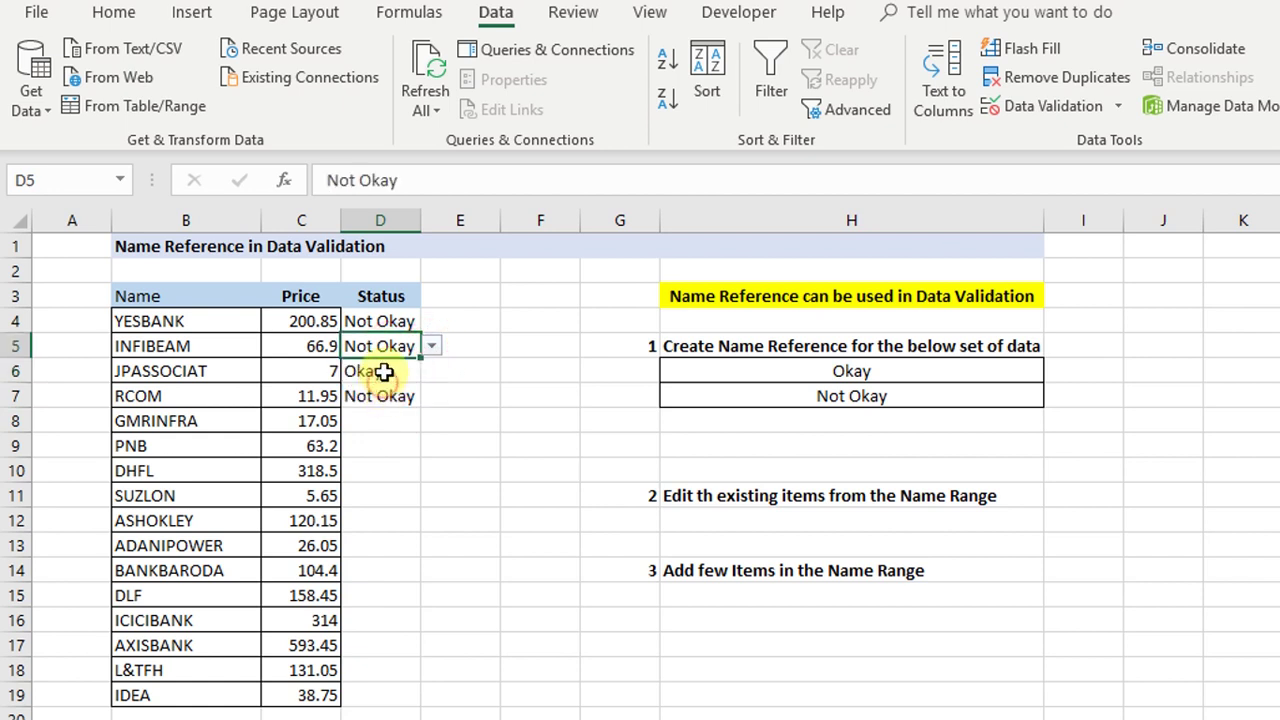
# Step: Match each stock name in rows 4-6 to its status, then select D4:D7
pyautogui.click(203, 325)
pyautogui.click(358, 321)
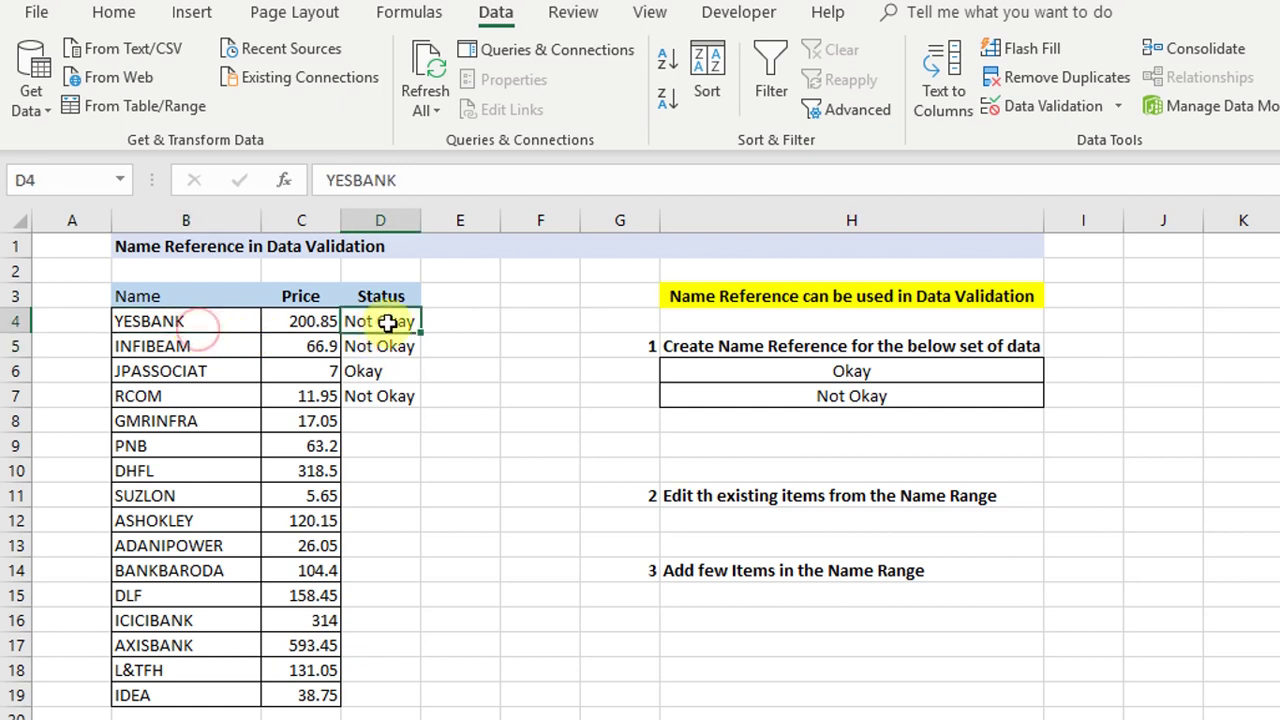
pyautogui.click(177, 345)
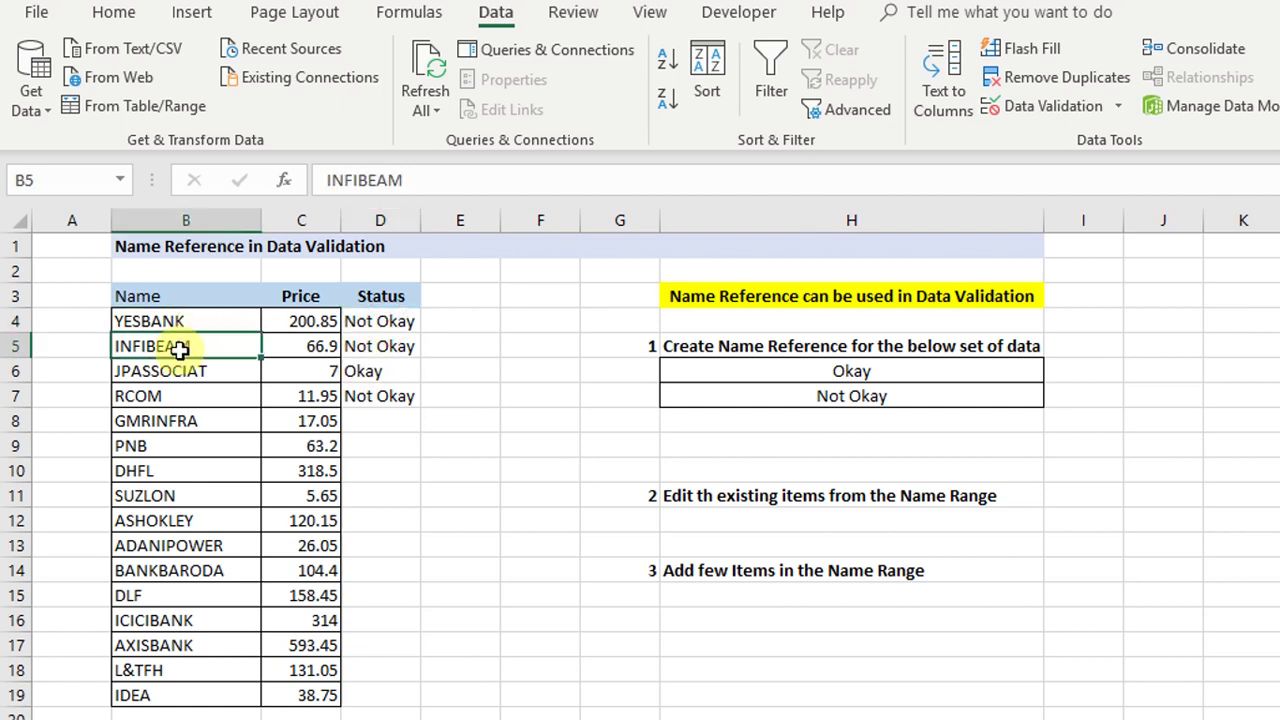
pyautogui.click(375, 348)
pyautogui.click(204, 371)
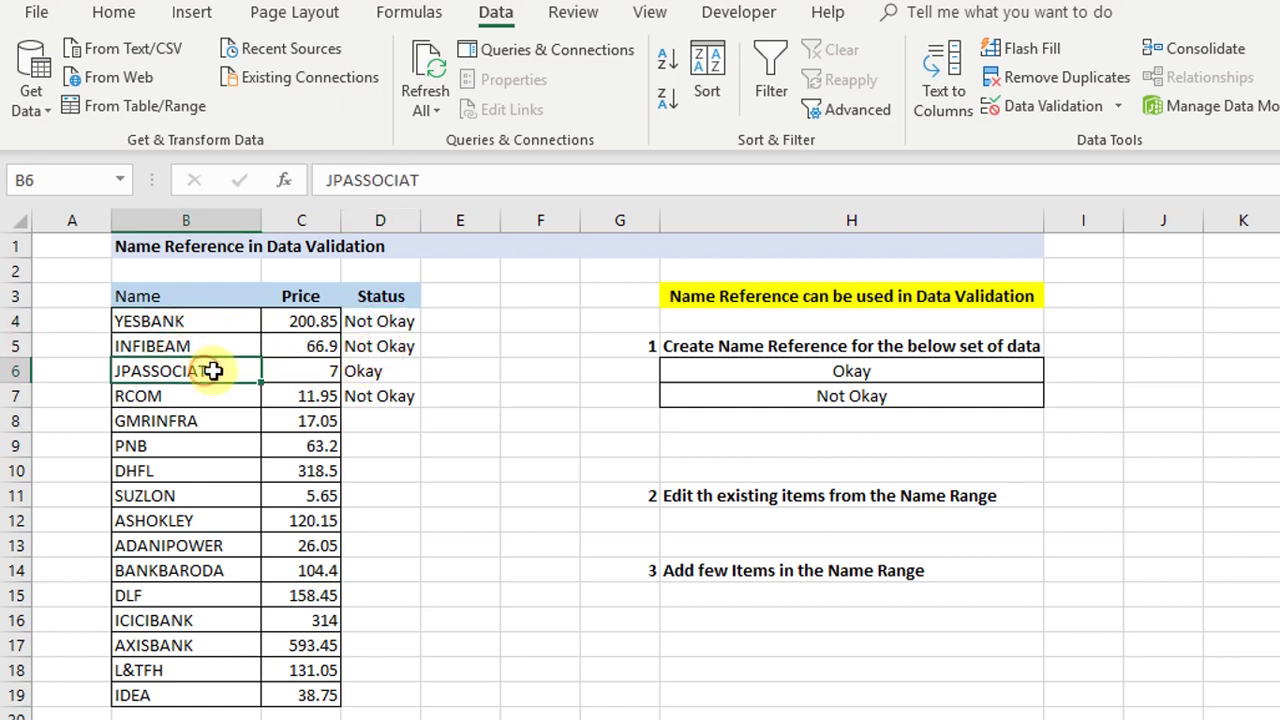
pyautogui.click(371, 366)
pyautogui.moveTo(366, 321); pyautogui.dragTo(366, 394)
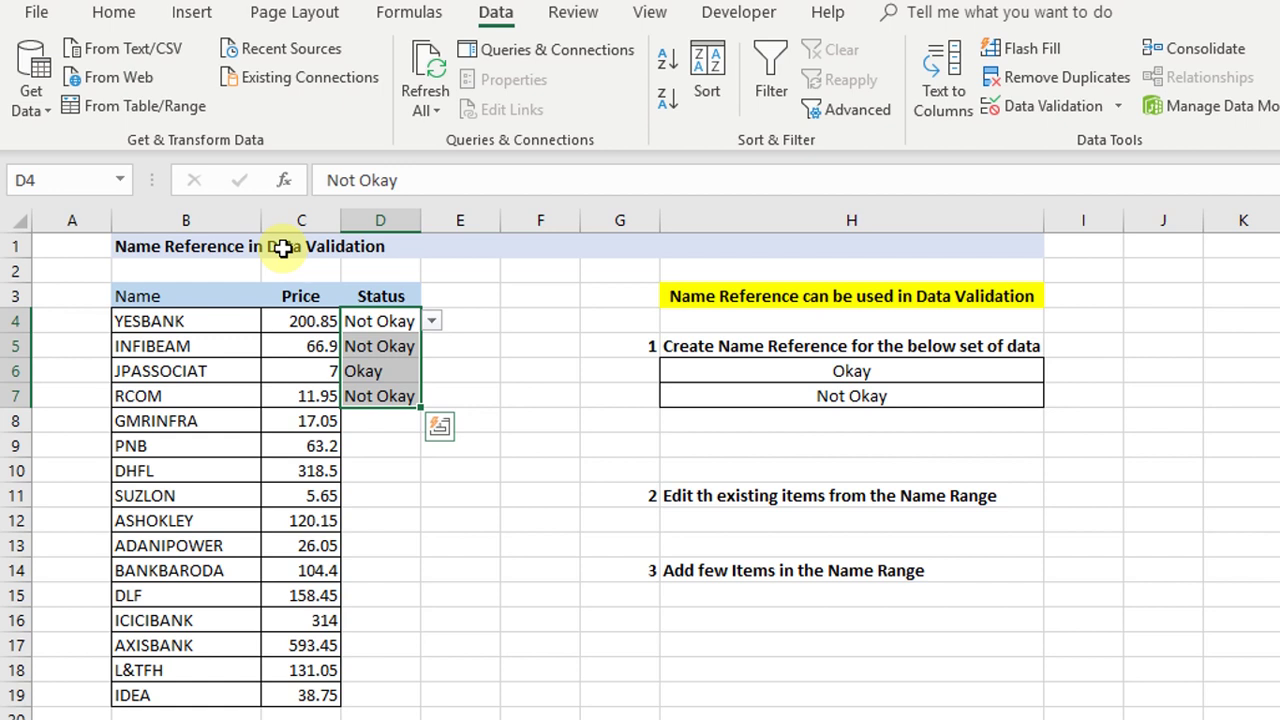
# Step: Set BANKBARODA to Okay, DLF to Not Okay and ICICIBANK to Okay in D14:D16
pyautogui.moveTo(780, 376); pyautogui.dragTo(781, 400)
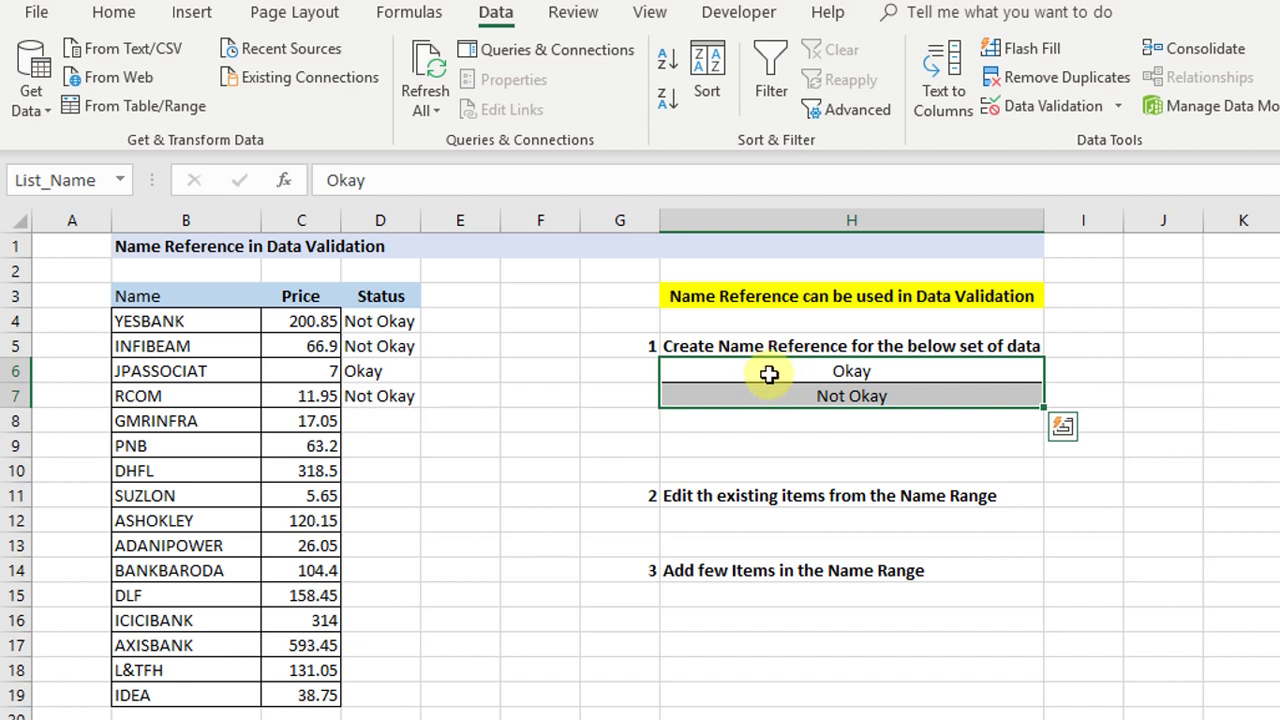
pyautogui.click(380, 570)
pyautogui.click(431, 570)
pyautogui.click(395, 592)
pyautogui.click(400, 597)
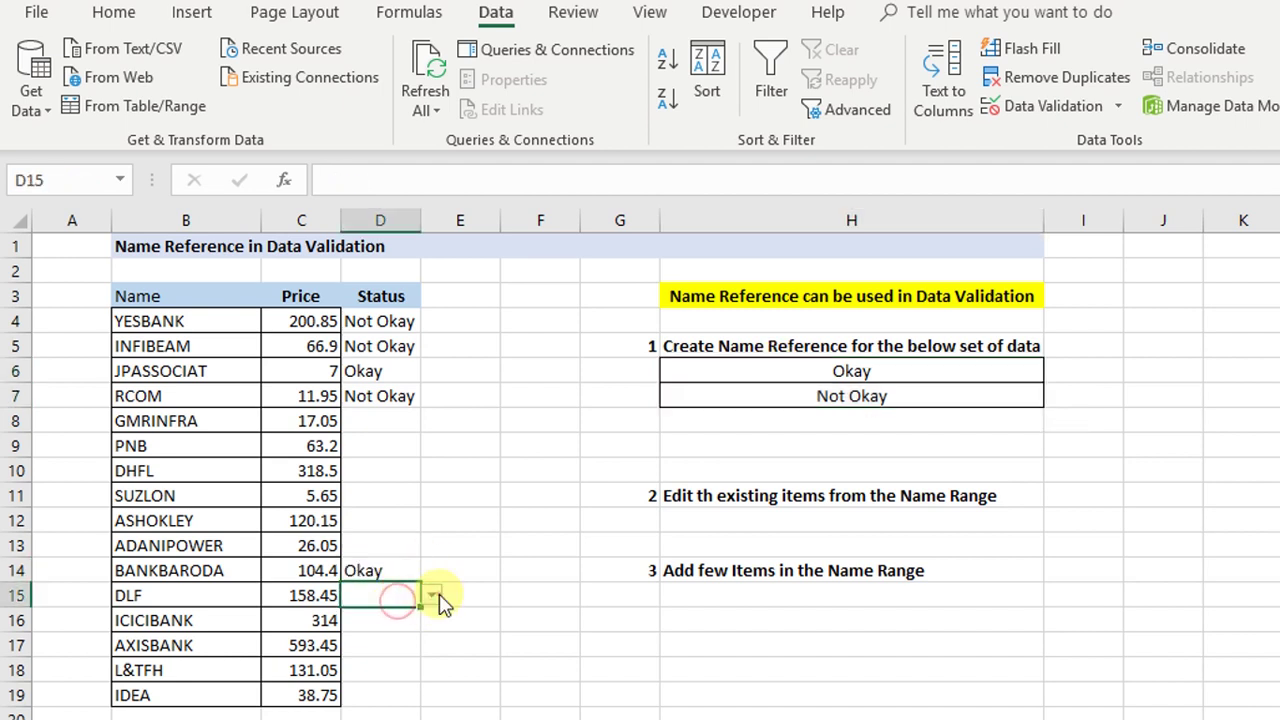
pyautogui.click(433, 597)
pyautogui.click(398, 630)
pyautogui.click(418, 629)
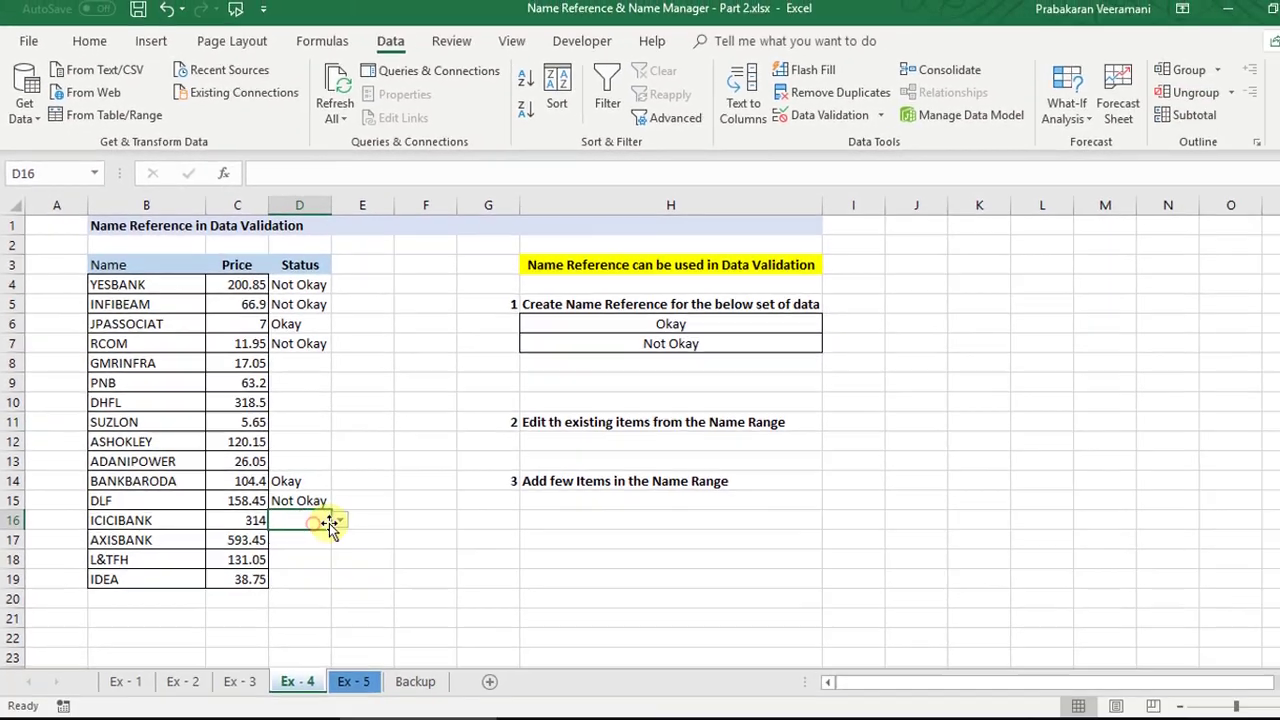
pyautogui.click(339, 520)
pyautogui.click(314, 539)
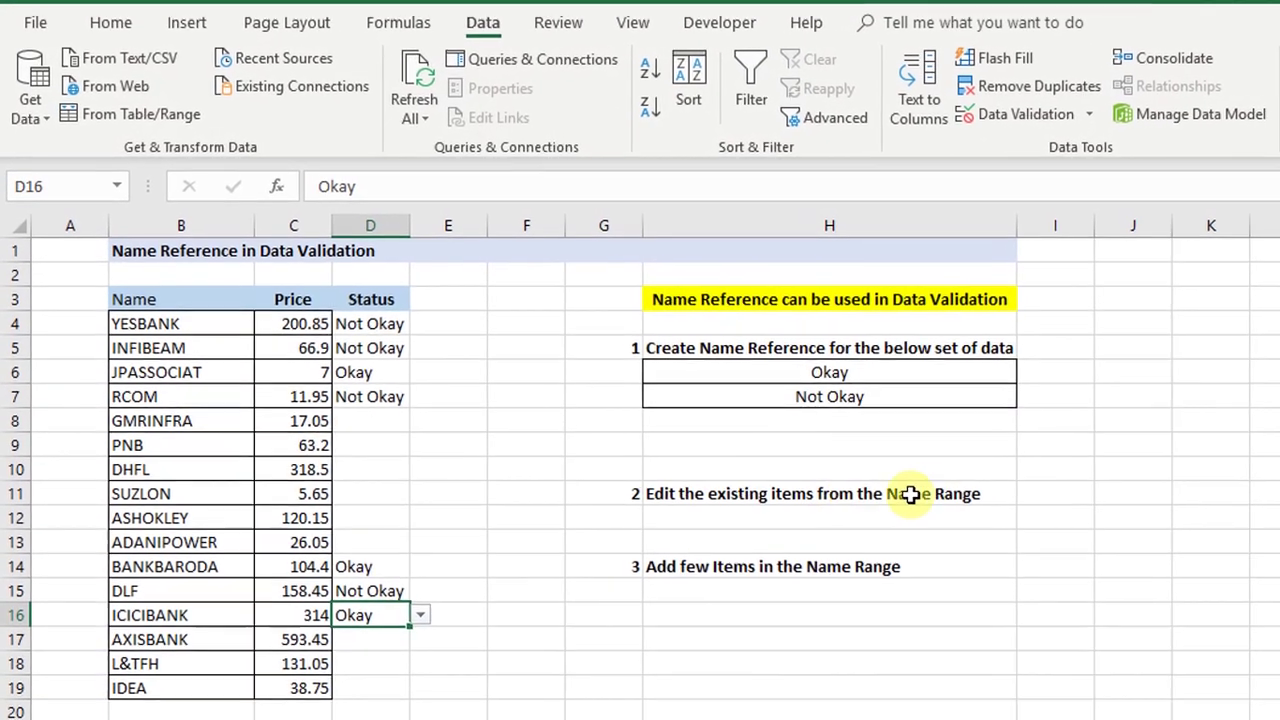
pyautogui.moveTo(832, 372); pyautogui.dragTo(833, 396)
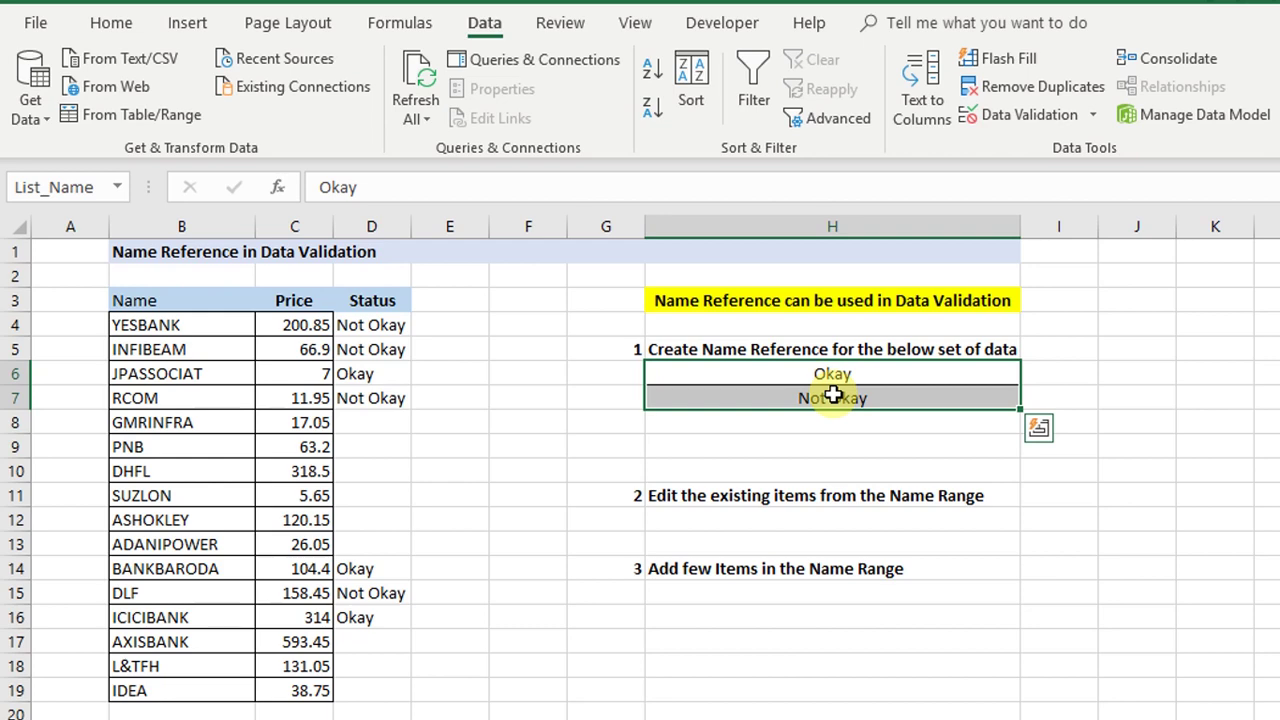
pyautogui.click(831, 397)
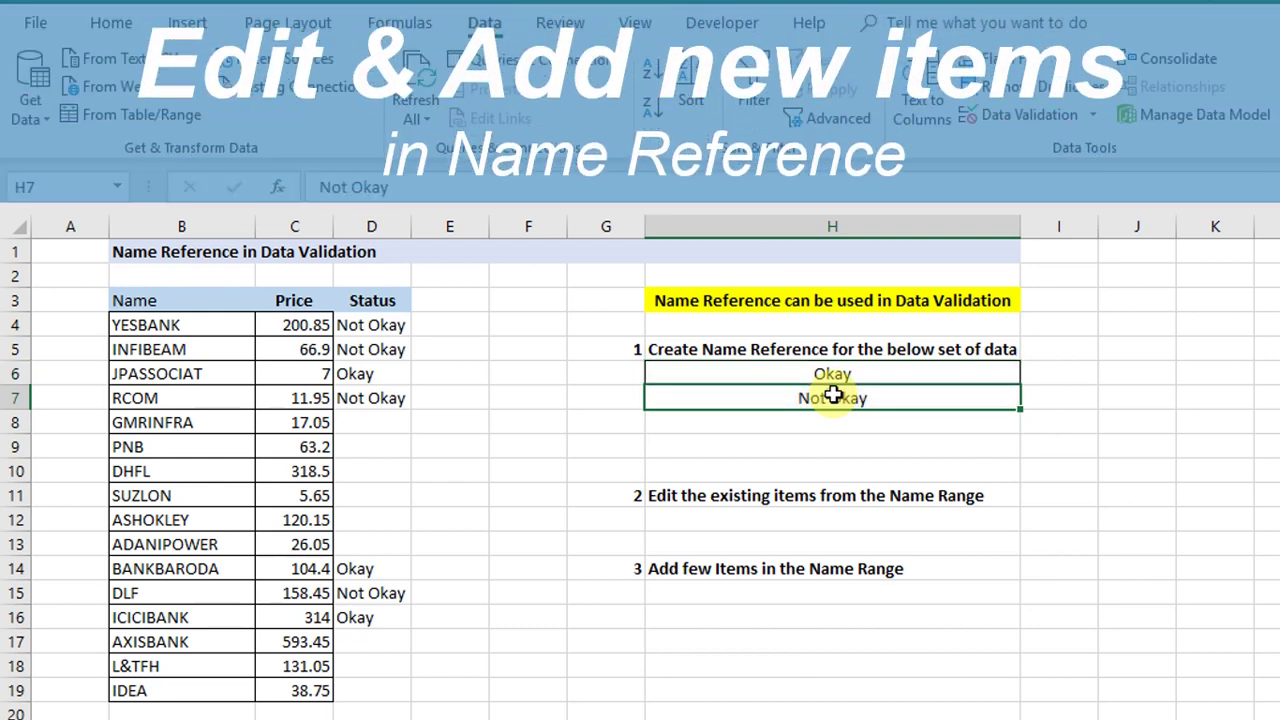
pyautogui.click(814, 419)
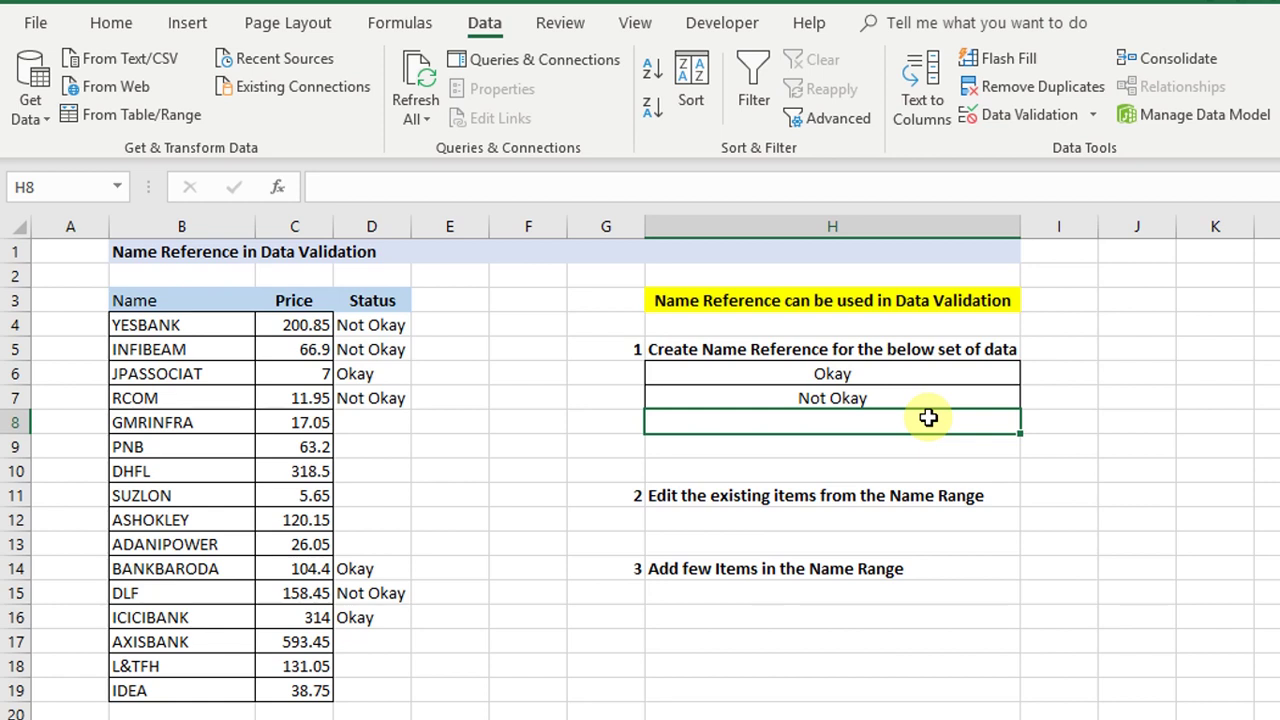
# Step: Enter Check in H8, centre it, and select the extended list H6:H8
pyautogui.write('Ch')
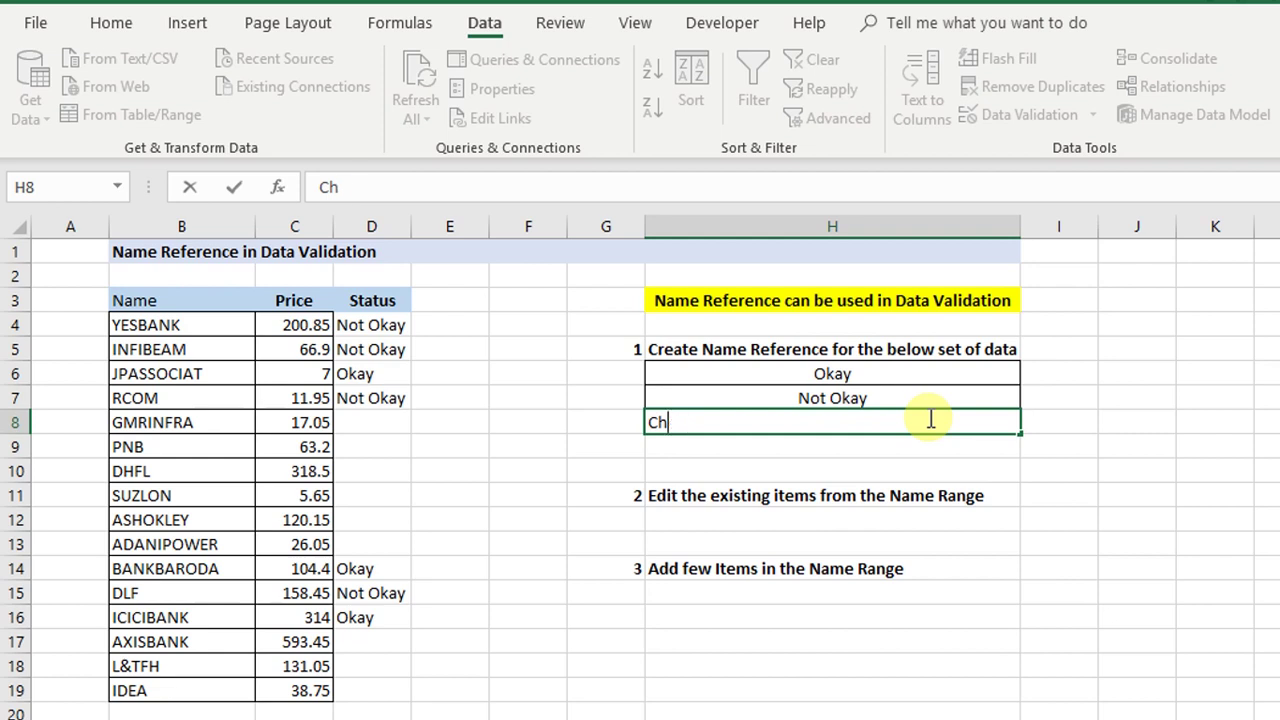
pyautogui.write('eck')
pyautogui.press('Return')
pyautogui.click(930, 420)
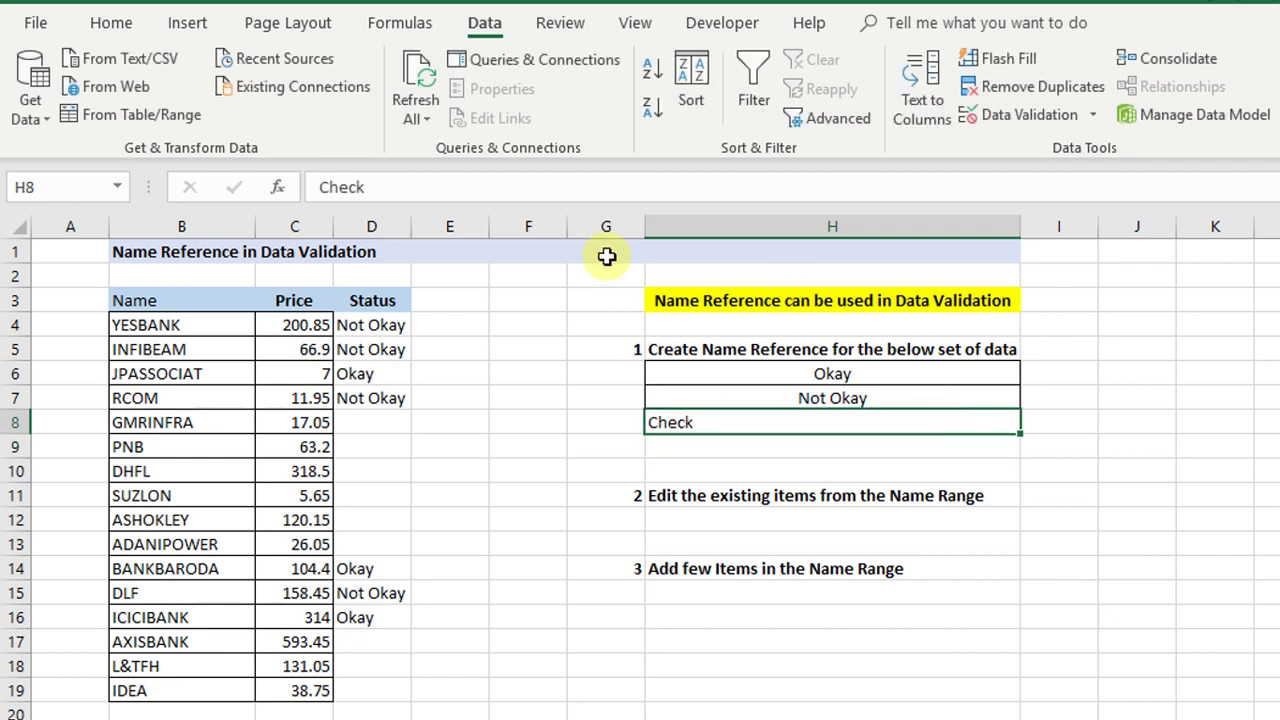
pyautogui.click(108, 22)
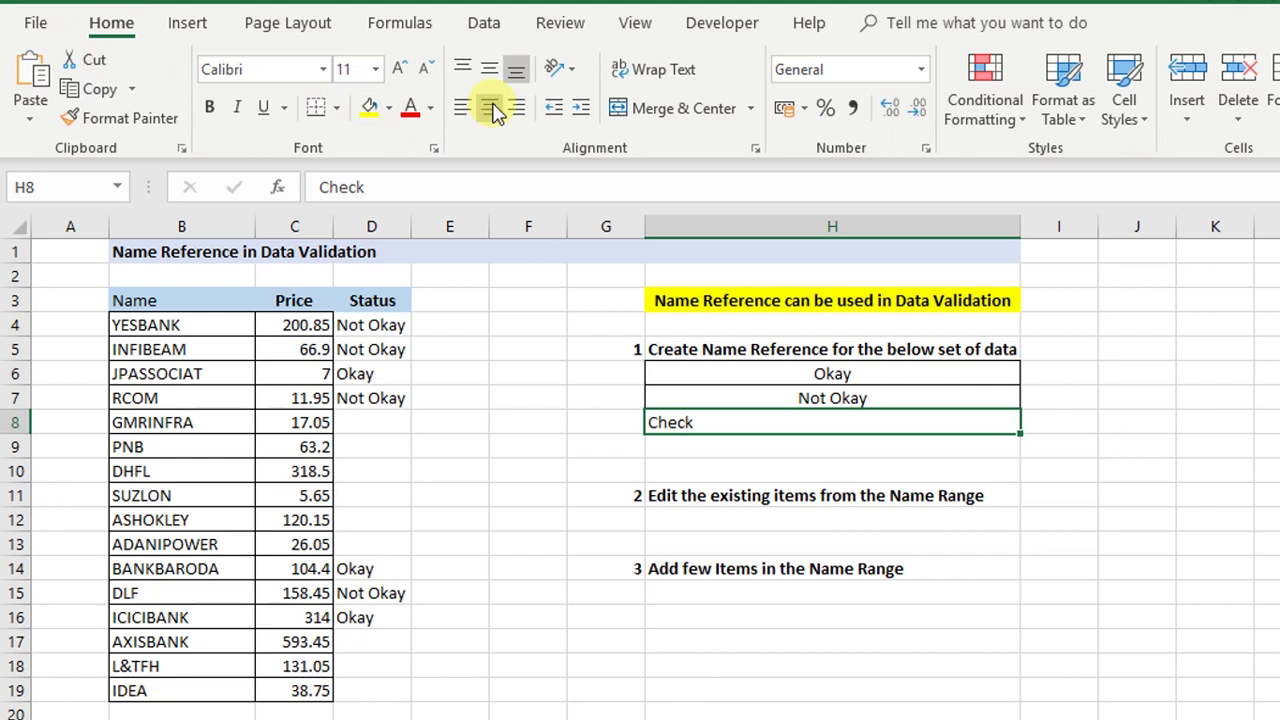
pyautogui.click(489, 107)
pyautogui.click(1060, 368)
pyautogui.moveTo(865, 422); pyautogui.dragTo(861, 375)
# Step: Confirm D8's dropdown lacks Check because List_Name still covers only H6:H7
pyautogui.click(410, 422)
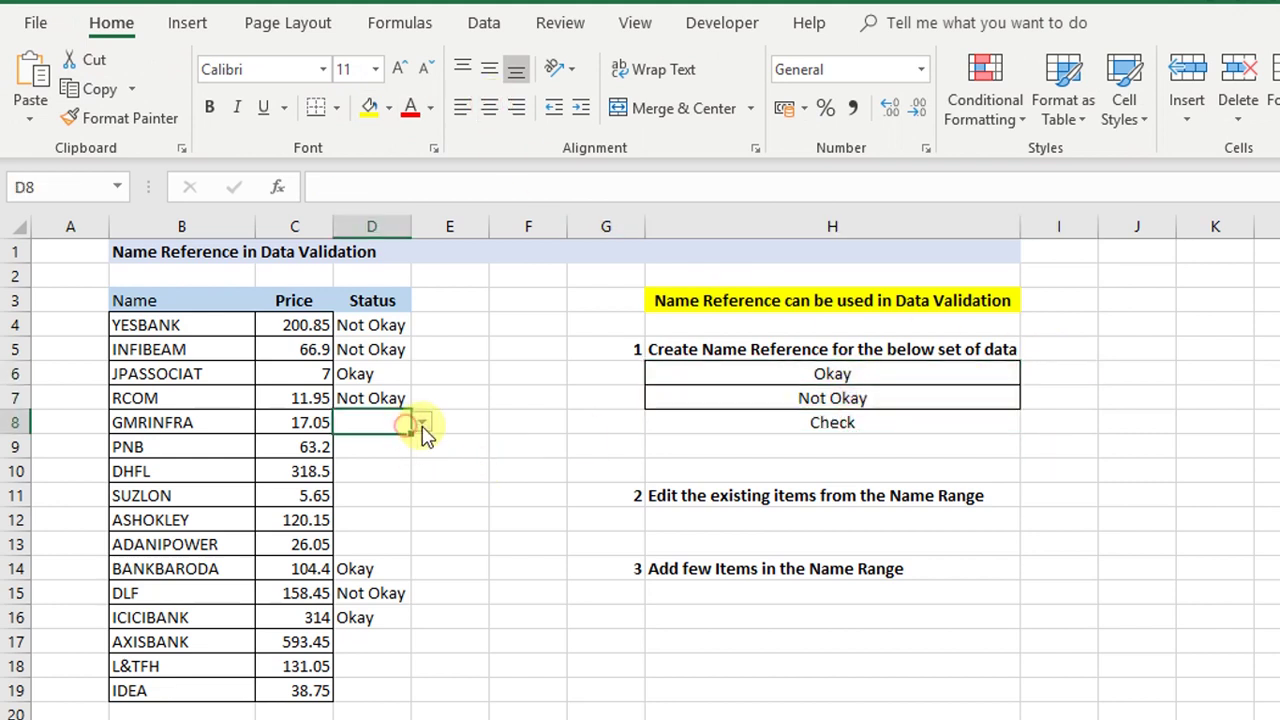
pyautogui.click(421, 423)
pyautogui.click(421, 422)
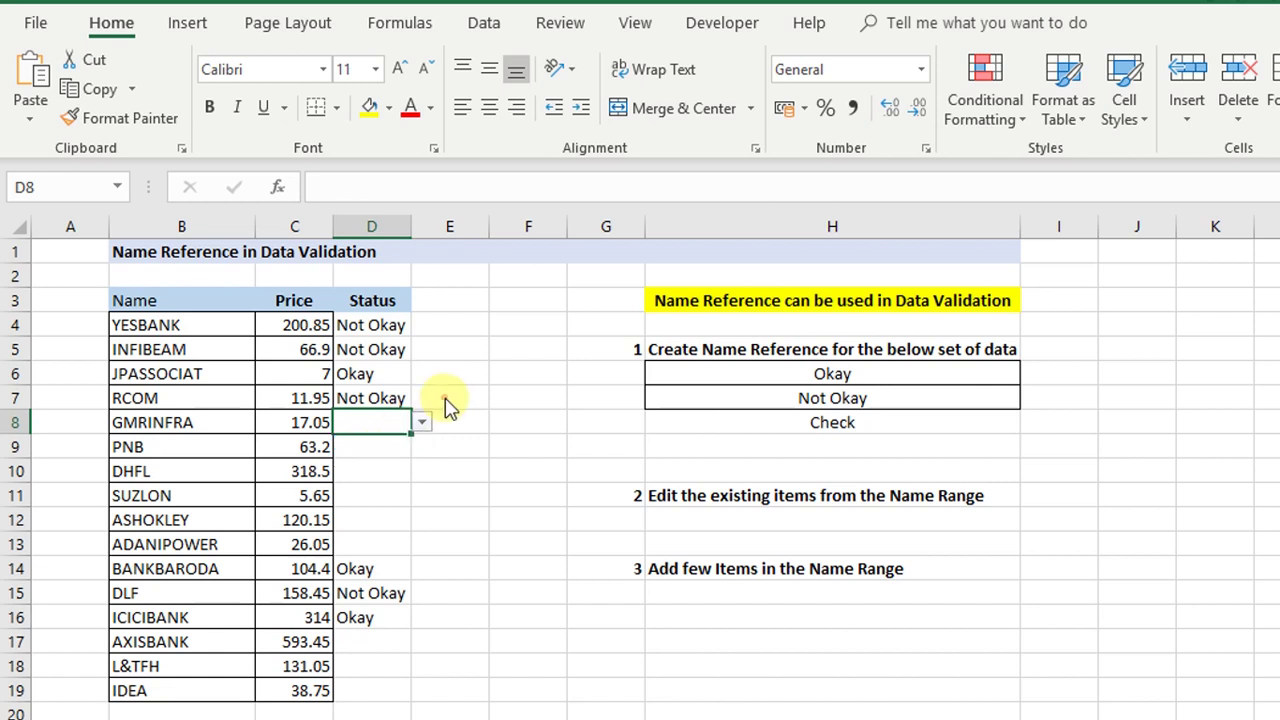
pyautogui.click(797, 375)
pyautogui.moveTo(797, 375)
pyautogui.mouseDown()
pyautogui.moveTo(798, 402)
pyautogui.moveTo(800, 375)
pyautogui.mouseUp()
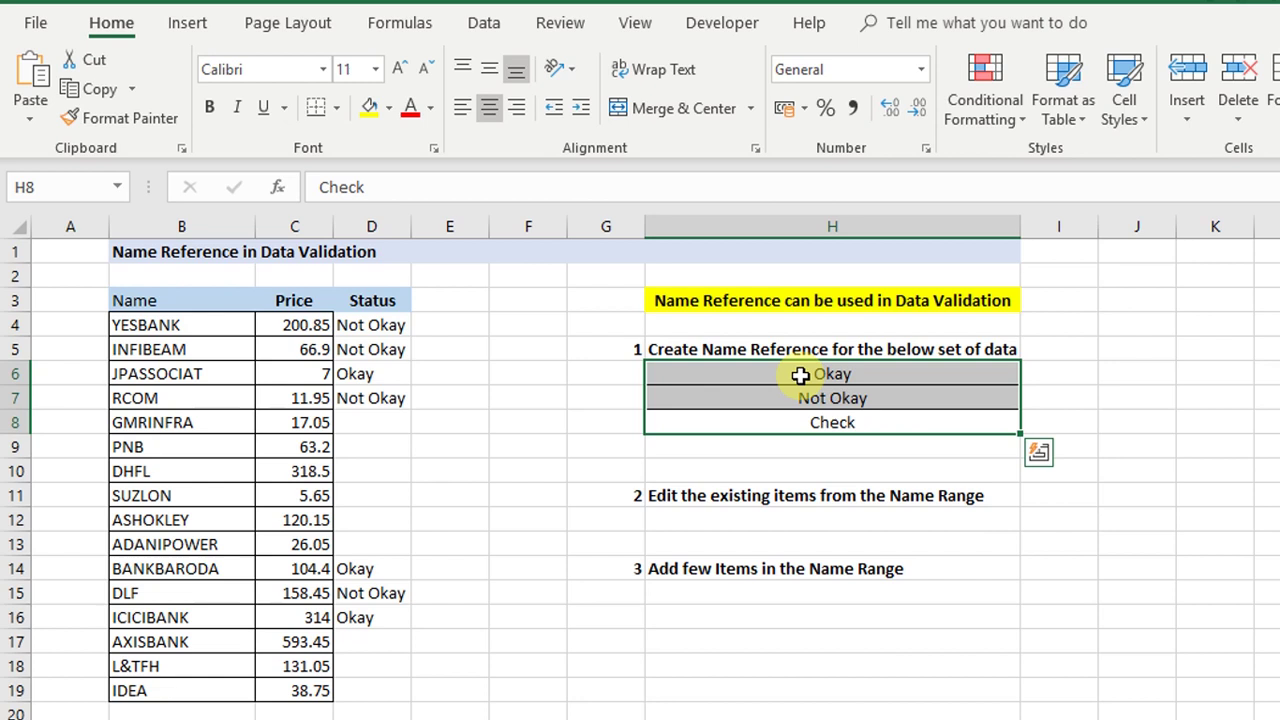
pyautogui.click(801, 375)
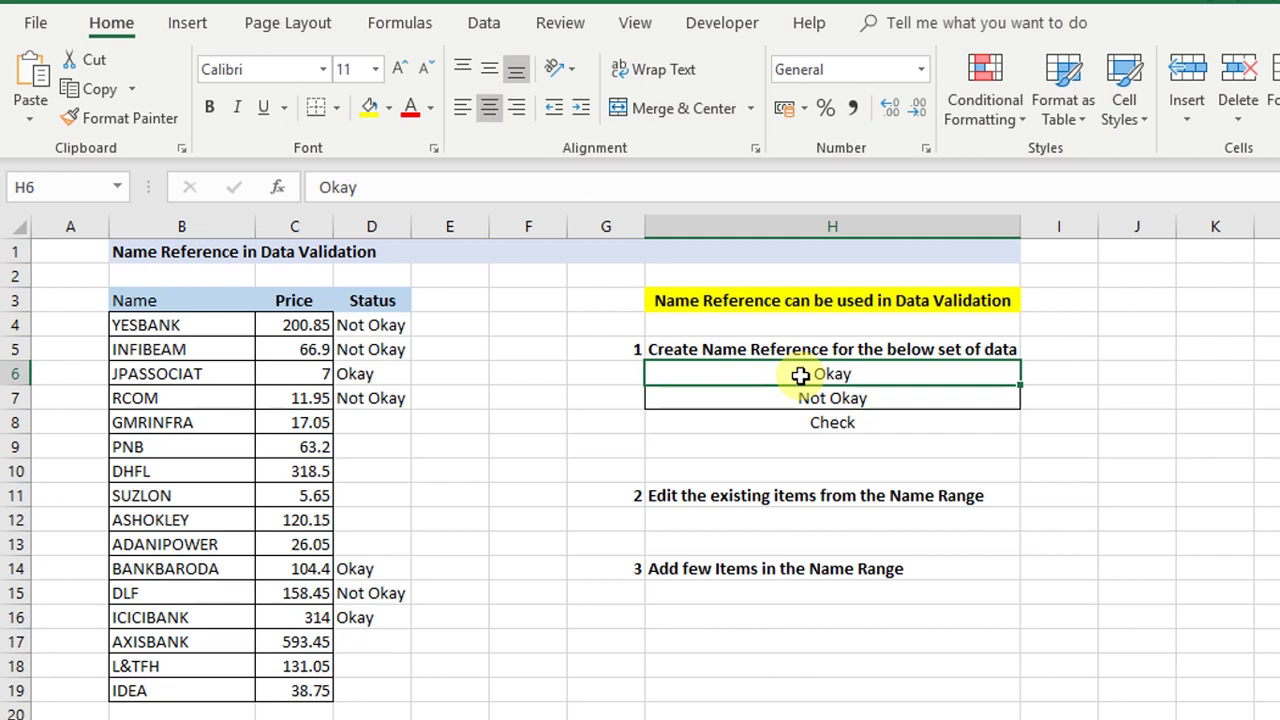
# Step: Select the step 2 and step 3 instruction headings in column H
pyautogui.click(658, 568)
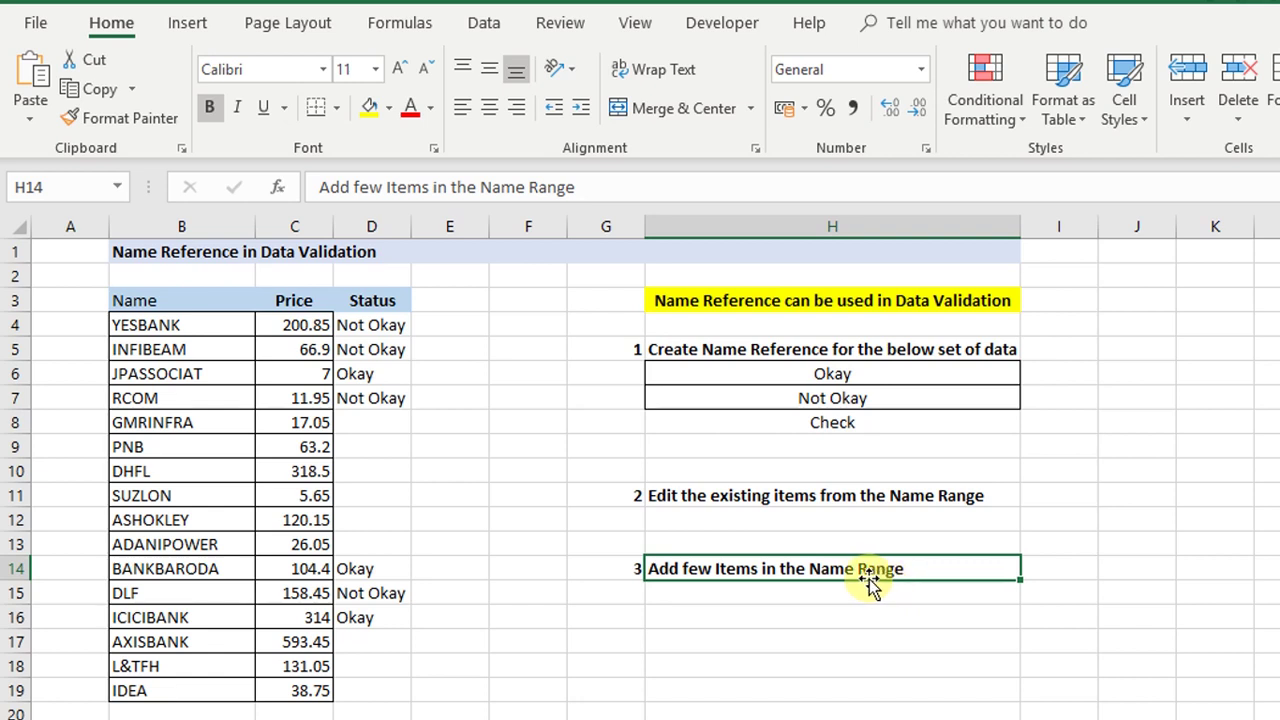
pyautogui.moveTo(822, 494); pyautogui.dragTo(812, 597)
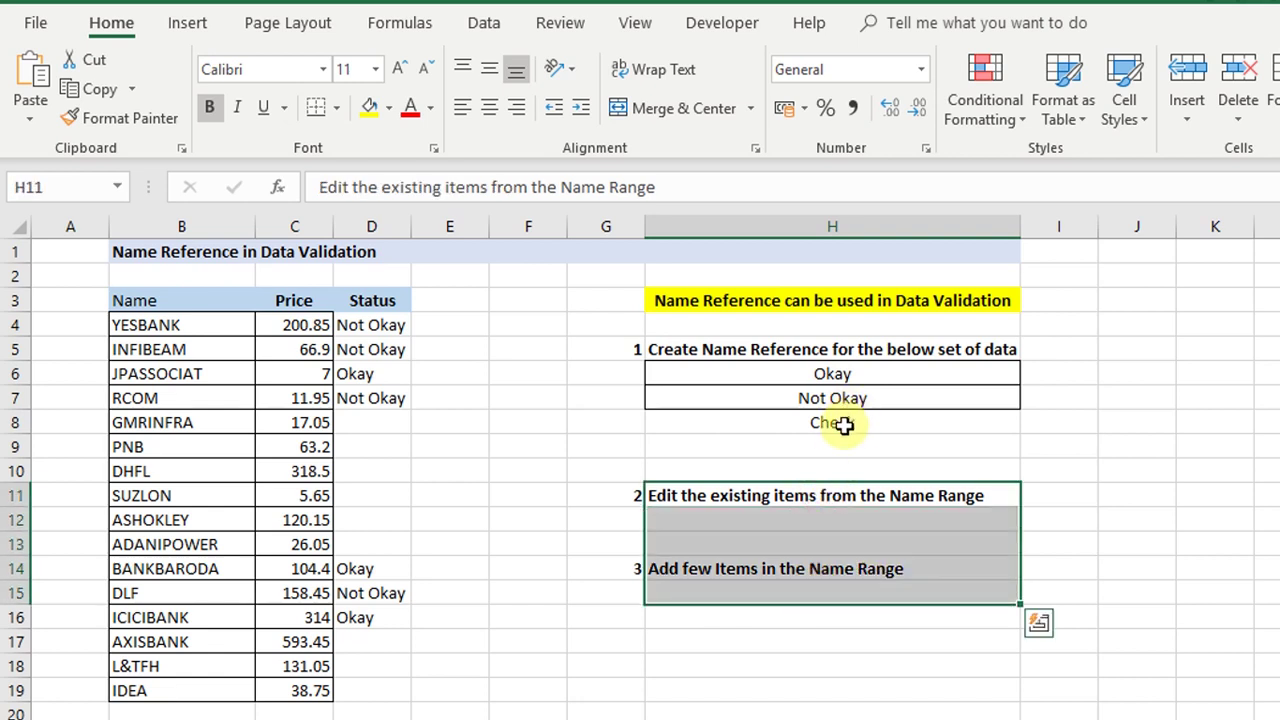
pyautogui.click(823, 492)
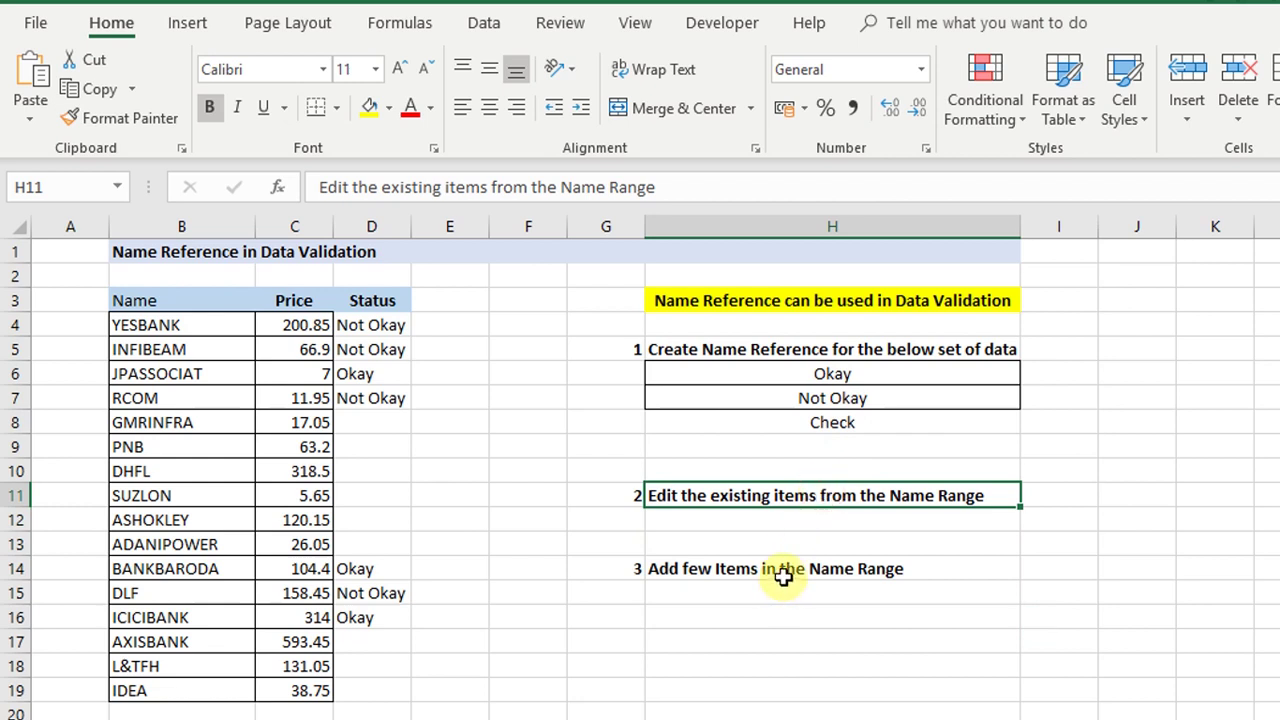
pyautogui.moveTo(783, 577); pyautogui.dragTo(780, 585)
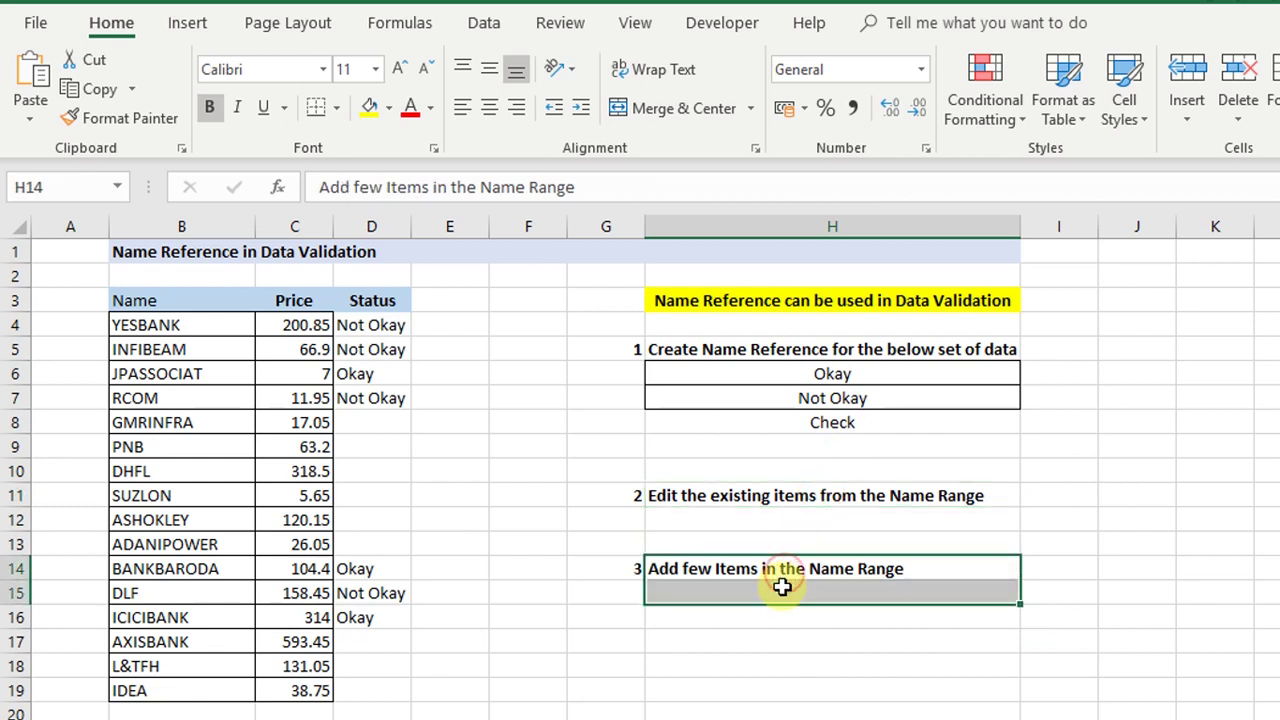
pyautogui.click(788, 500)
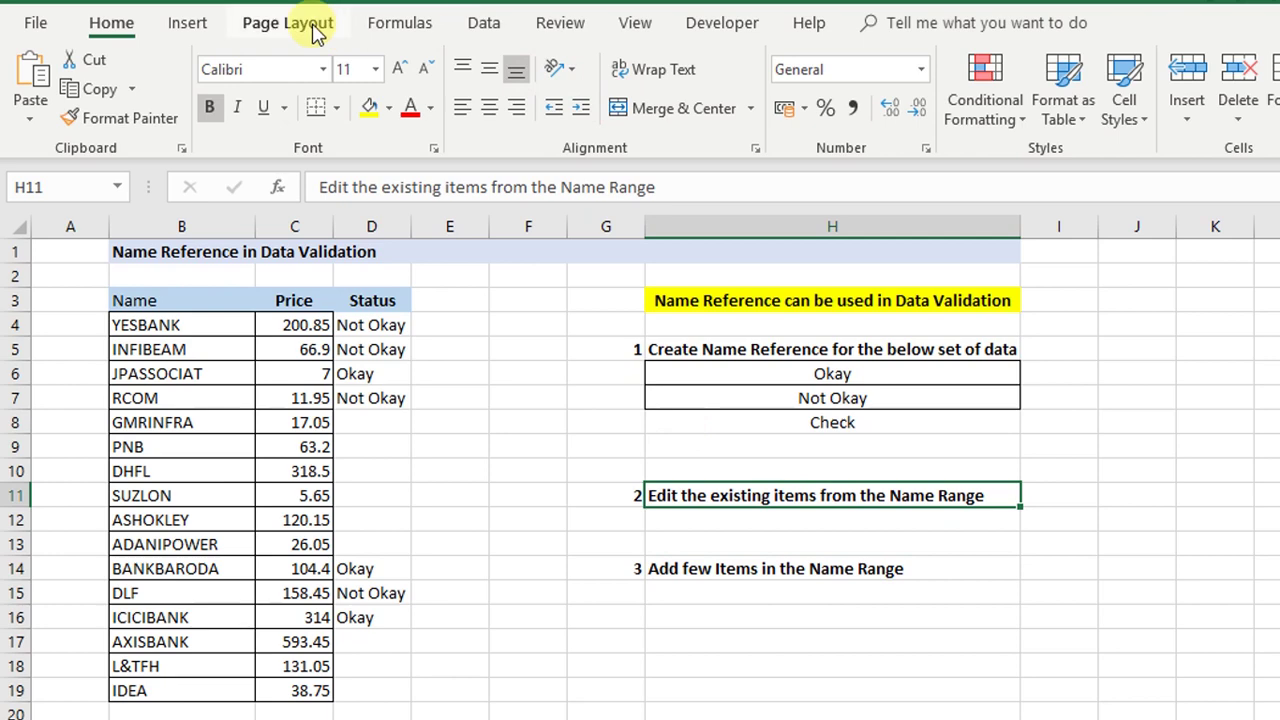
pyautogui.click(400, 23)
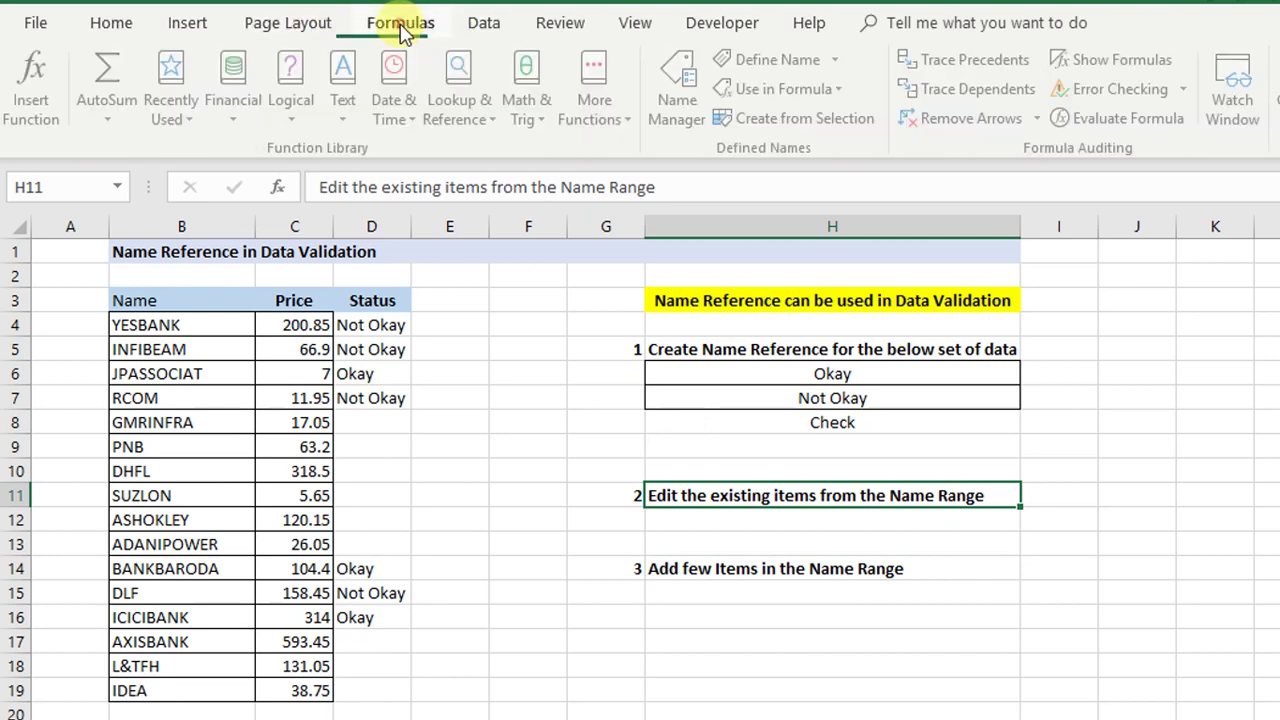
# Step: Redefine List_Name in the Name Manager to refer to =$H$6:$H$8
pyautogui.click(664, 76)
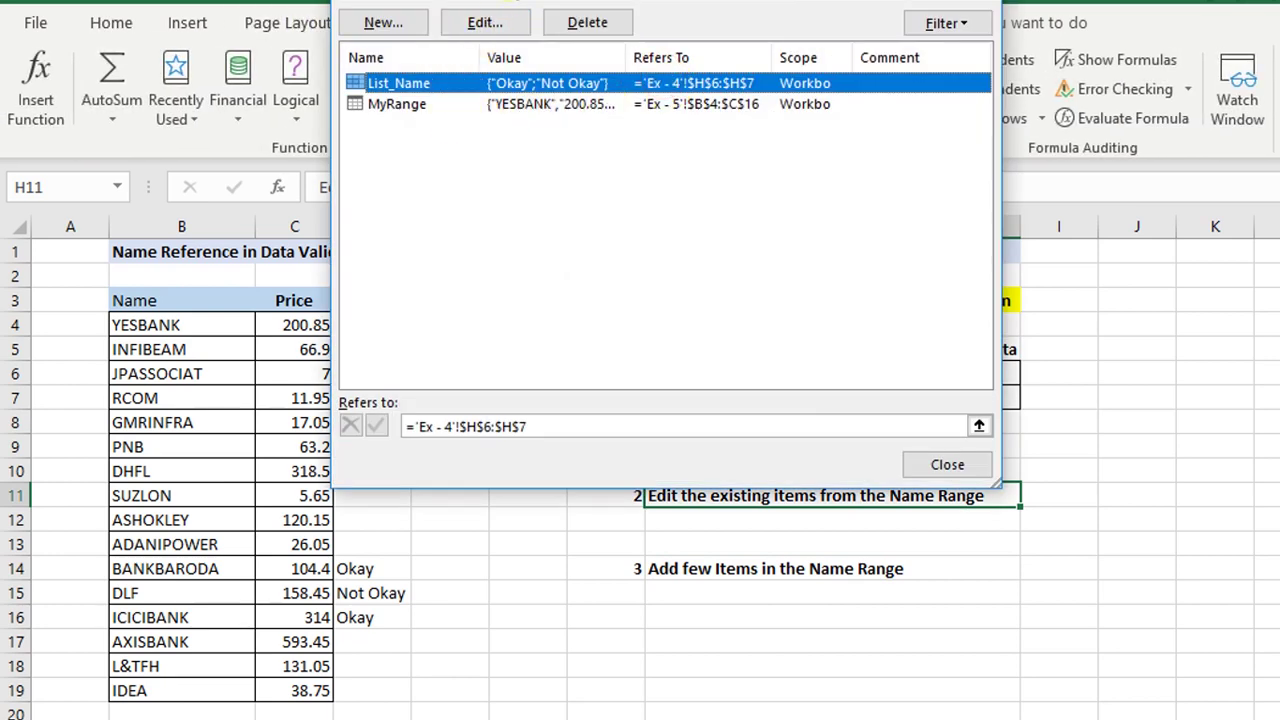
pyautogui.moveTo(509, 2); pyautogui.dragTo(760, 105)
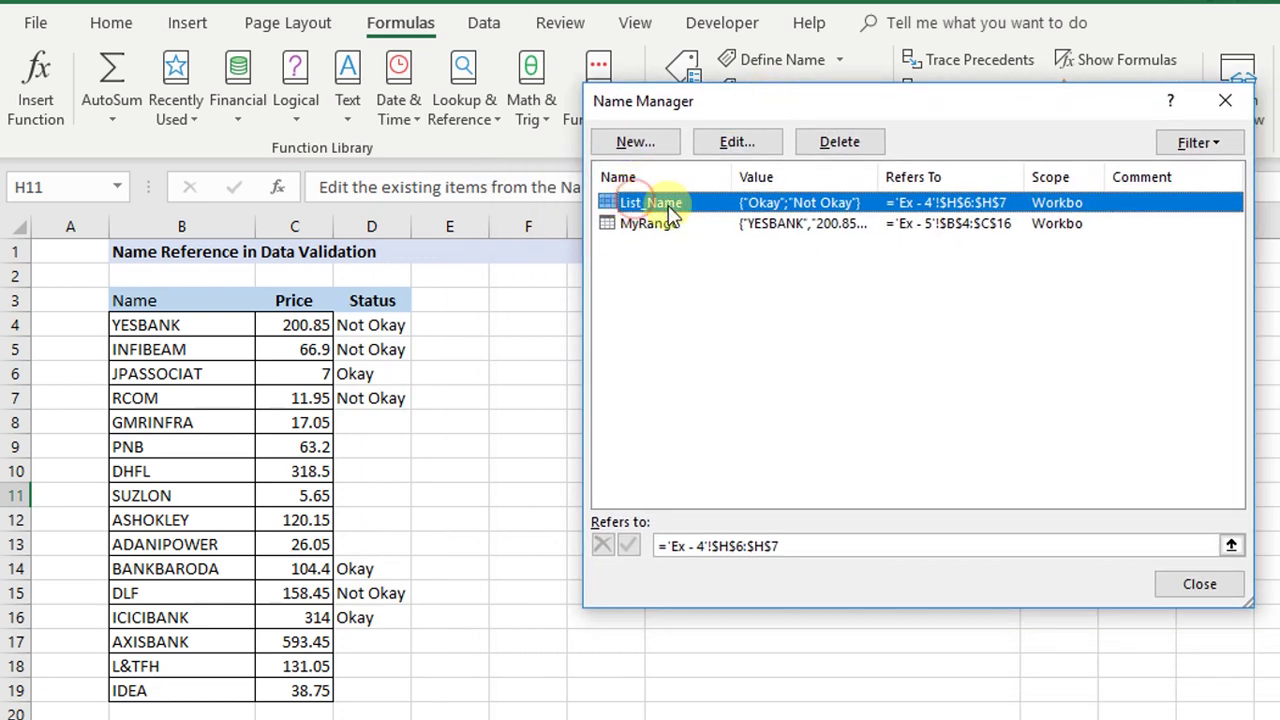
pyautogui.click(740, 146)
pyautogui.moveTo(904, 238); pyautogui.dragTo(1122, 200)
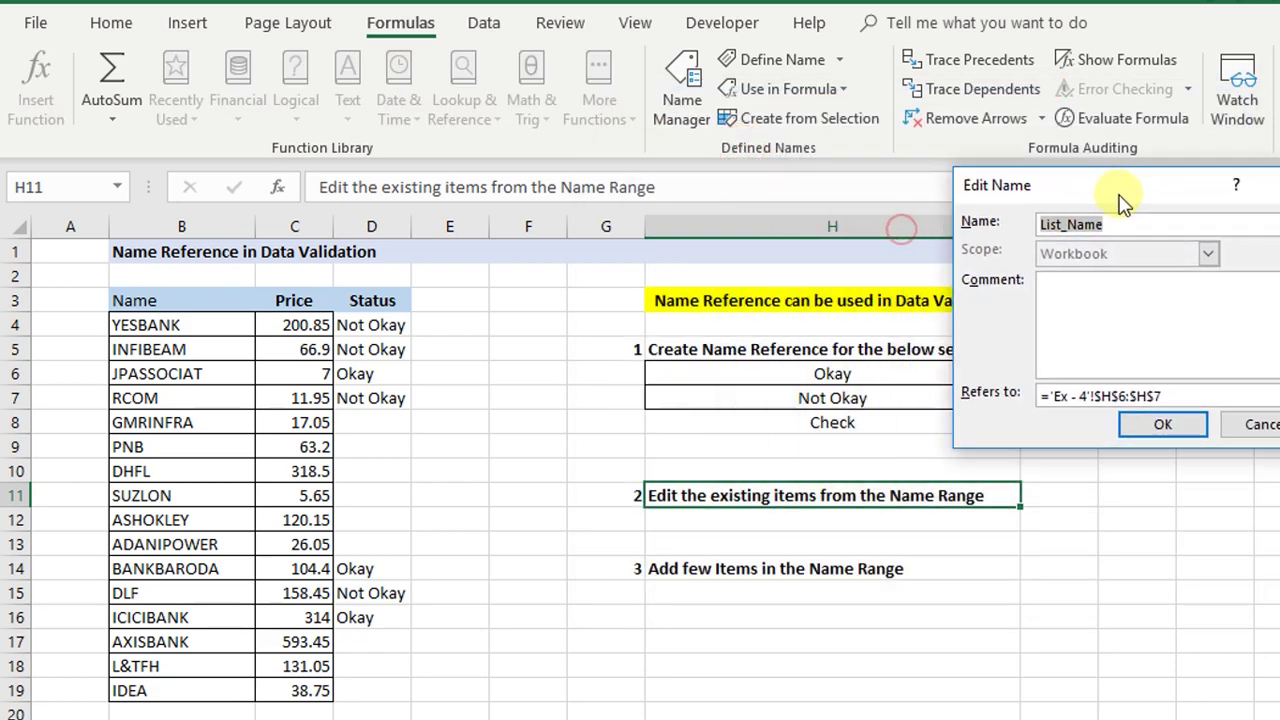
pyautogui.click(1198, 398)
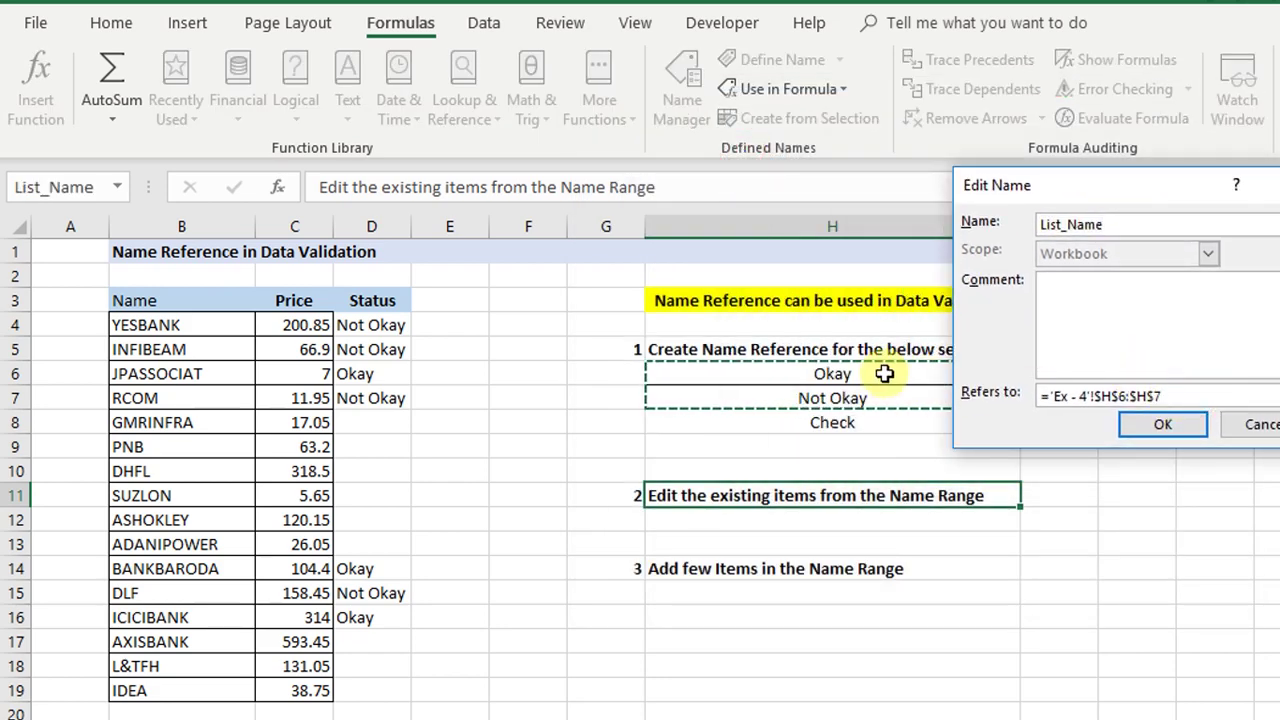
pyautogui.moveTo(880, 373); pyautogui.dragTo(862, 422)
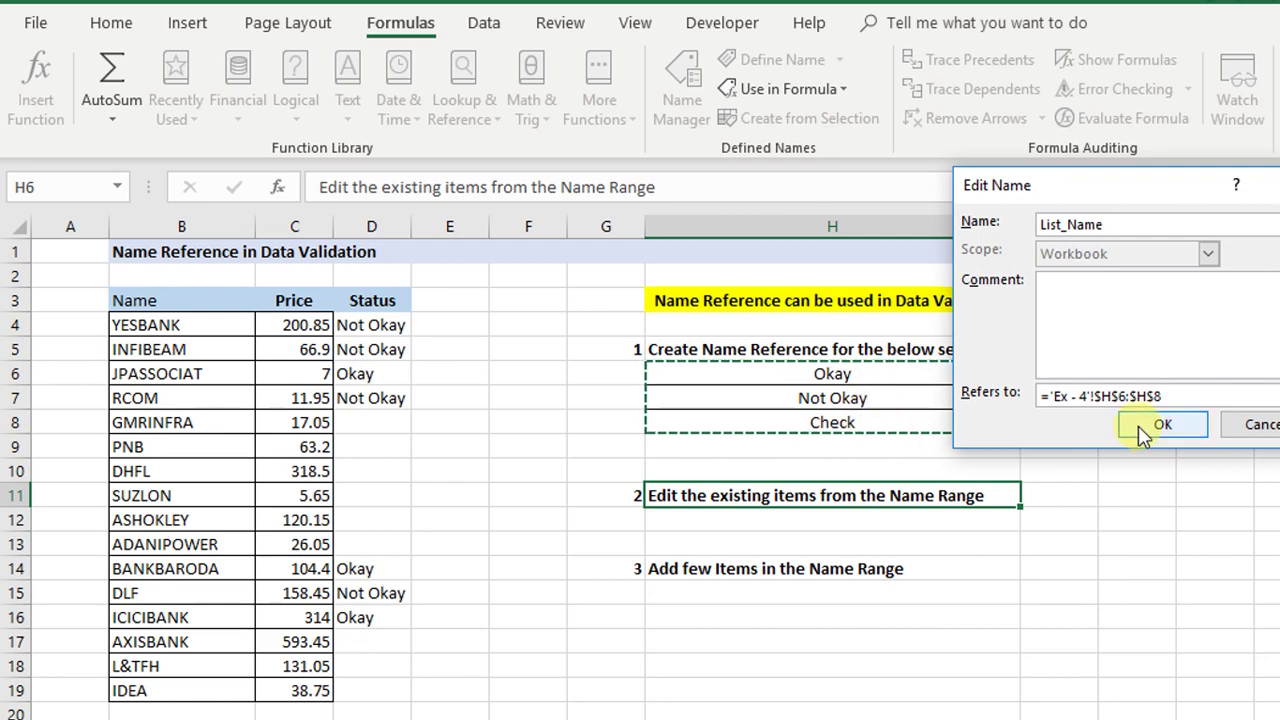
pyautogui.click(1140, 425)
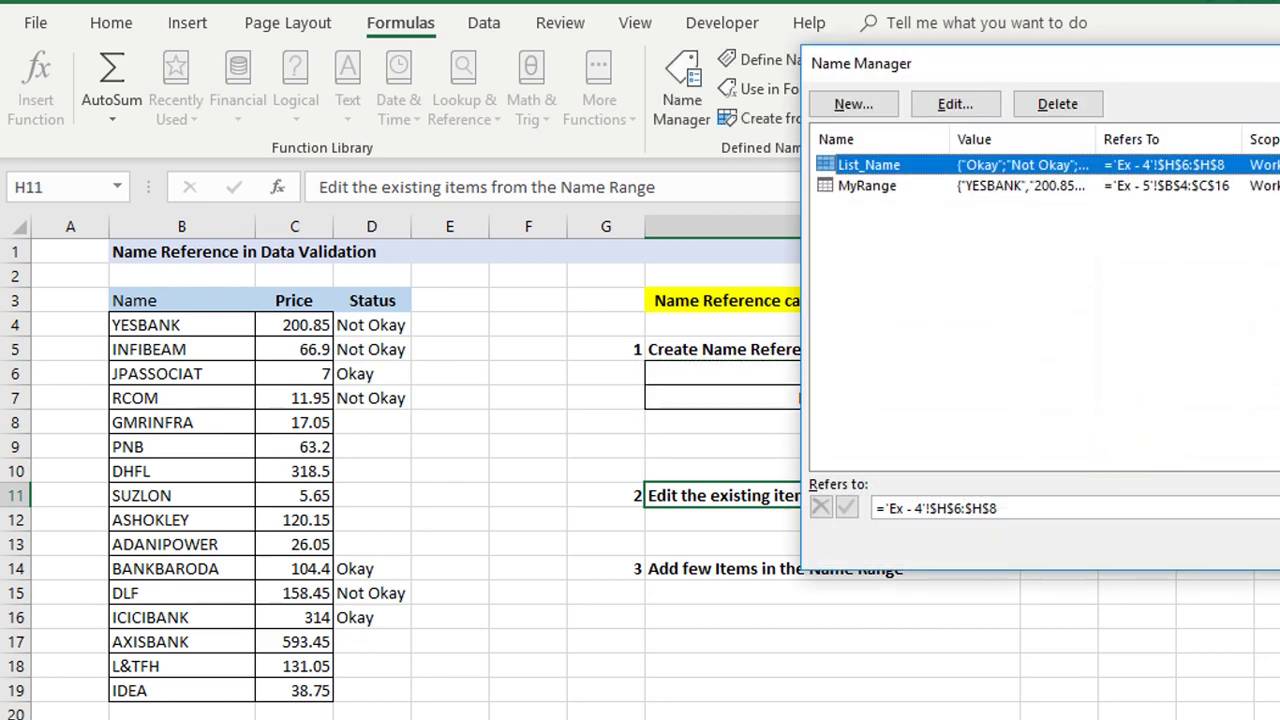
pyautogui.press('Escape')
# Step: Verify the Status dropdowns in D8 and D11 now offer Check
pyautogui.moveTo(843, 371); pyautogui.dragTo(833, 422)
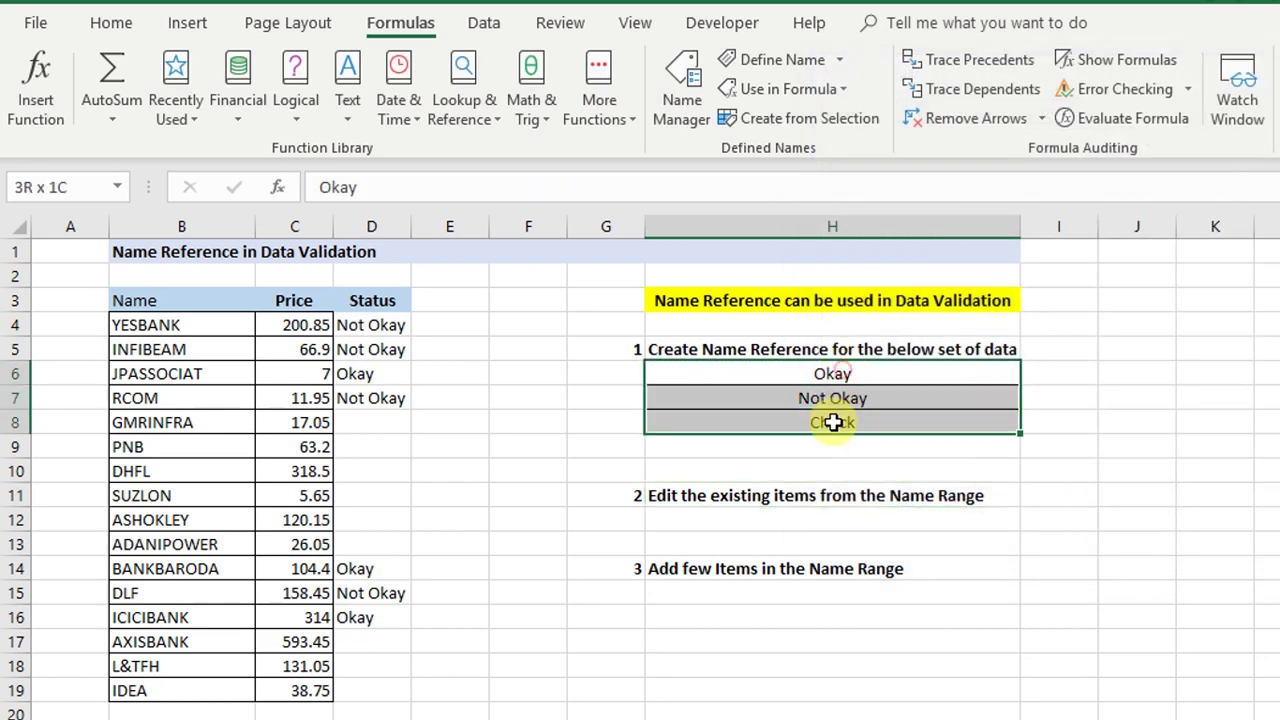
pyautogui.click(378, 422)
pyautogui.click(424, 422)
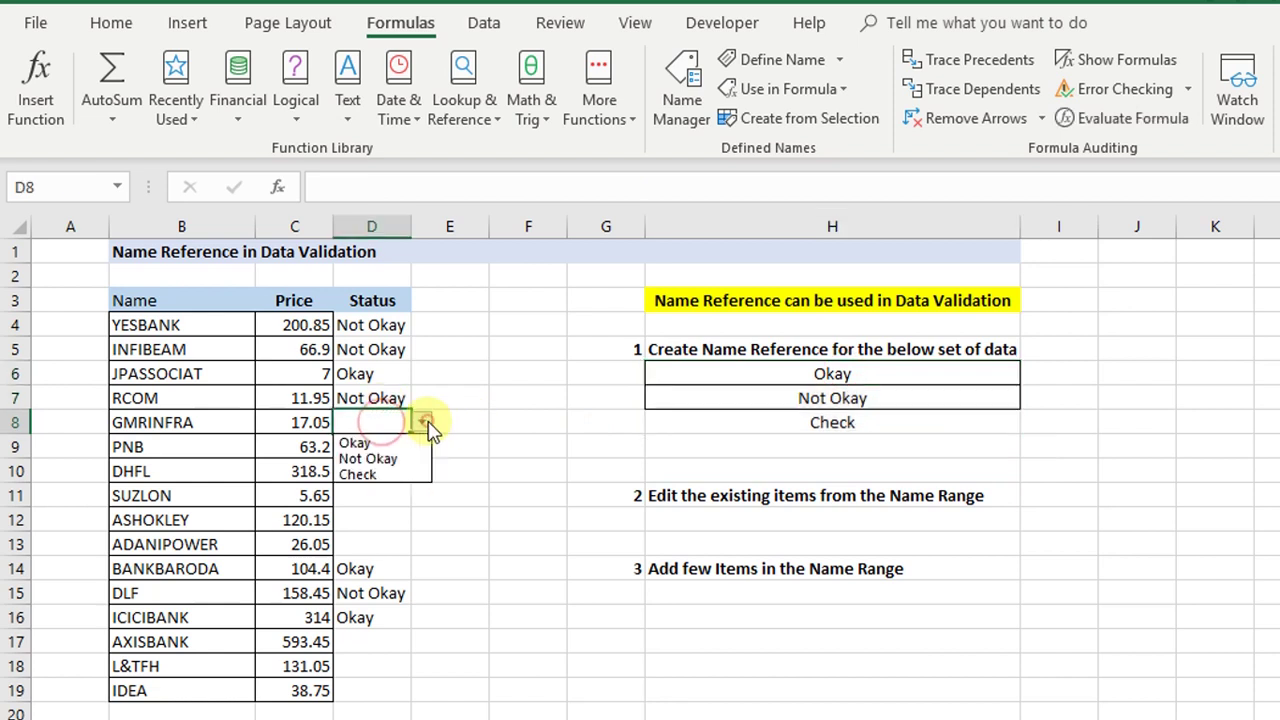
pyautogui.click(383, 503)
pyautogui.click(400, 495)
pyautogui.click(421, 496)
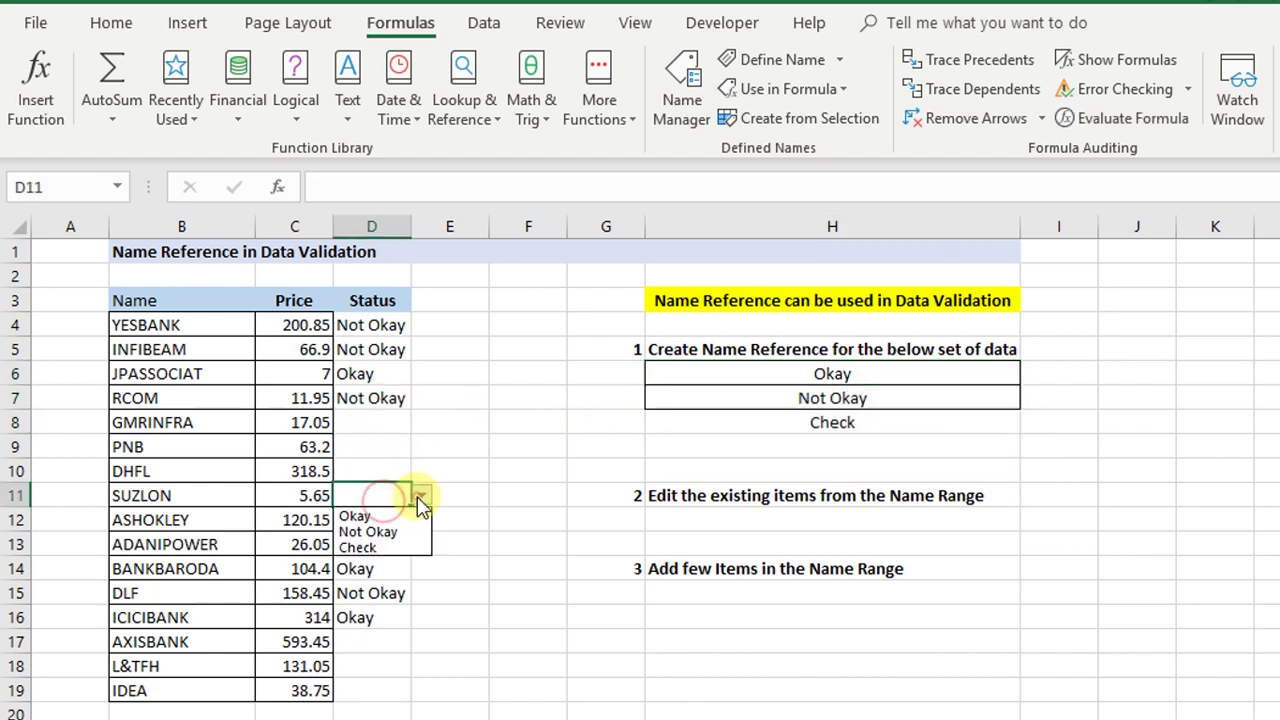
pyautogui.click(371, 493)
# Step: Set ASHOKLEY's Status in D12 to Not Okay and review D9's choices
pyautogui.click(374, 449)
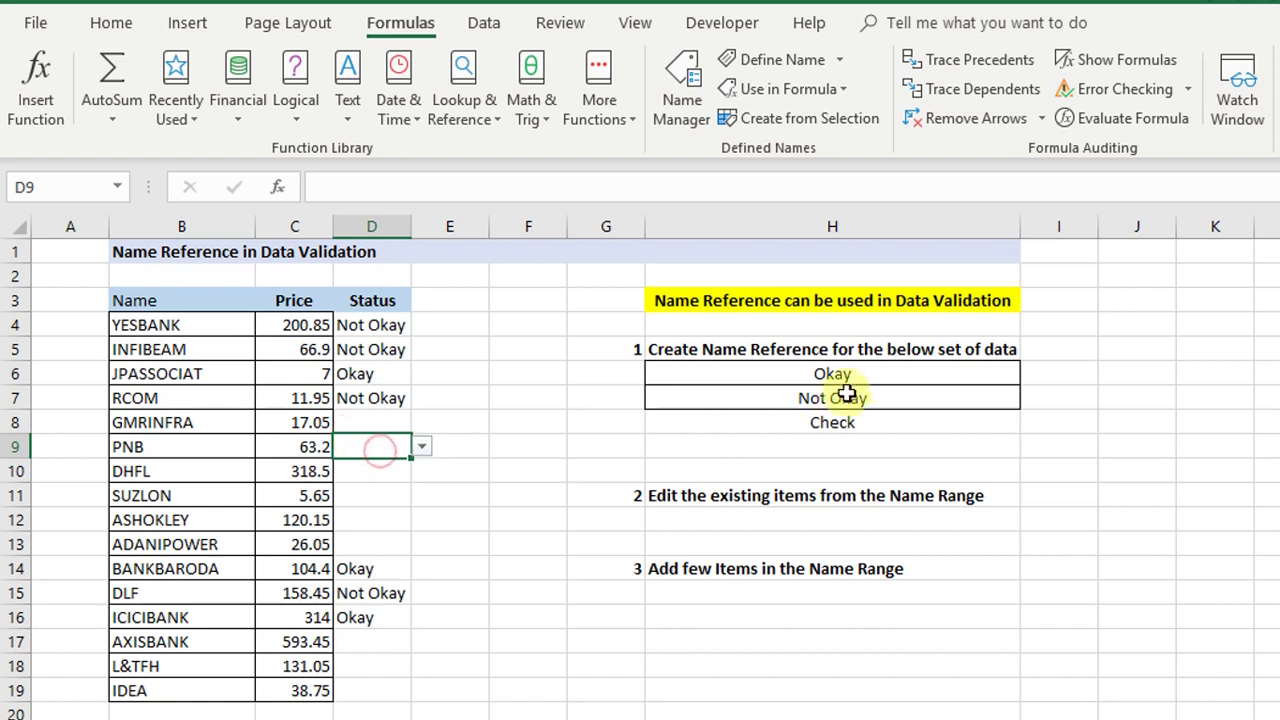
pyautogui.moveTo(862, 374); pyautogui.dragTo(850, 422)
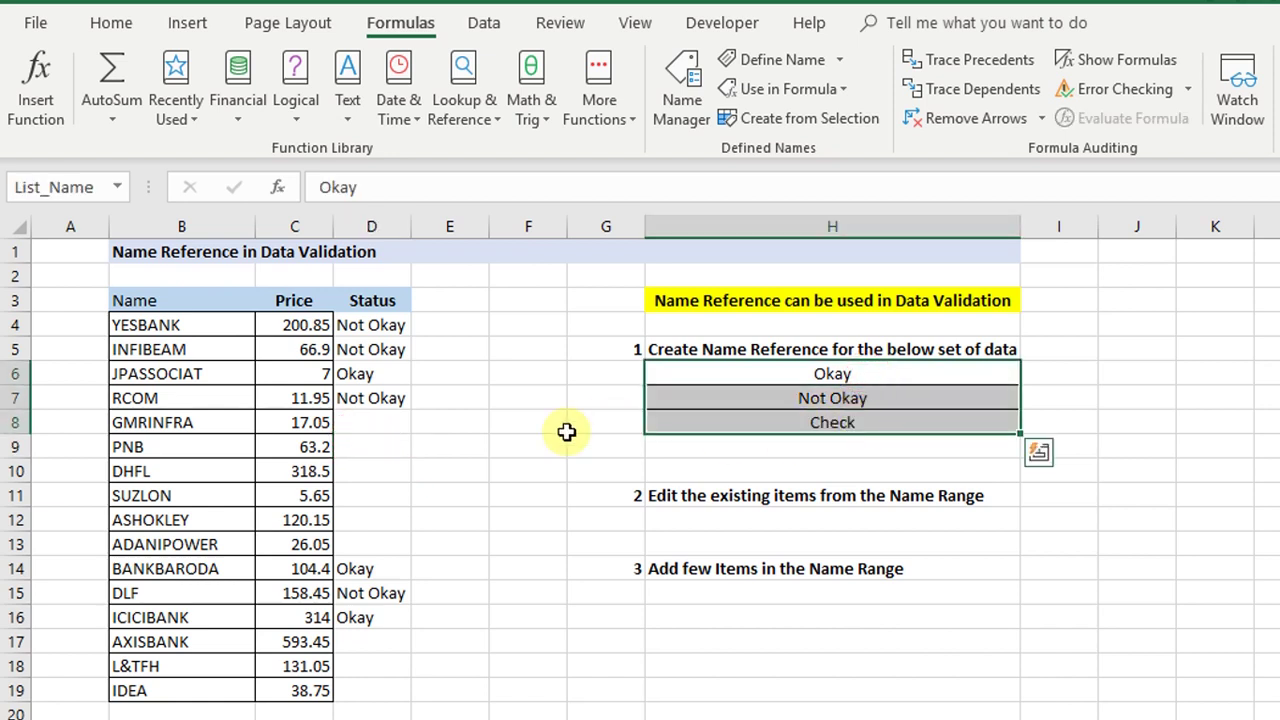
pyautogui.click(400, 472)
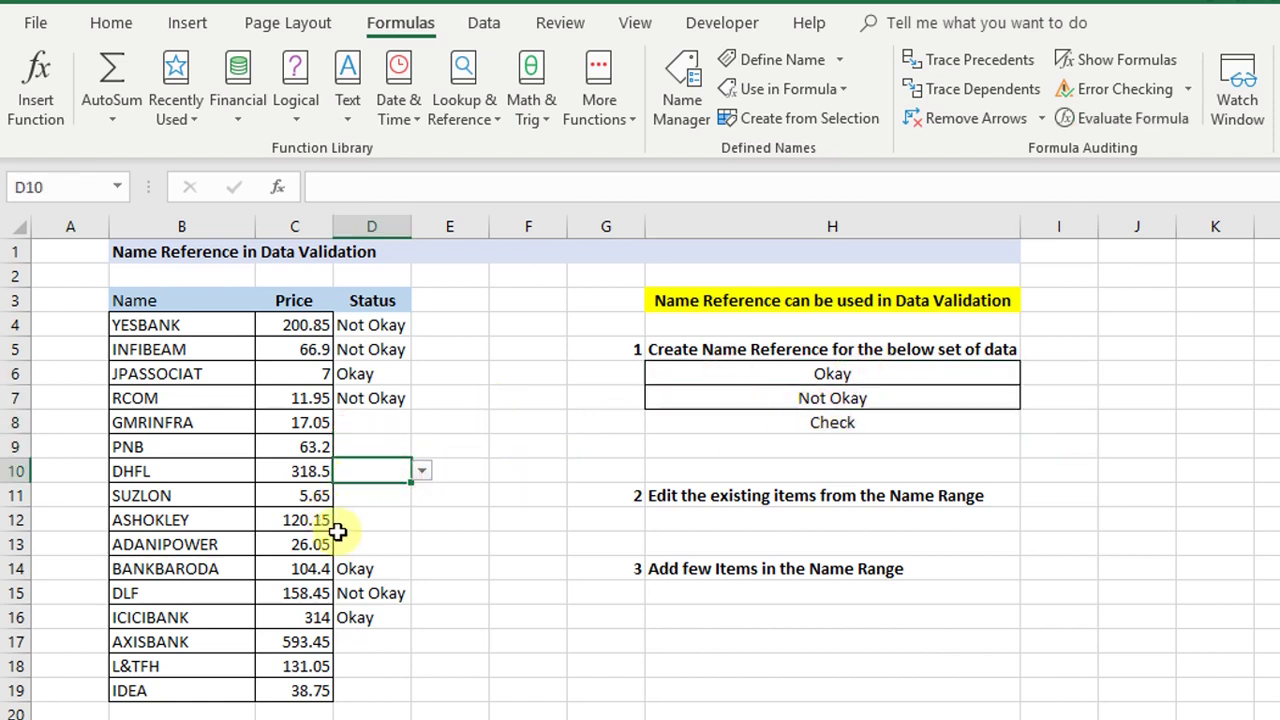
pyautogui.click(372, 521)
pyautogui.click(424, 514)
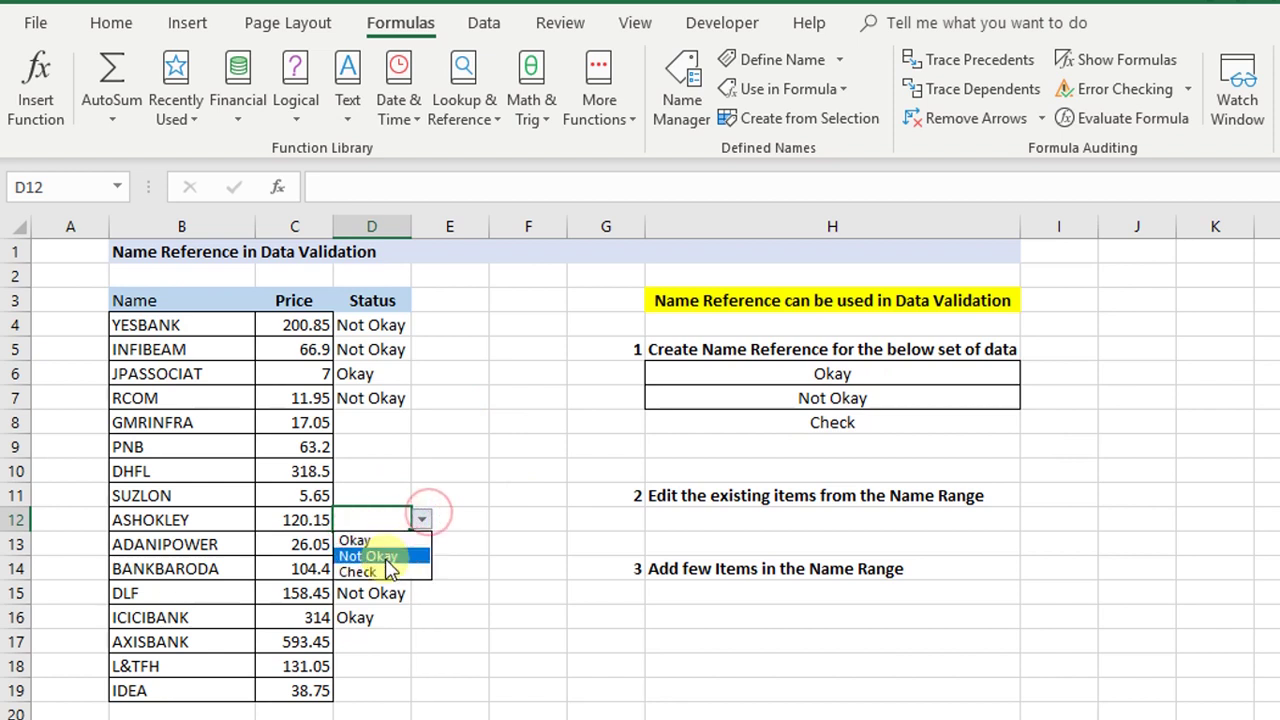
pyautogui.click(378, 557)
pyautogui.click(380, 447)
pyautogui.click(424, 452)
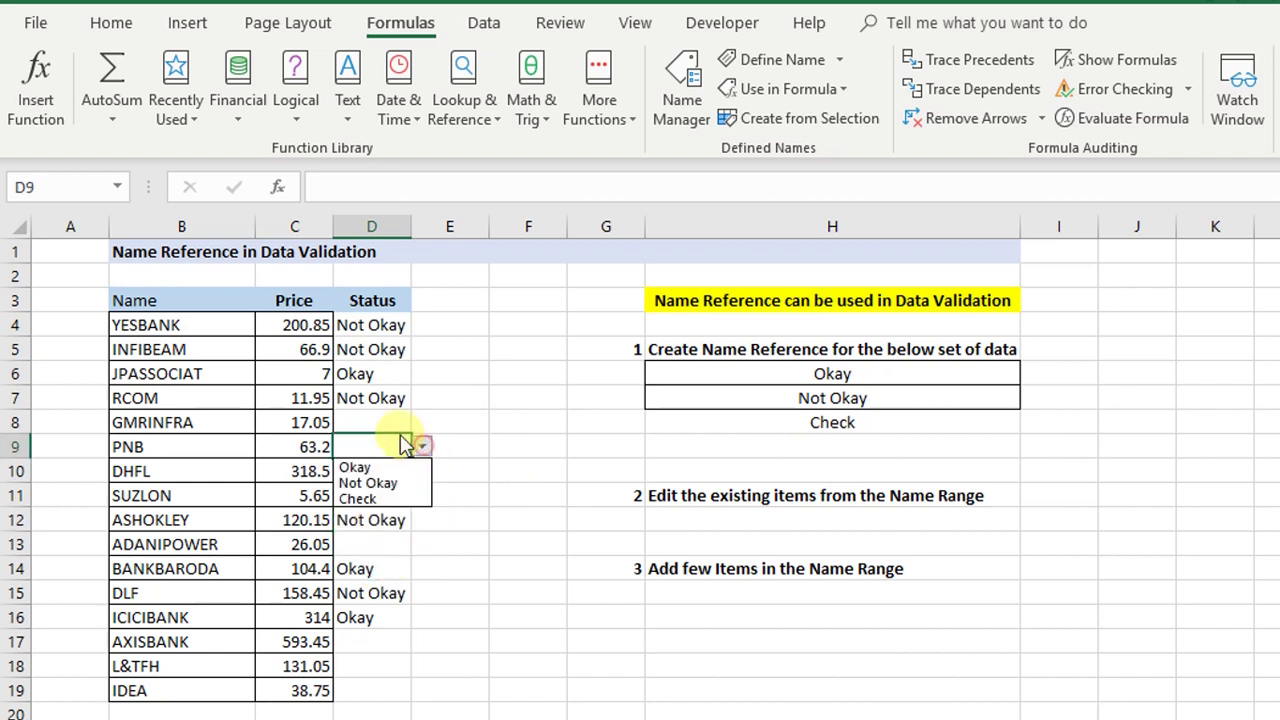
pyautogui.click(422, 448)
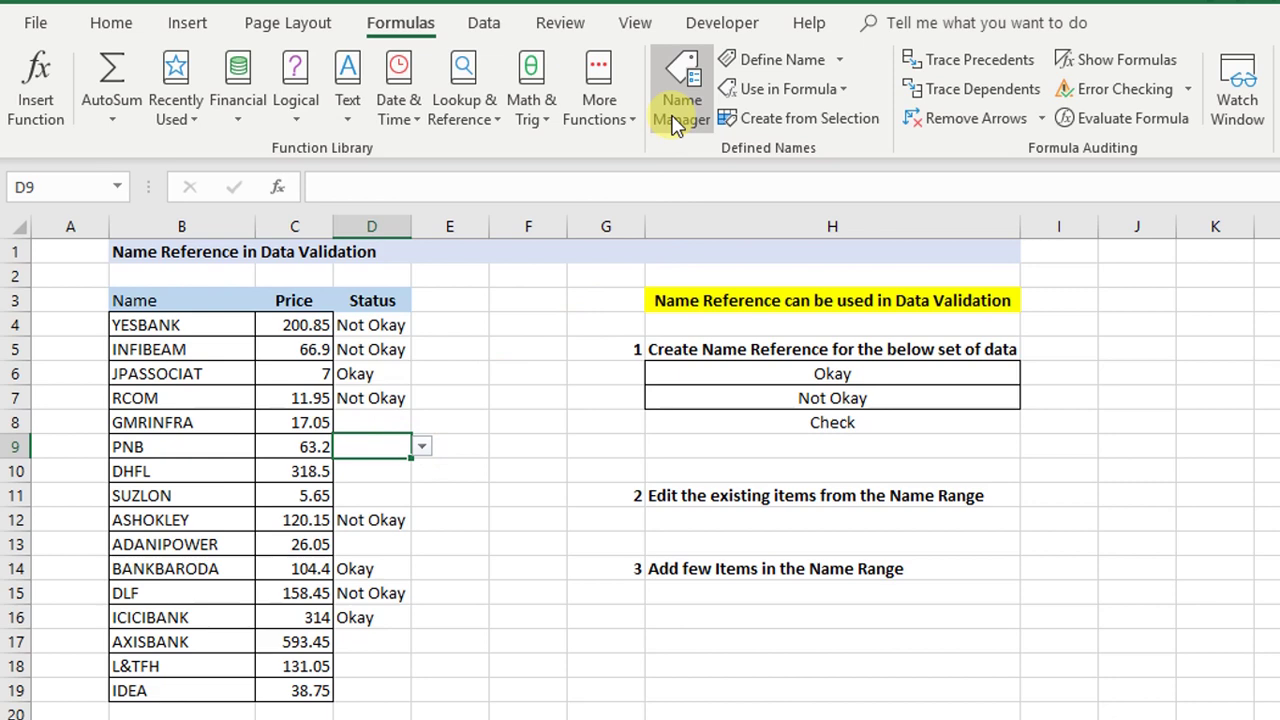
# Step: Replace D9's validation source =List_Name with the fixed list okay,not okay,check
pyautogui.click(485, 24)
pyautogui.click(1029, 116)
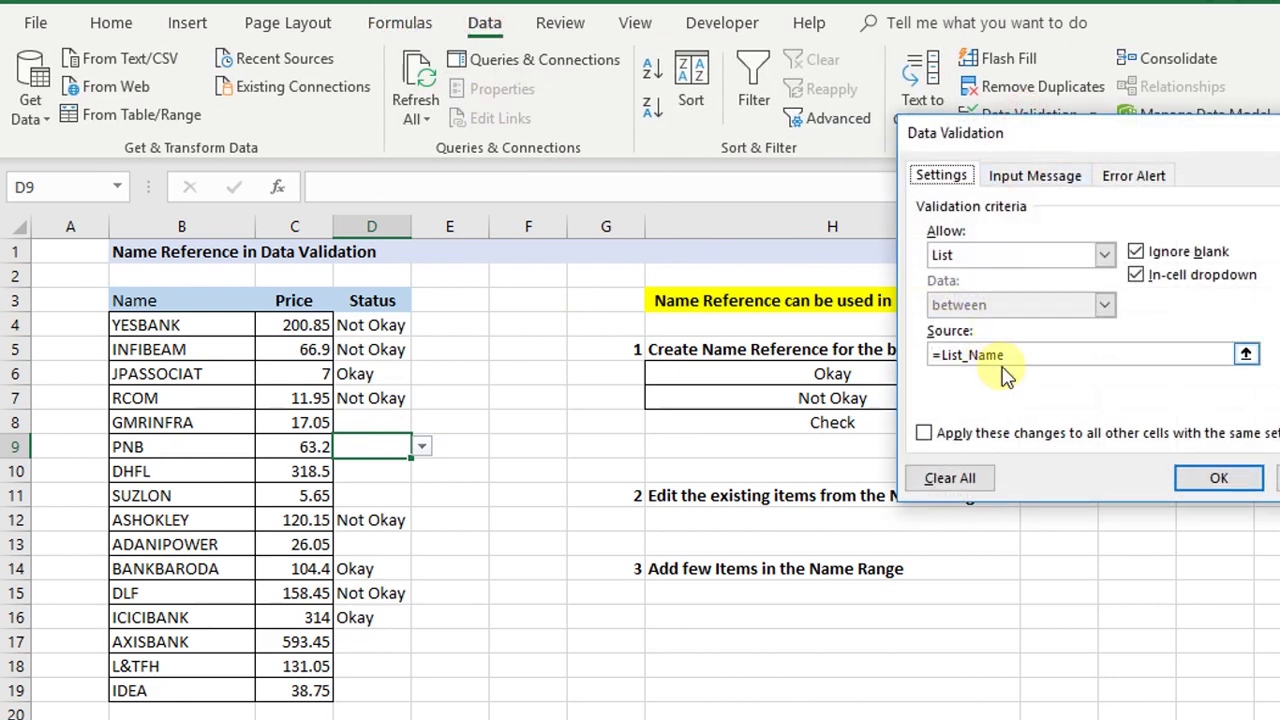
pyautogui.moveTo(1010, 356); pyautogui.dragTo(908, 357)
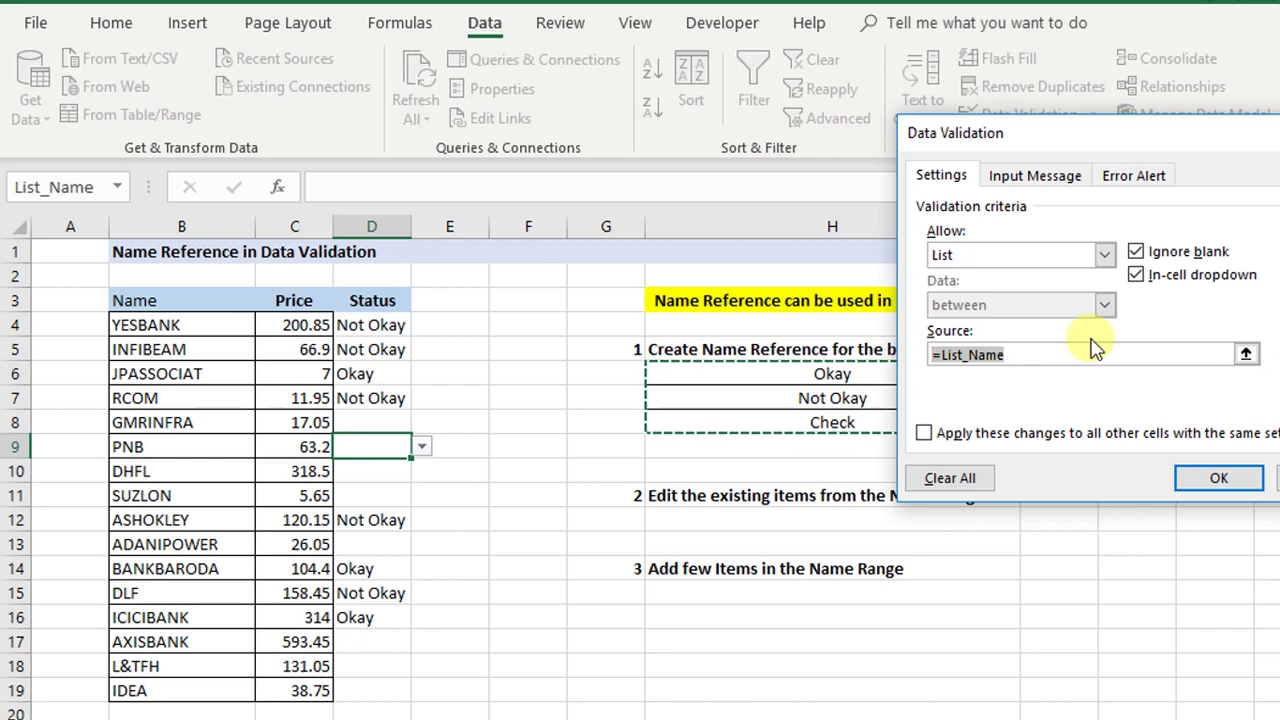
pyautogui.write('okay,not okay,')
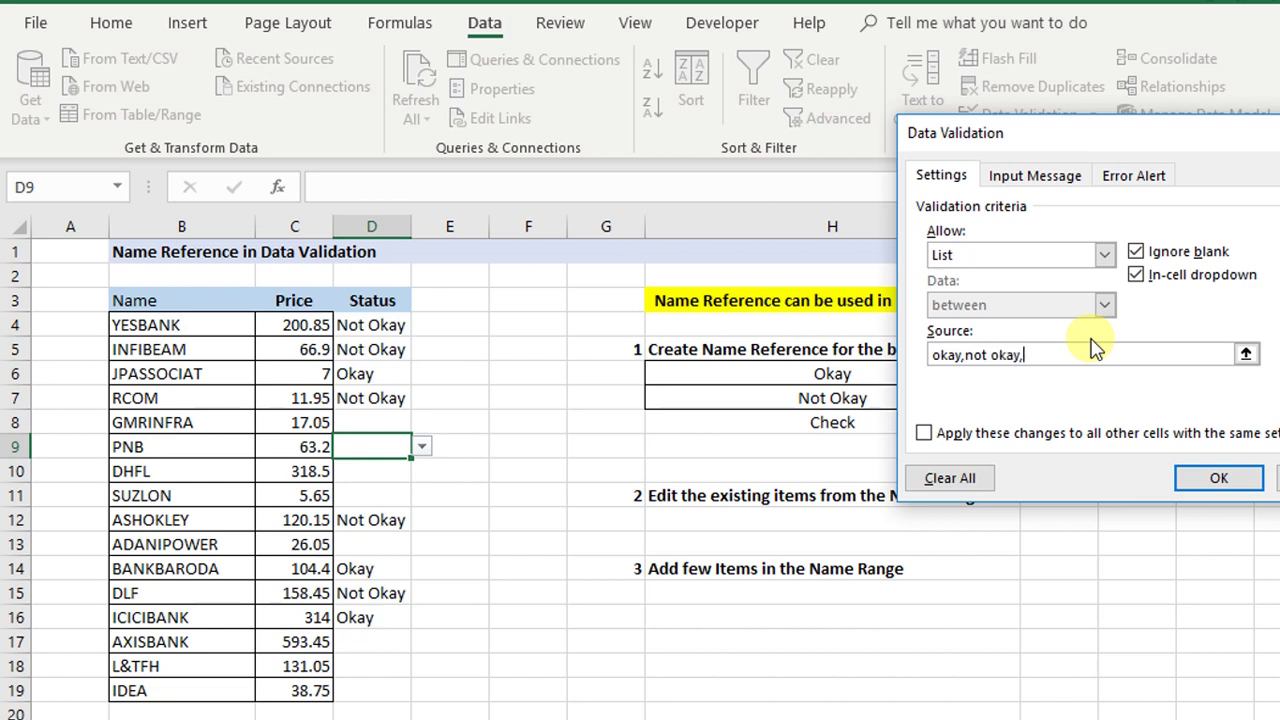
pyautogui.press('Left')
pyautogui.press('Left')
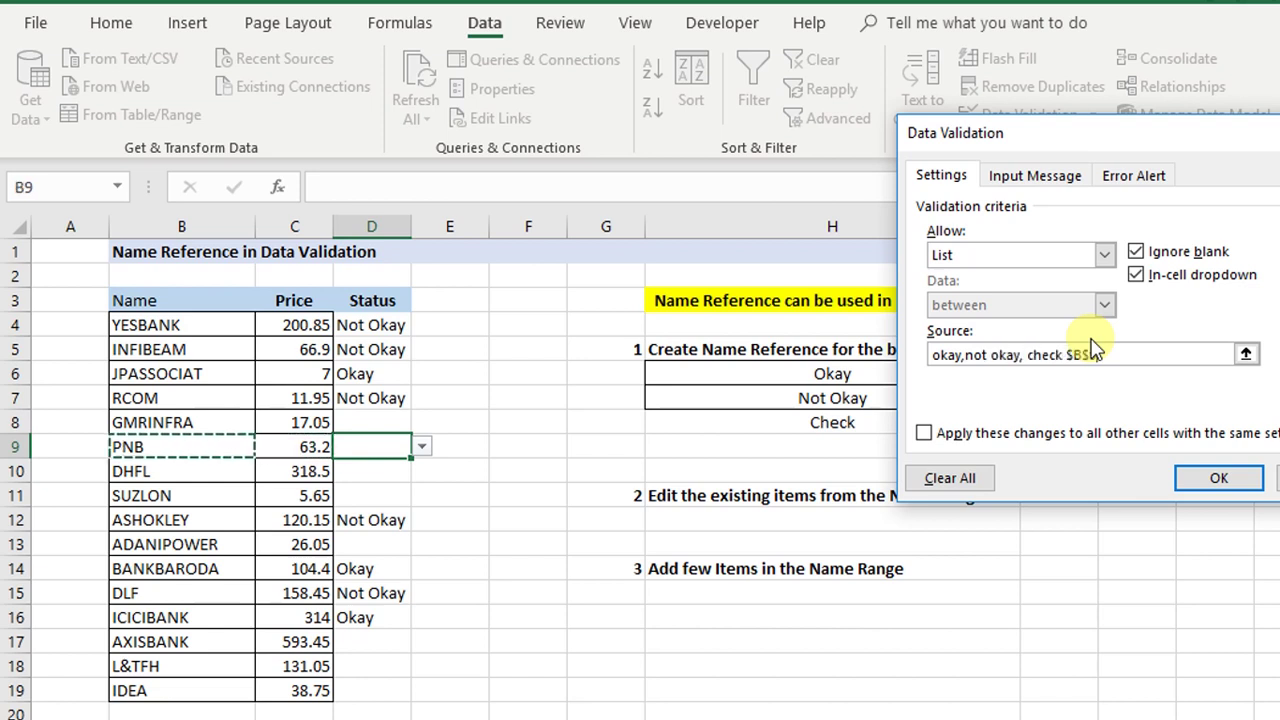
pyautogui.press('BackSpace')
pyautogui.press('BackSpace')
pyautogui.press('BackSpace')
pyautogui.press('BackSpace')
pyautogui.click(1193, 477)
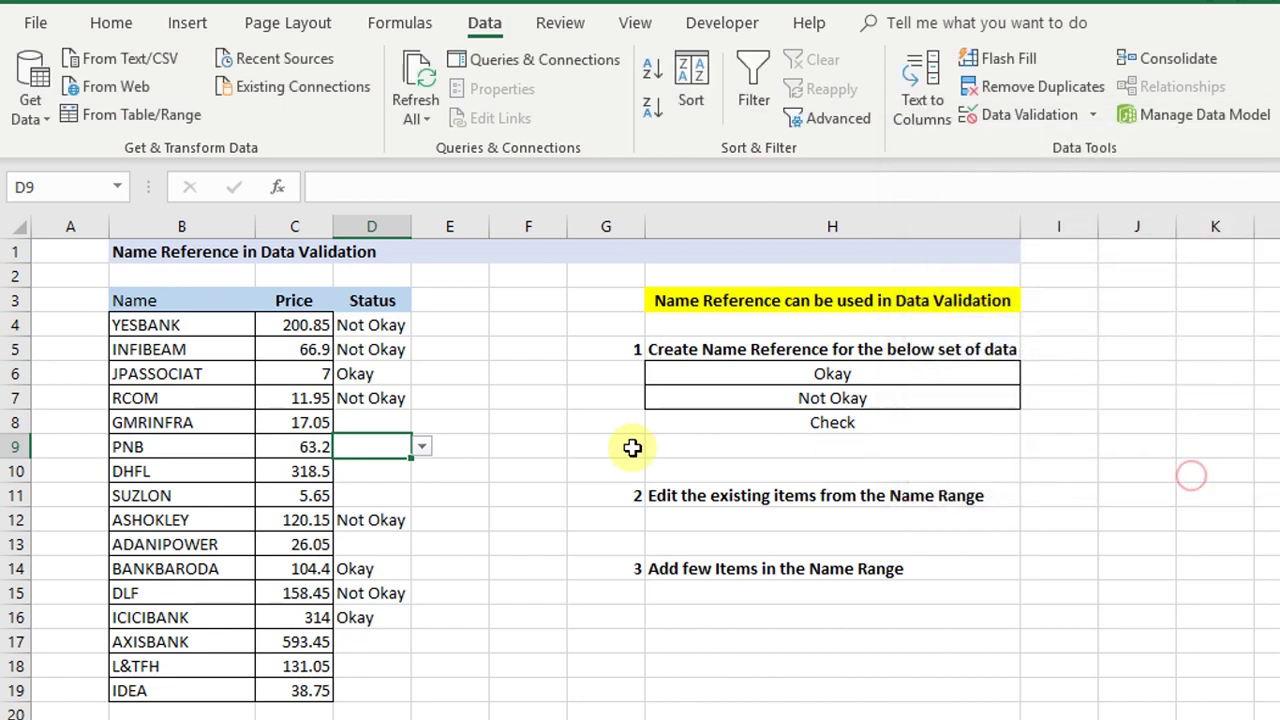
# Step: Check D9's new lowercase choices, then reselect the Okay, Not Okay, Check range H6:H8
pyautogui.click(437, 445)
pyautogui.click(402, 446)
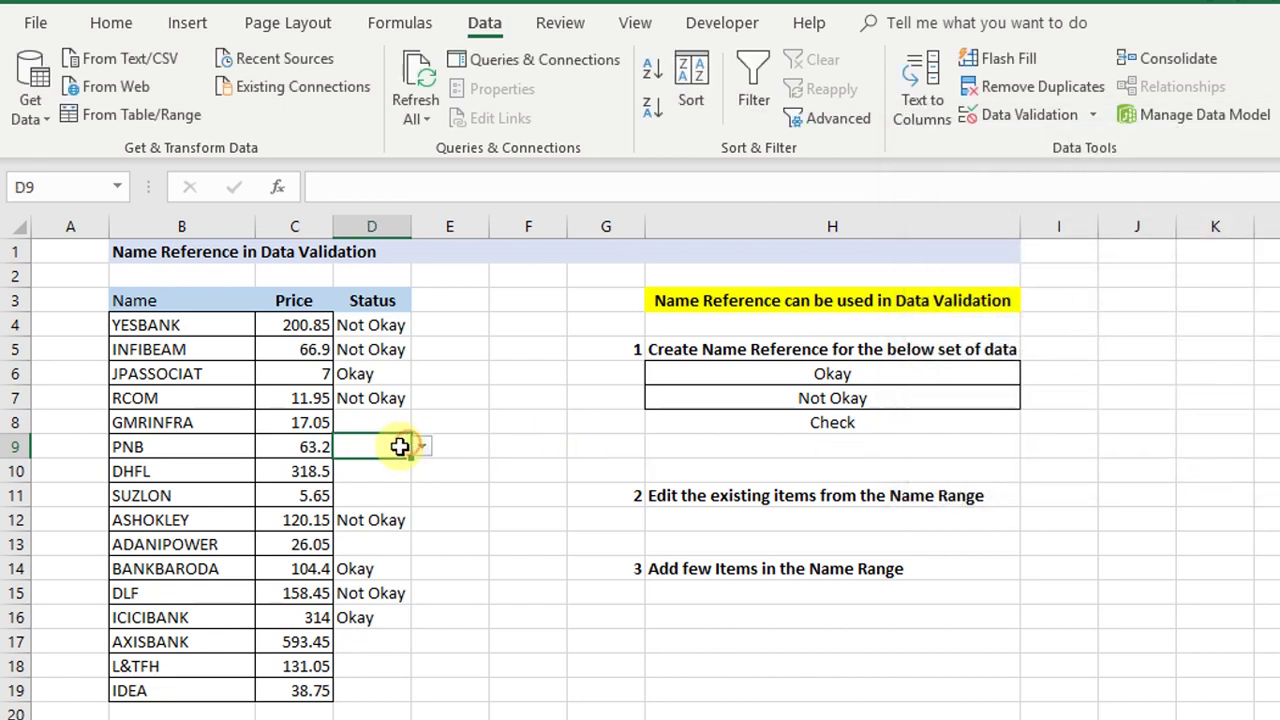
pyautogui.click(422, 447)
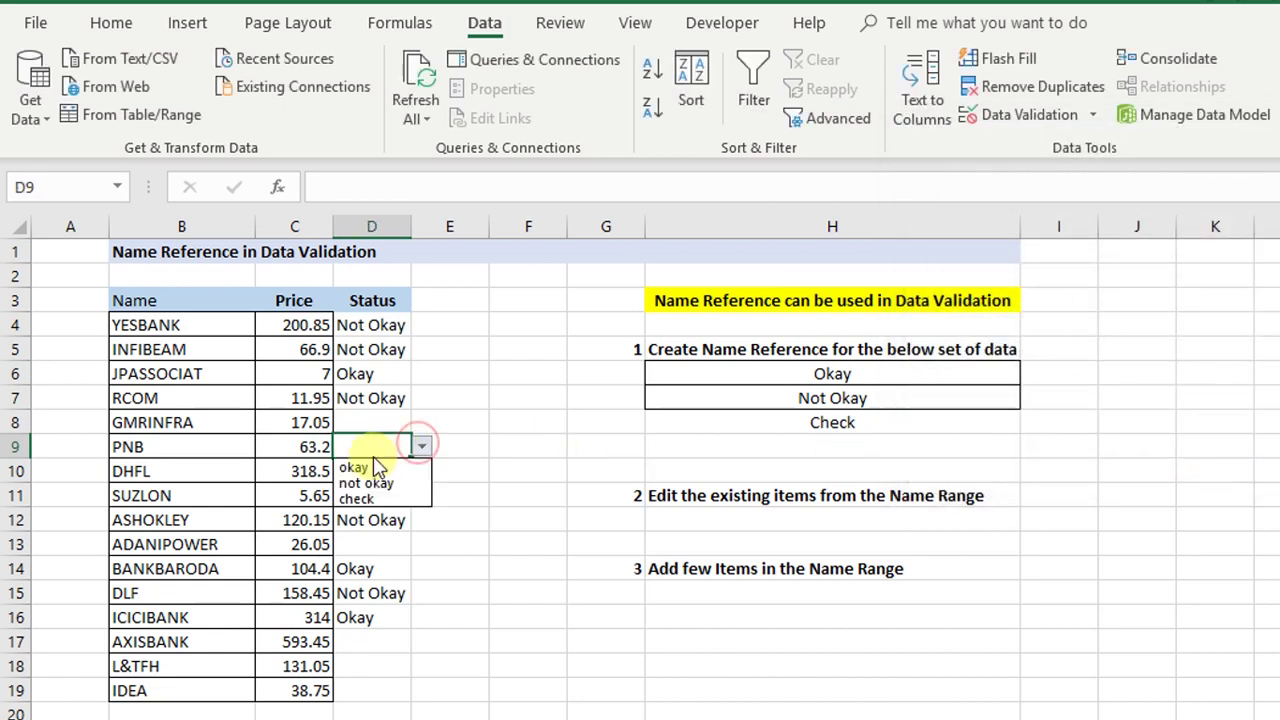
pyautogui.click(845, 375)
pyautogui.moveTo(818, 366); pyautogui.dragTo(806, 422)
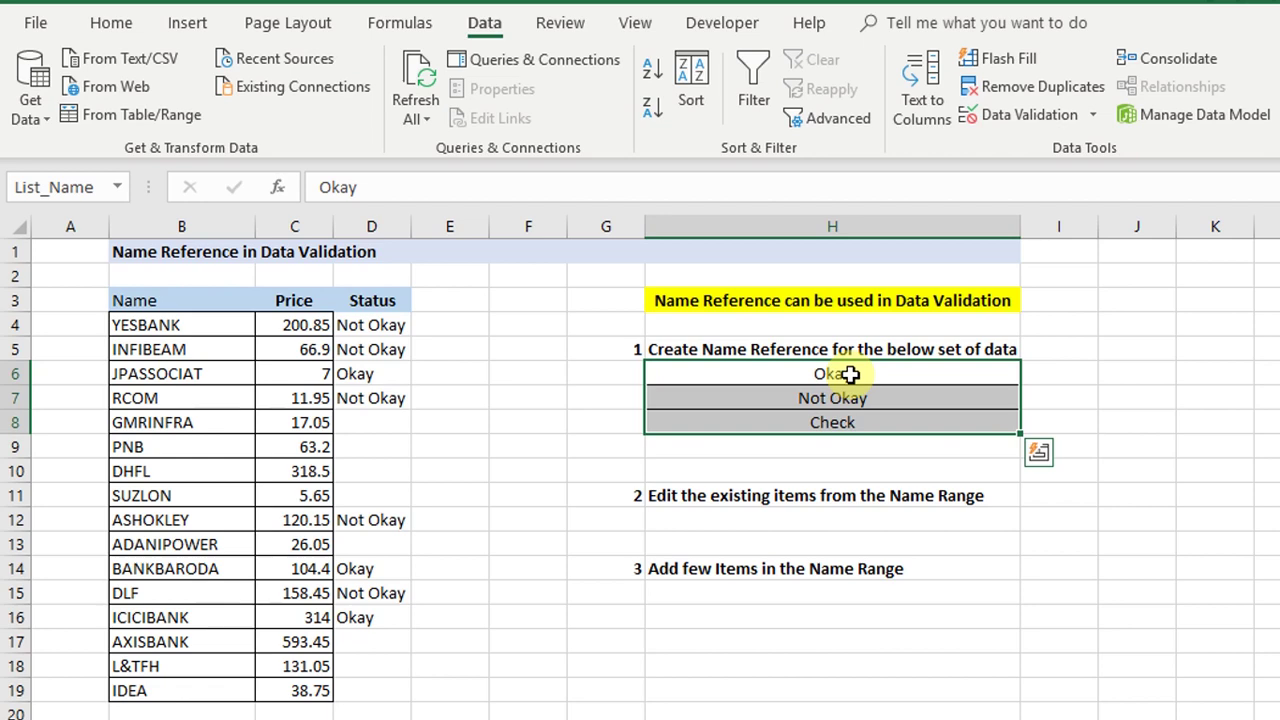
pyautogui.moveTo(849, 374); pyautogui.dragTo(845, 422)
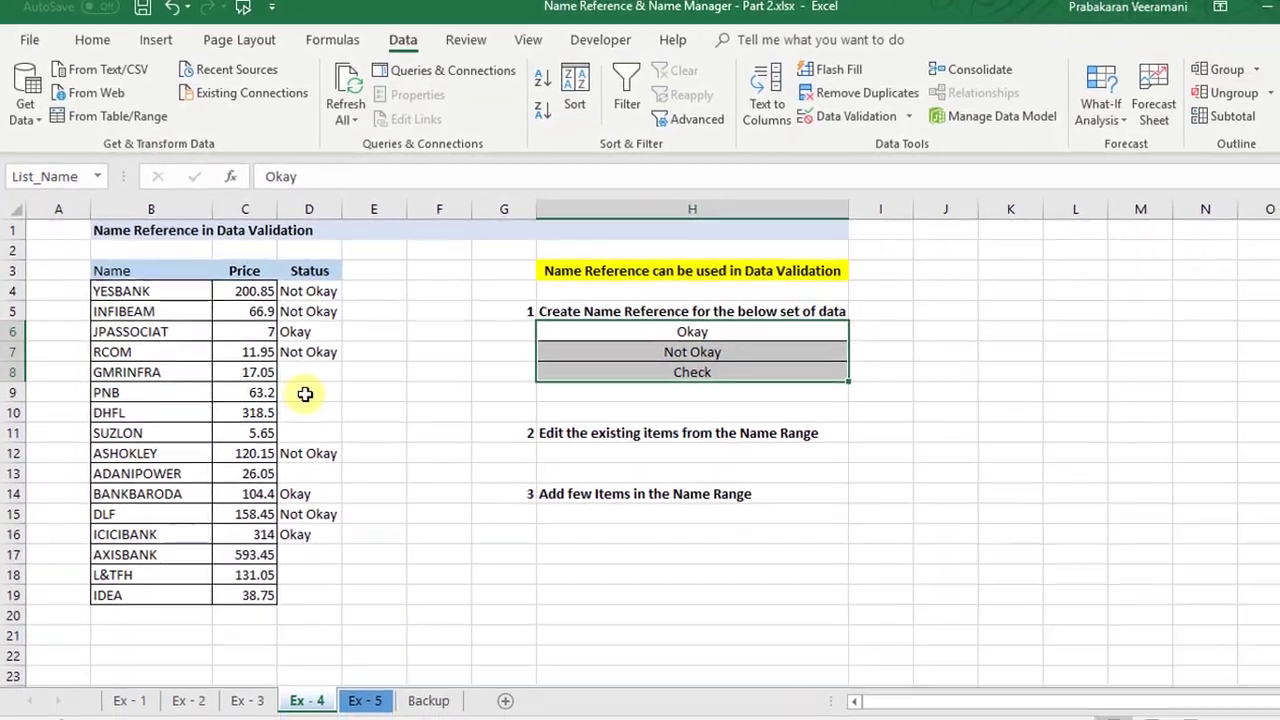
# Step: Review H6:H8, now named List_Check, and the instructions, then move to the Ex - 5 sheet
pyautogui.click(339, 421)
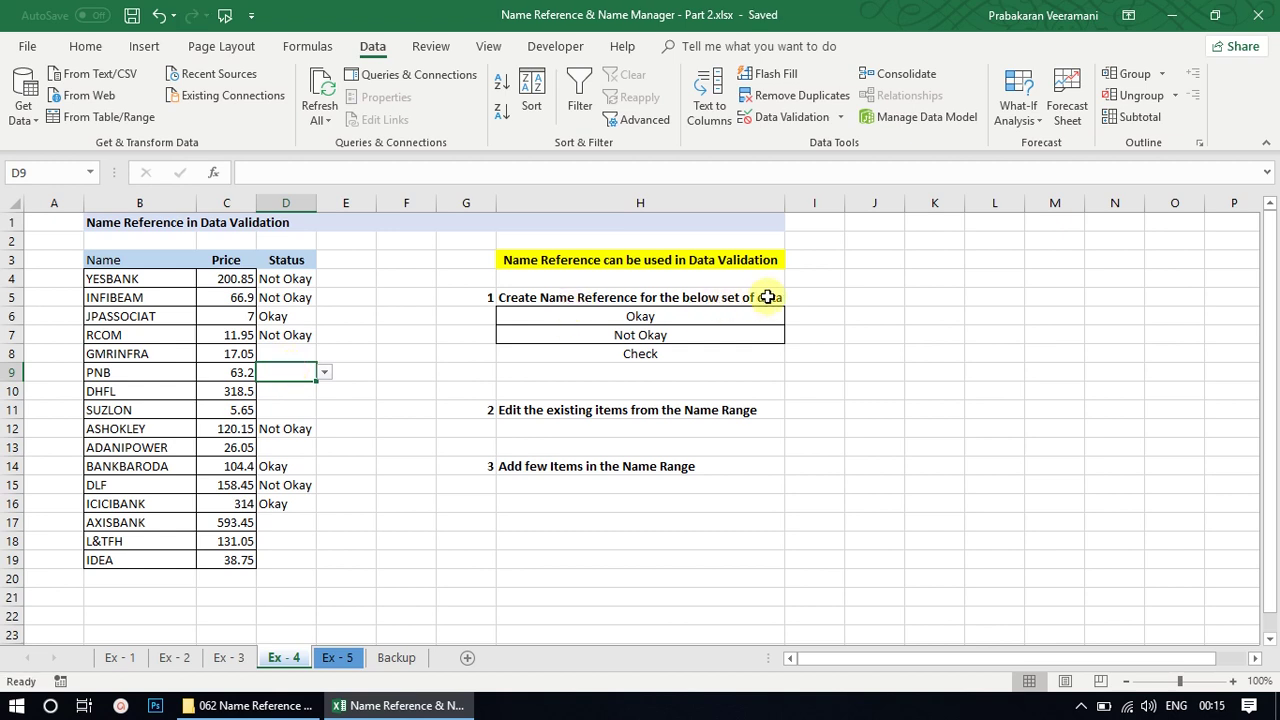
pyautogui.moveTo(766, 295); pyautogui.dragTo(478, 470)
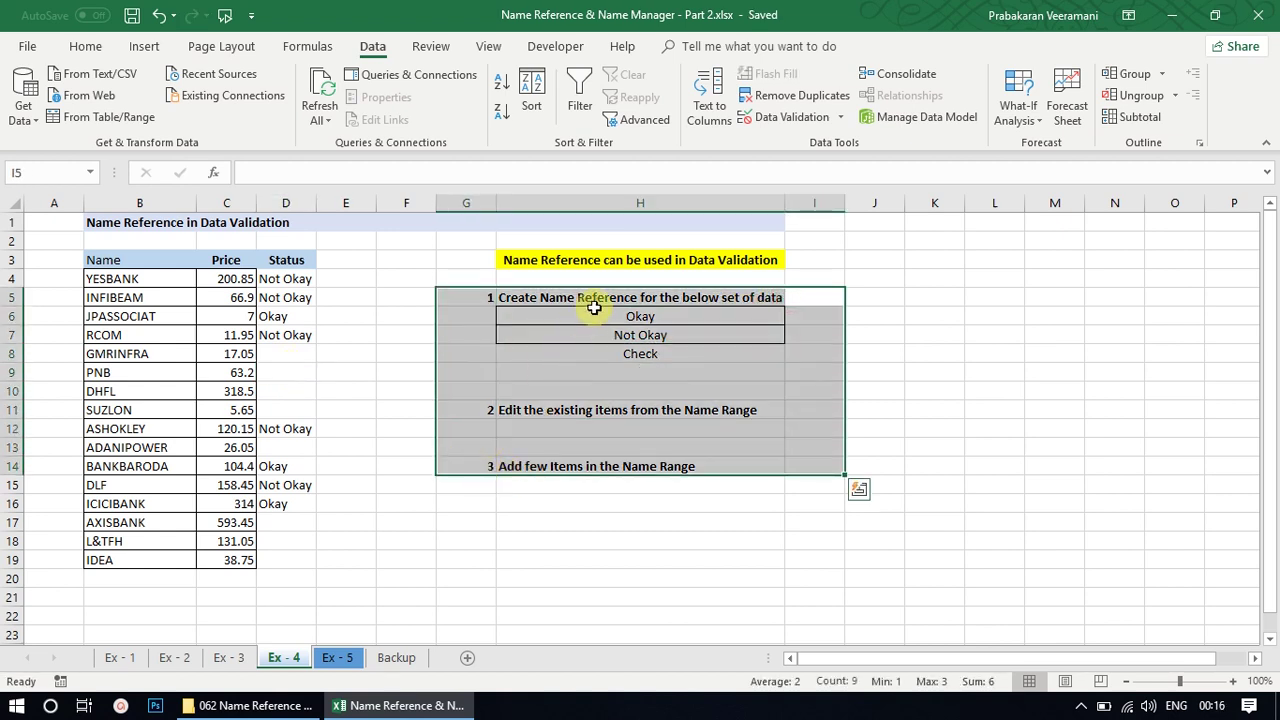
pyautogui.moveTo(598, 314); pyautogui.dragTo(586, 356)
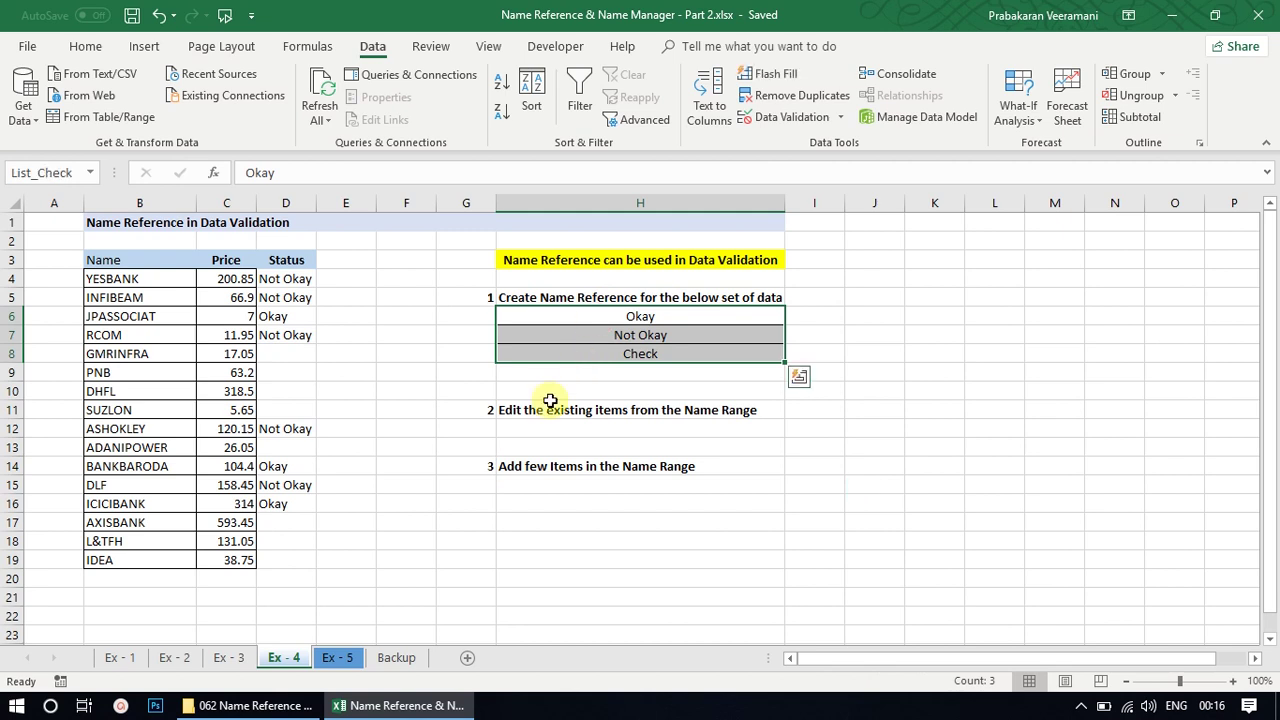
pyautogui.moveTo(519, 408); pyautogui.dragTo(698, 470)
pyautogui.click(546, 354)
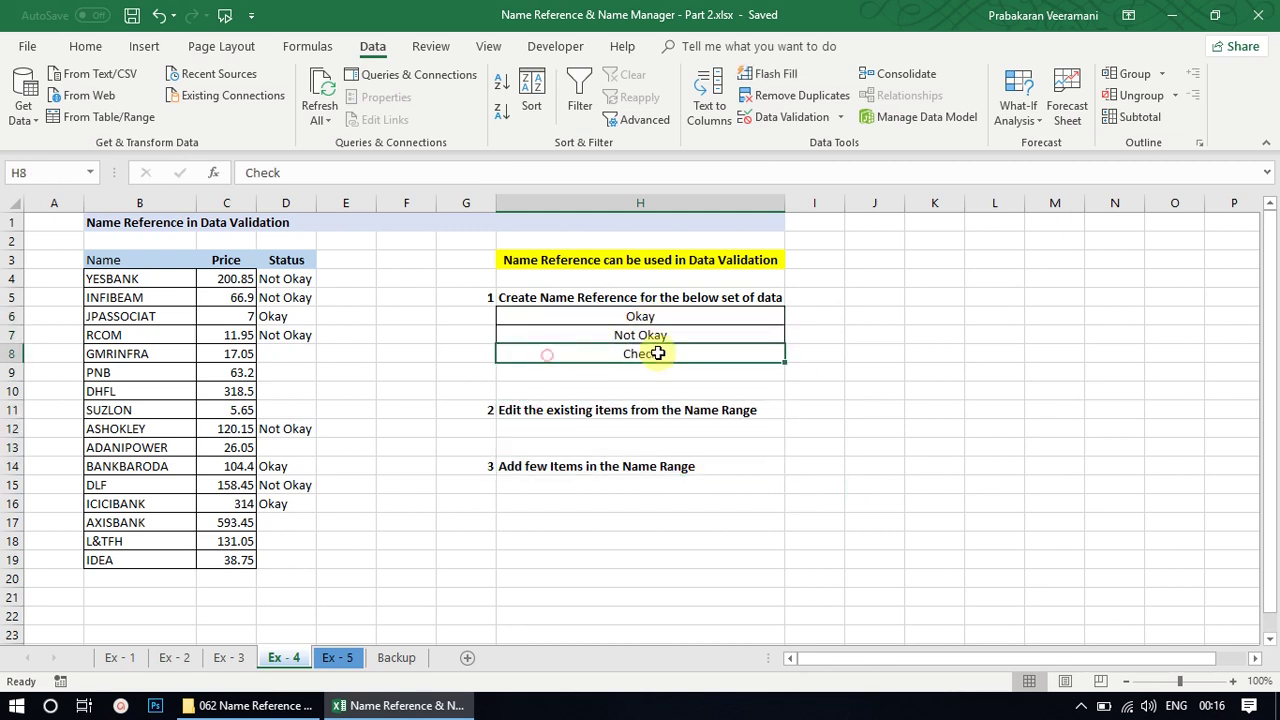
pyautogui.moveTo(640, 316); pyautogui.dragTo(640, 355)
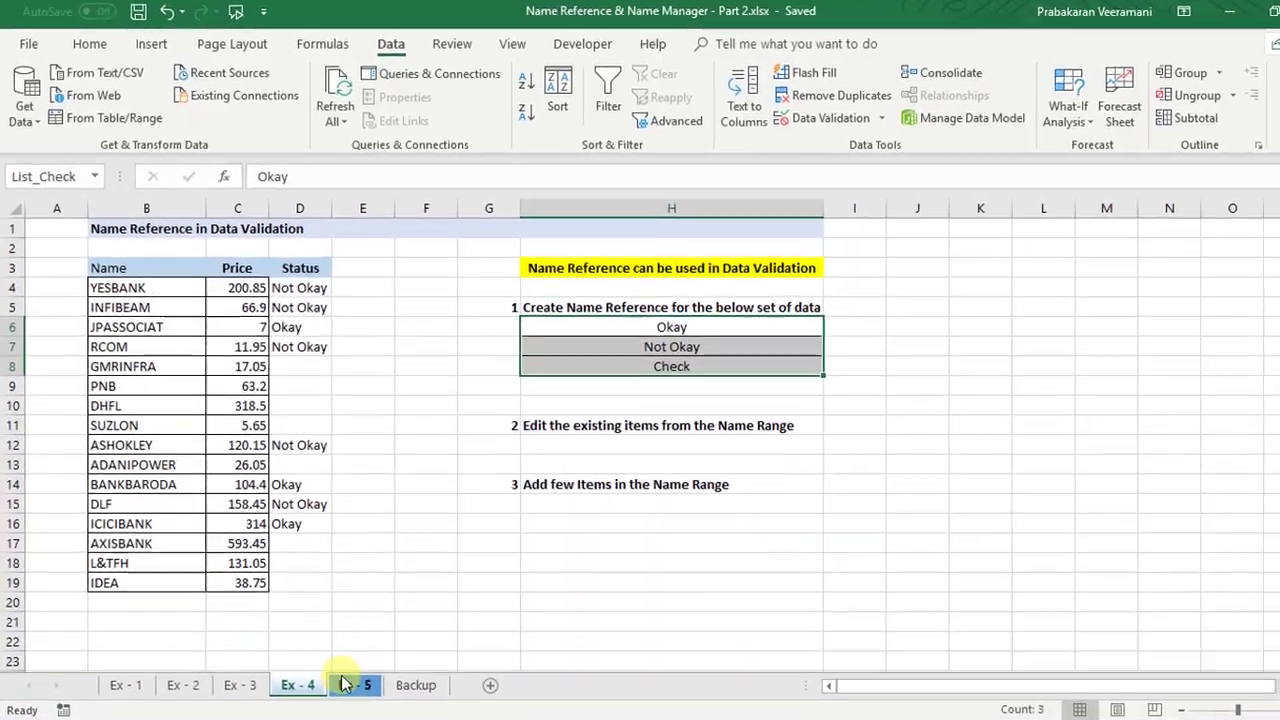
pyautogui.click(345, 684)
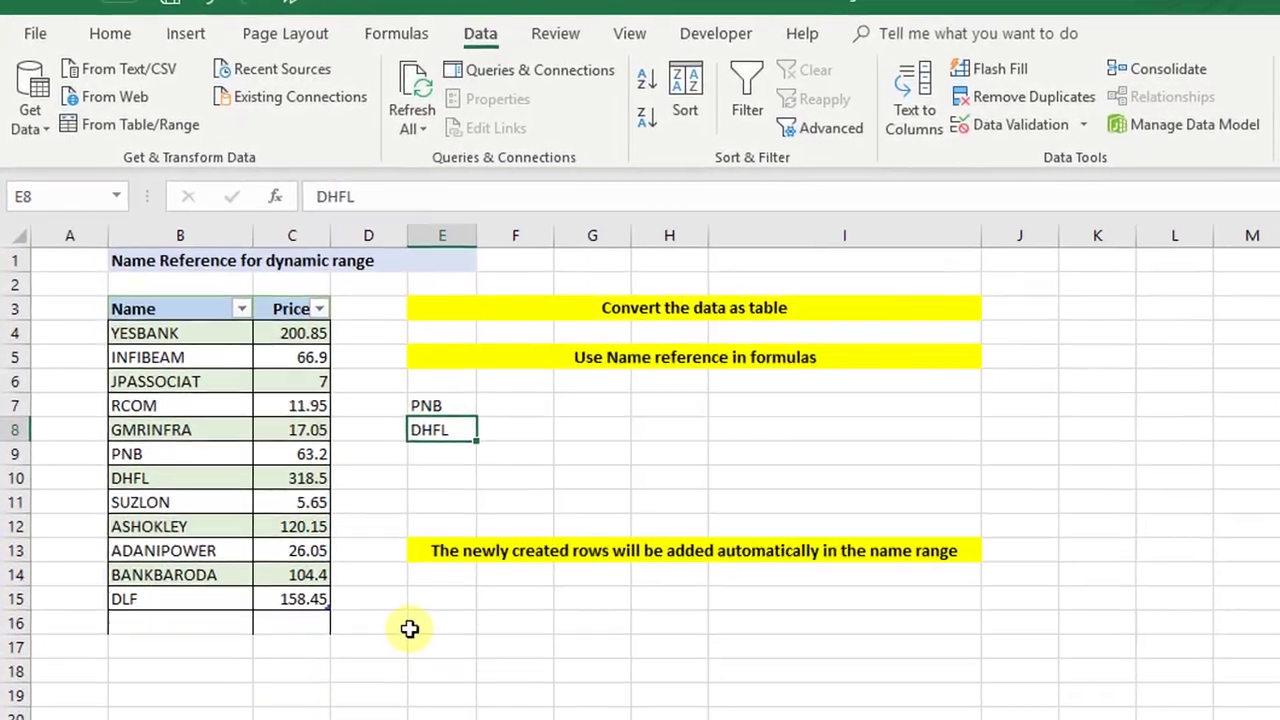
pyautogui.click(411, 626)
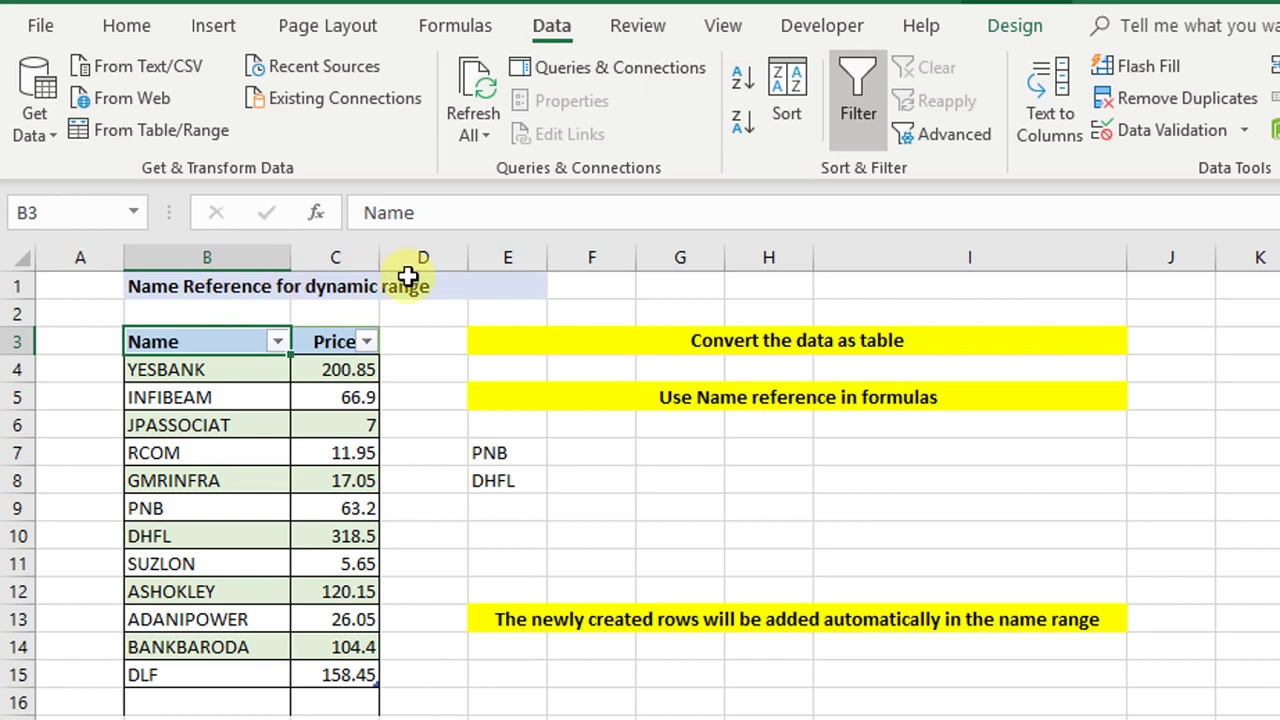
pyautogui.moveTo(524, 287); pyautogui.dragTo(178, 272)
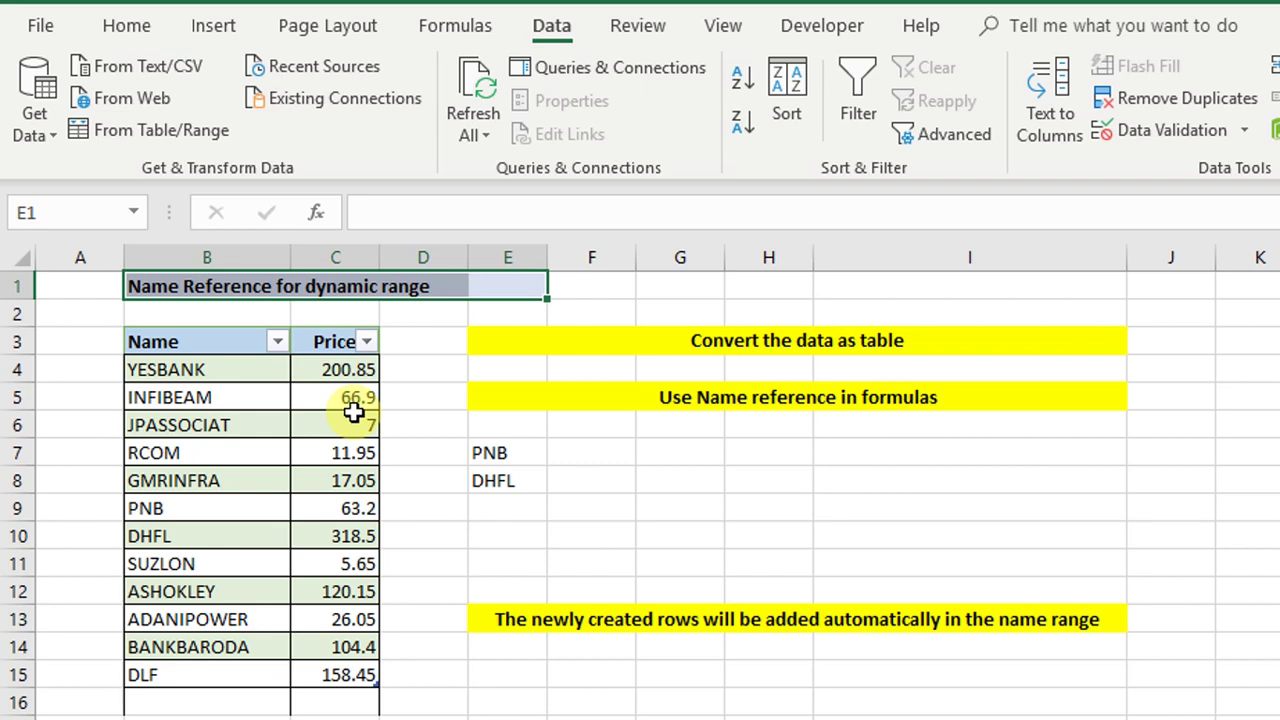
pyautogui.click(430, 514)
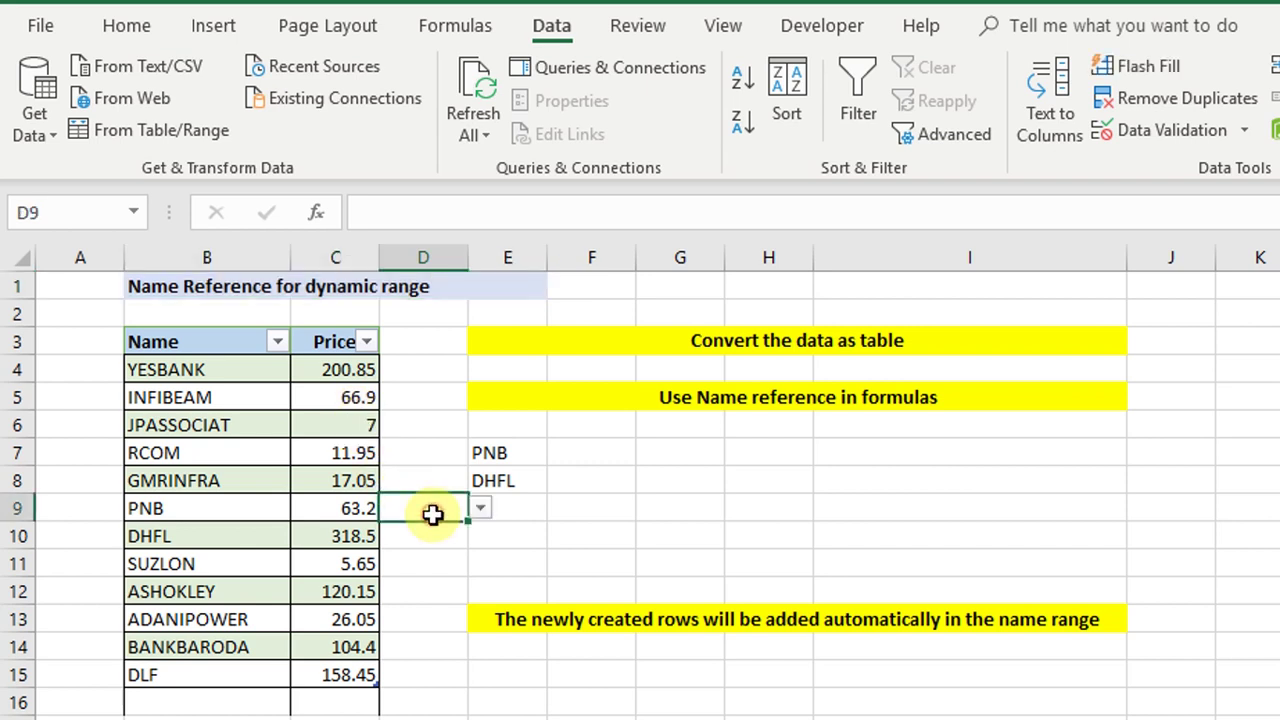
pyautogui.click(490, 452)
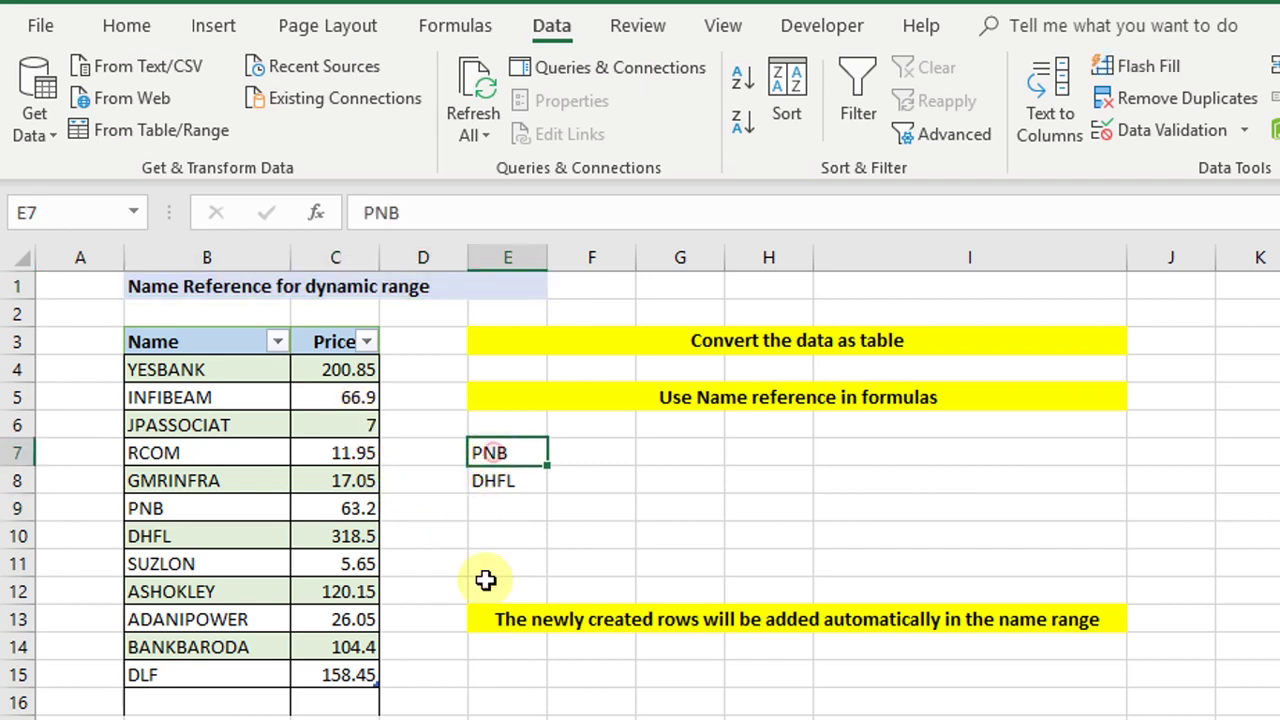
pyautogui.click(505, 480)
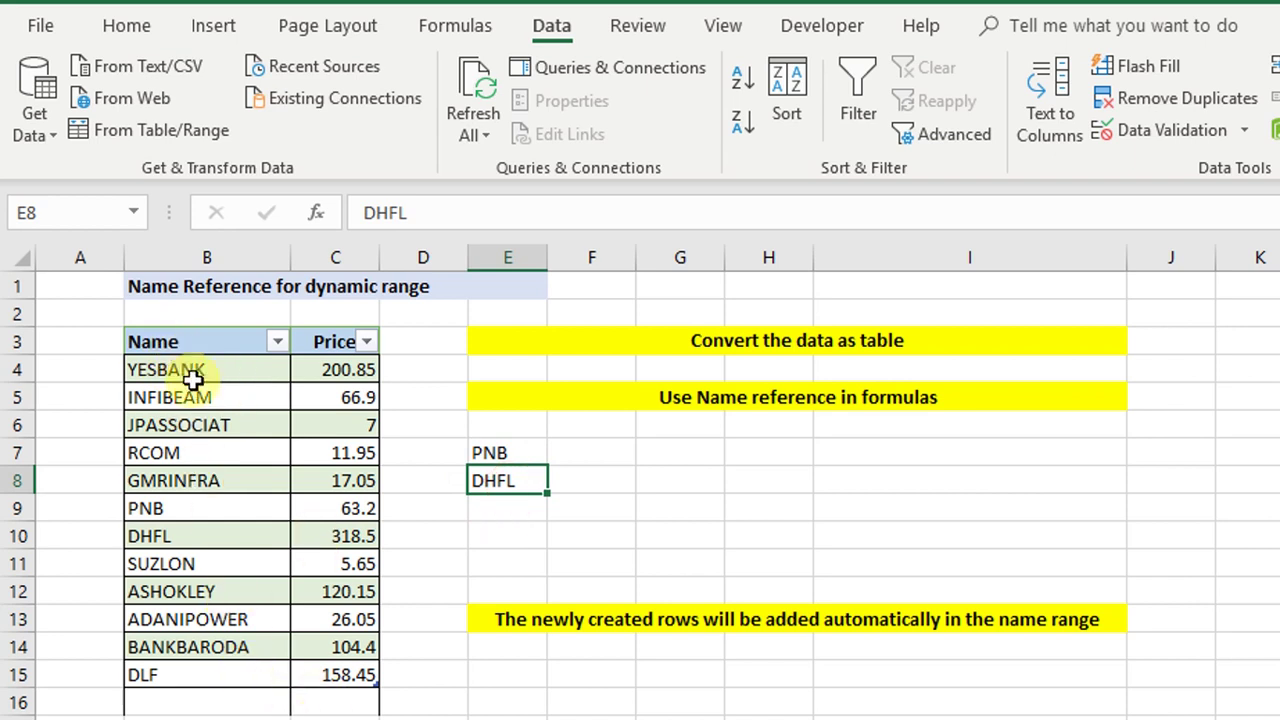
pyautogui.click(534, 454)
pyautogui.click(580, 454)
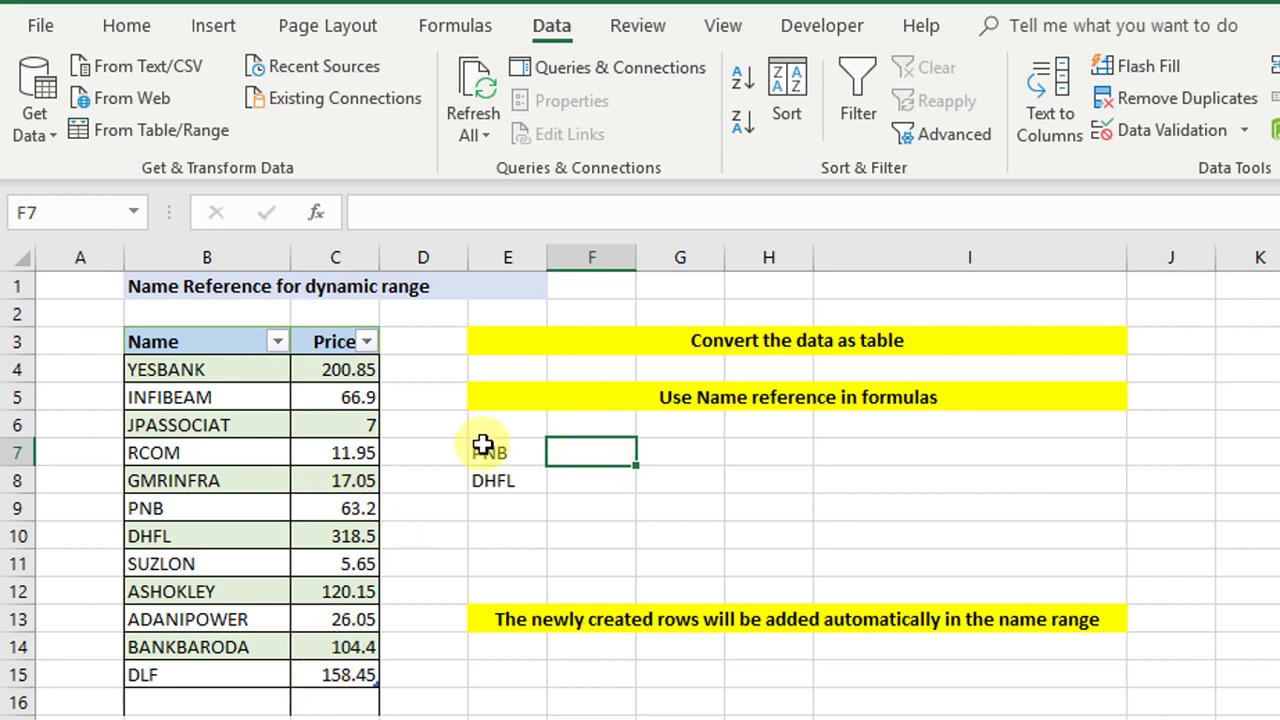
pyautogui.moveTo(497, 446); pyautogui.dragTo(573, 480)
pyautogui.hotkey('ctrl', 'v')
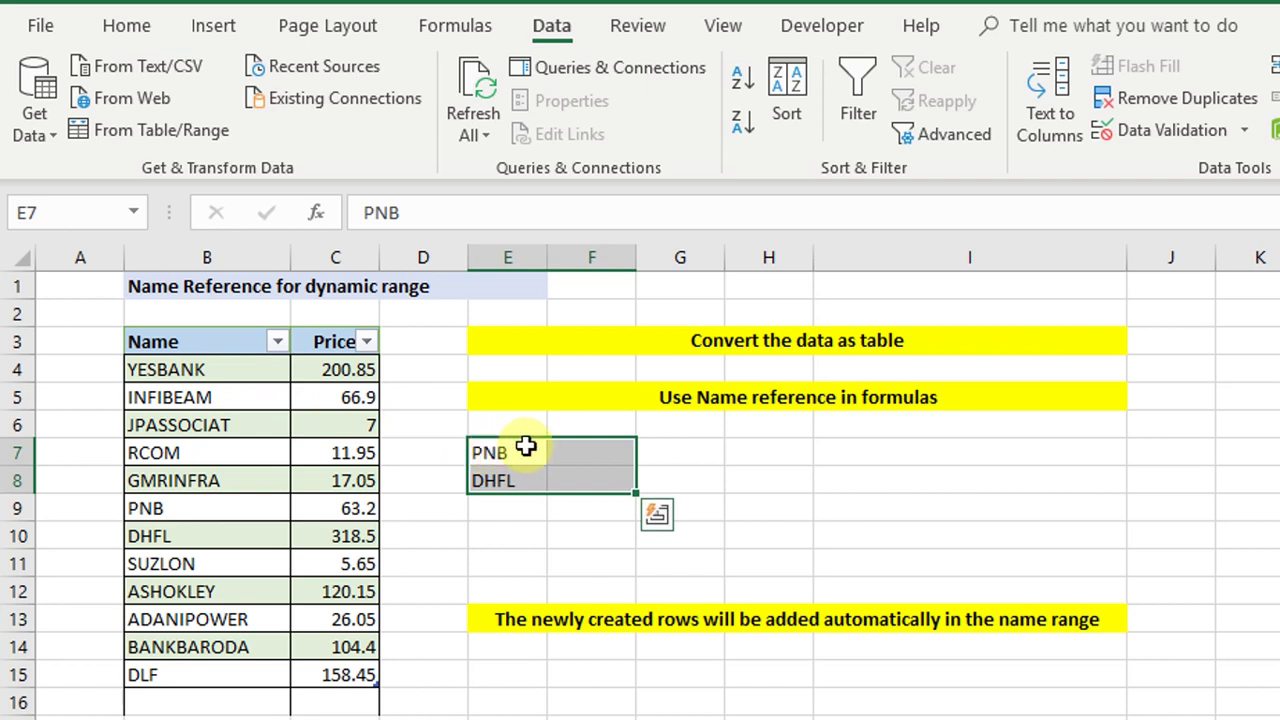
pyautogui.click(951, 333)
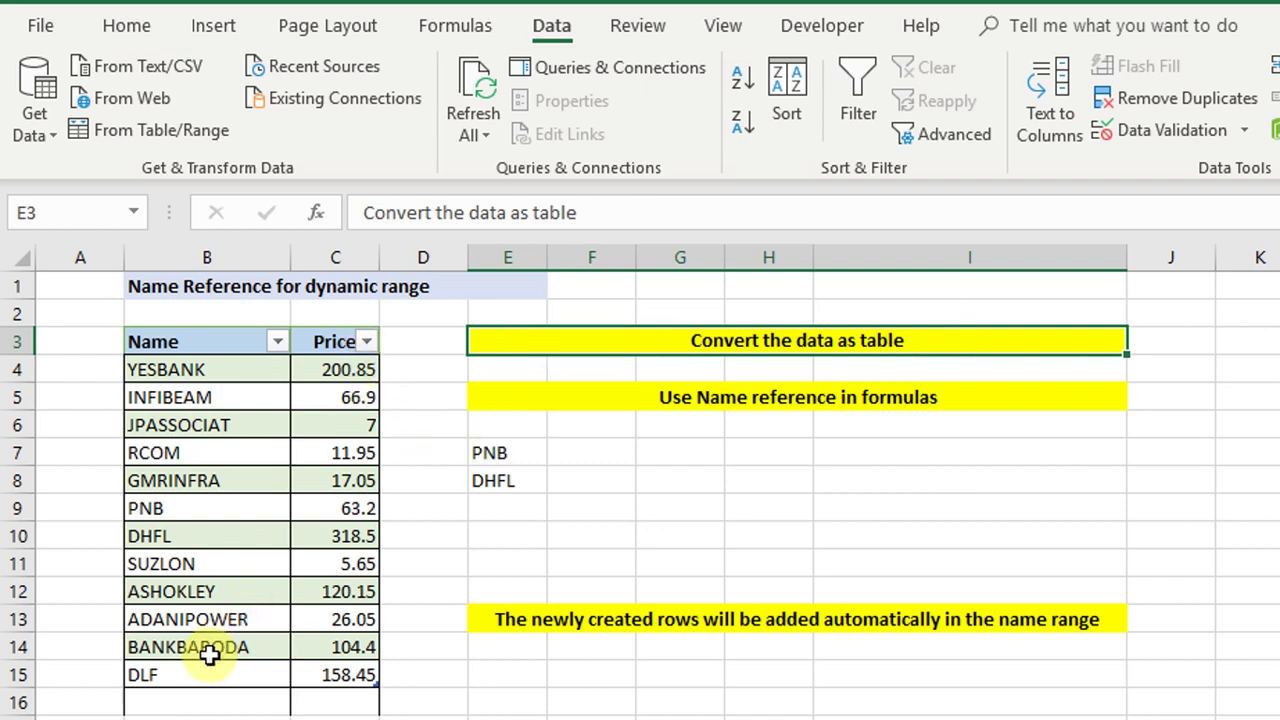
pyautogui.moveTo(494, 457); pyautogui.dragTo(600, 478)
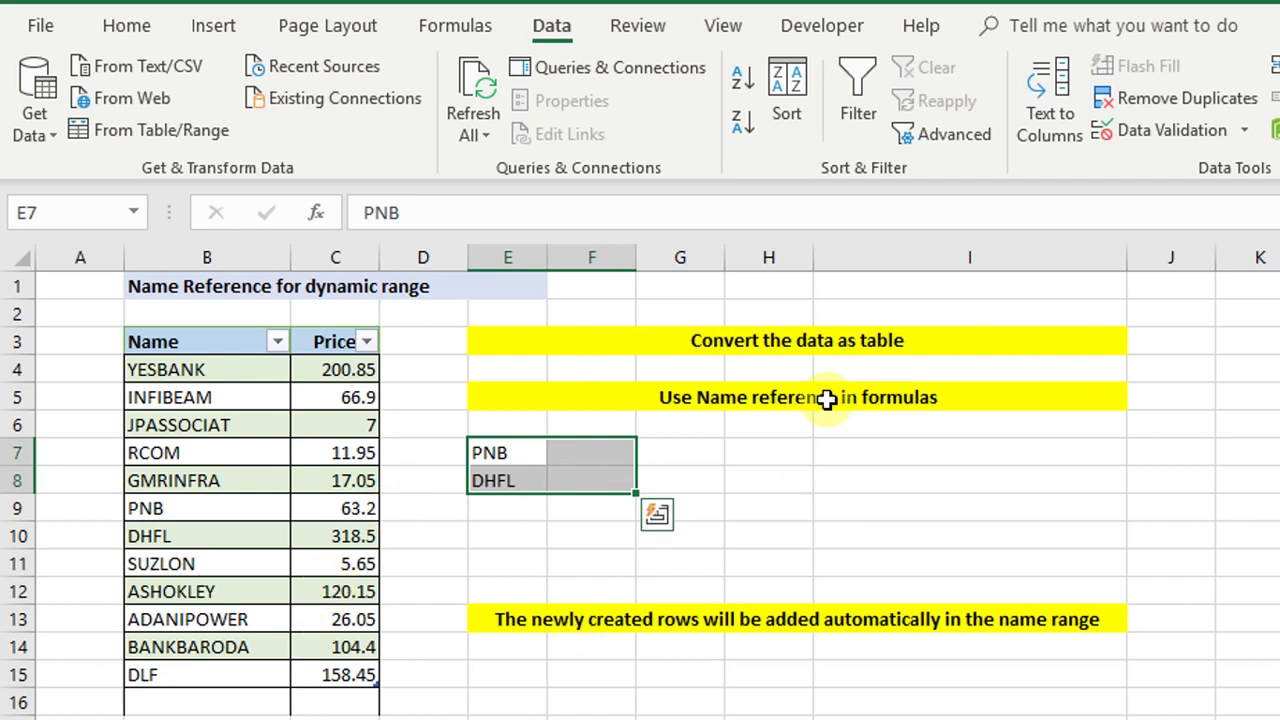
pyautogui.click(1035, 342)
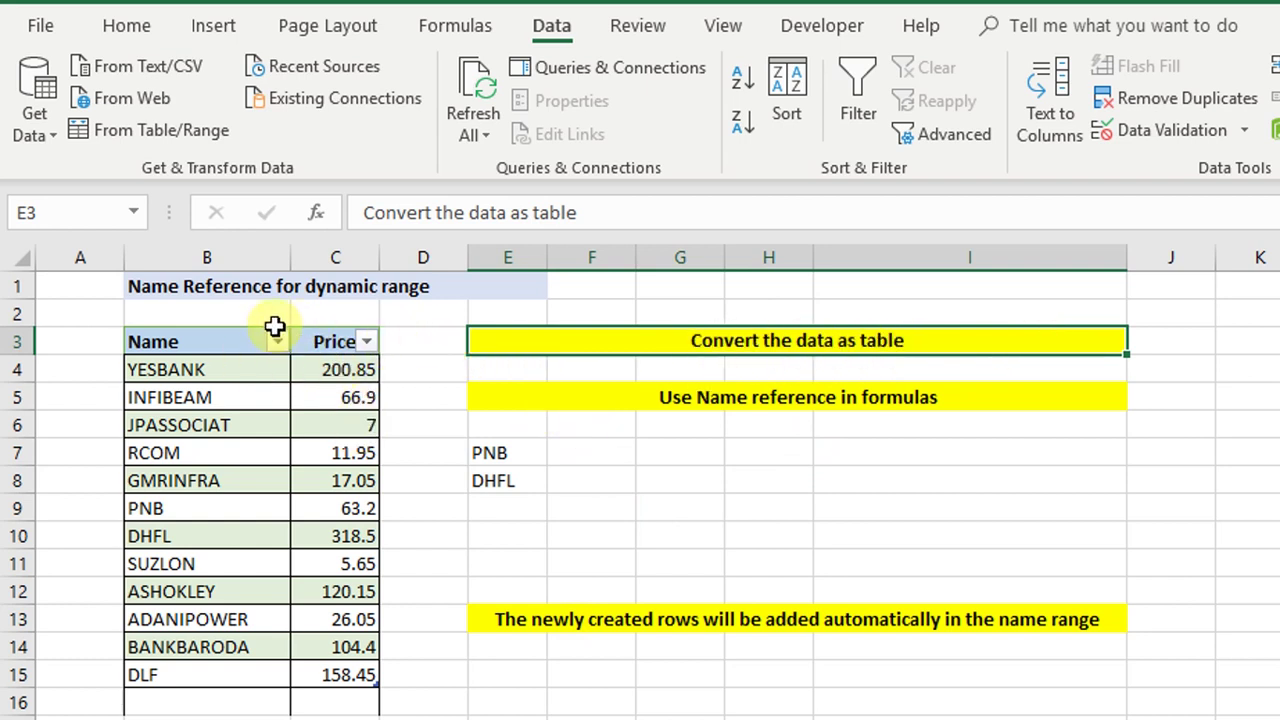
pyautogui.moveTo(196, 341); pyautogui.dragTo(334, 686)
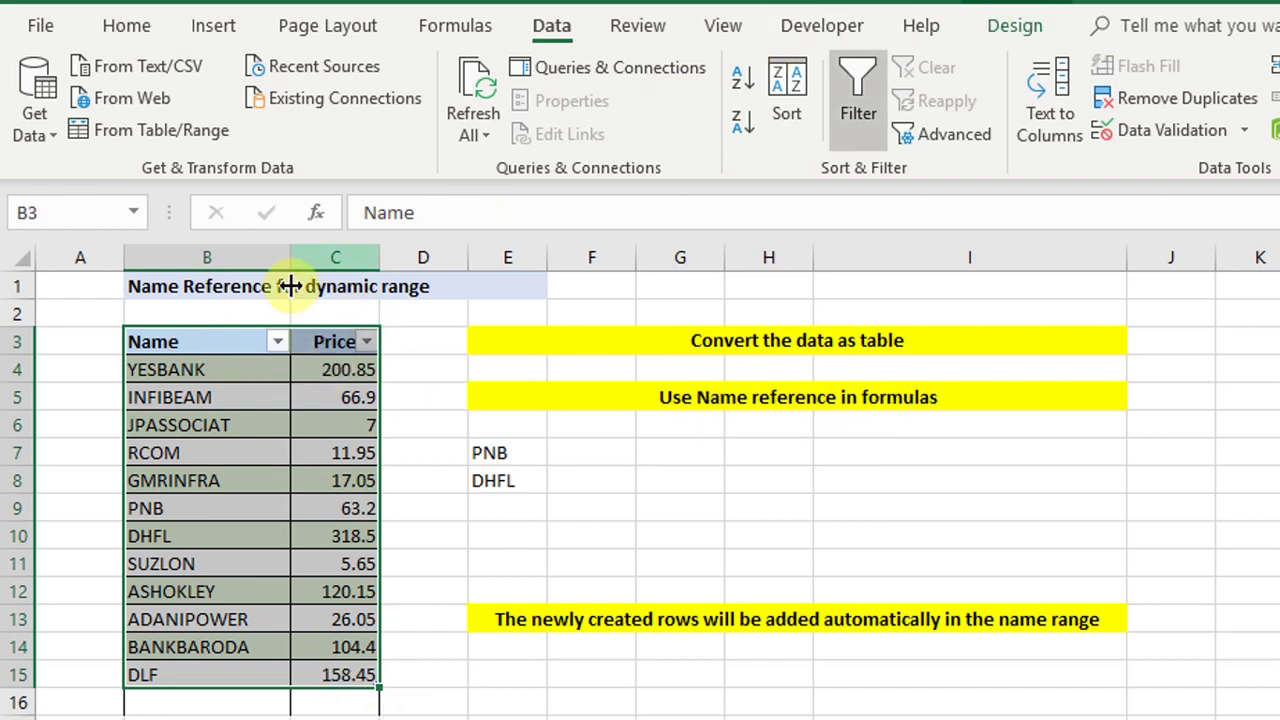
pyautogui.moveTo(193, 341); pyautogui.dragTo(374, 675)
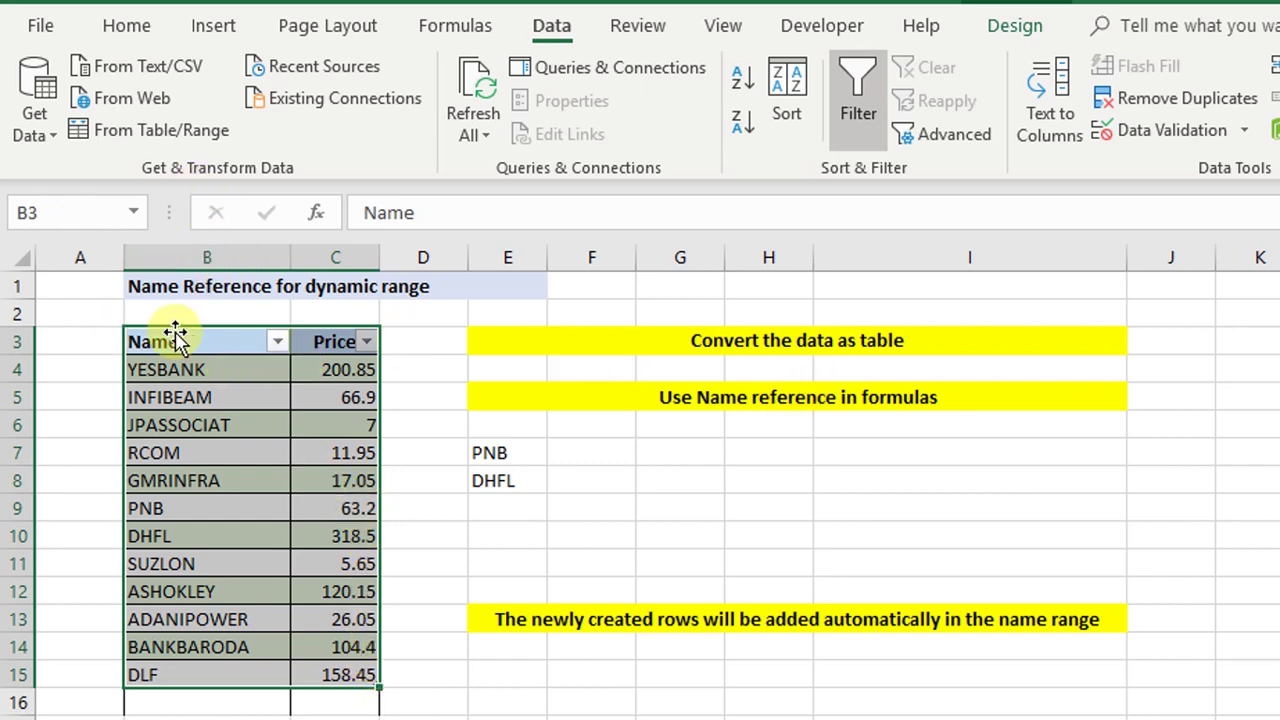
# Step: Convert the Name/Price table to a normal range and select B3:C15 through DLF
pyautogui.click(1036, 10)
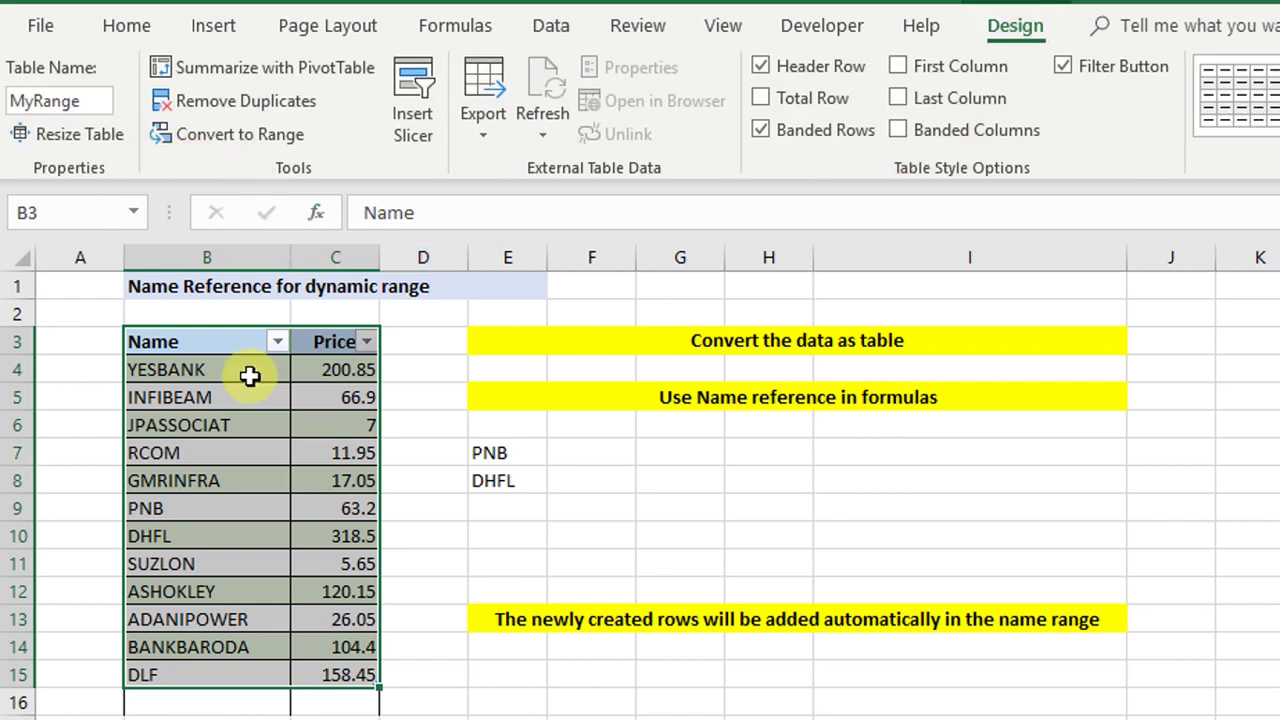
pyautogui.click(228, 144)
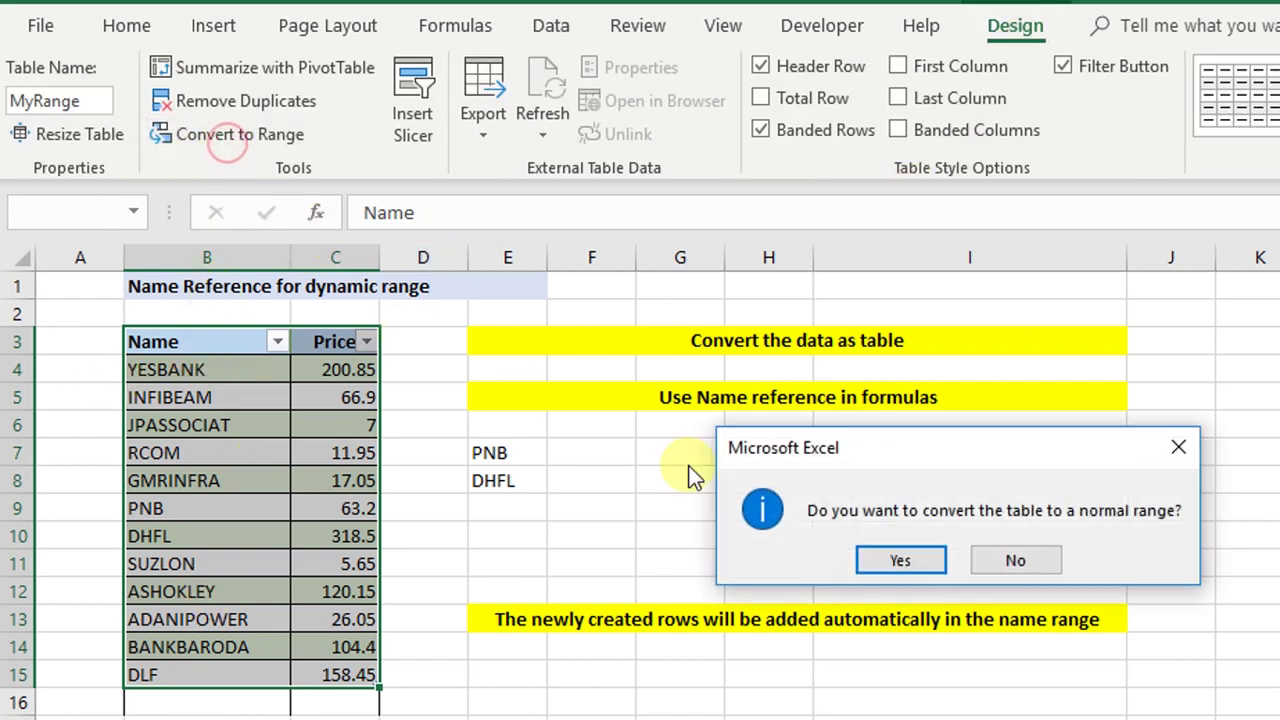
pyautogui.click(874, 564)
pyautogui.click(568, 480)
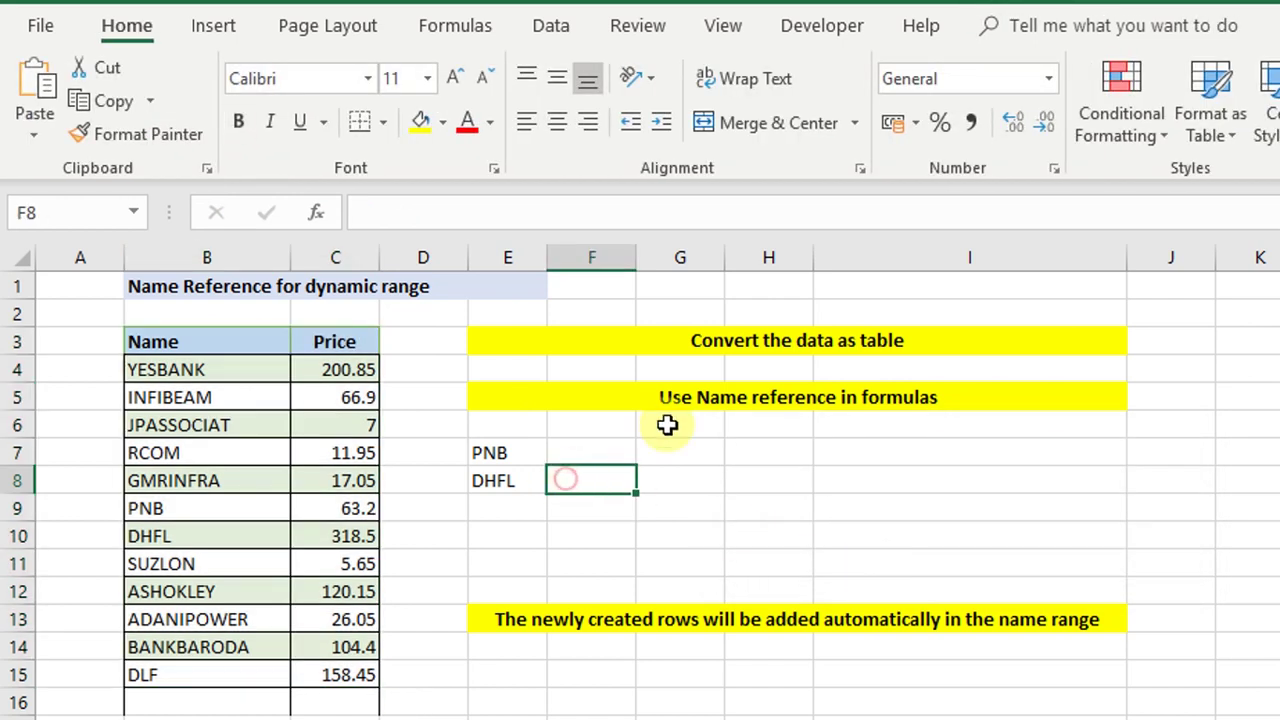
pyautogui.click(511, 349)
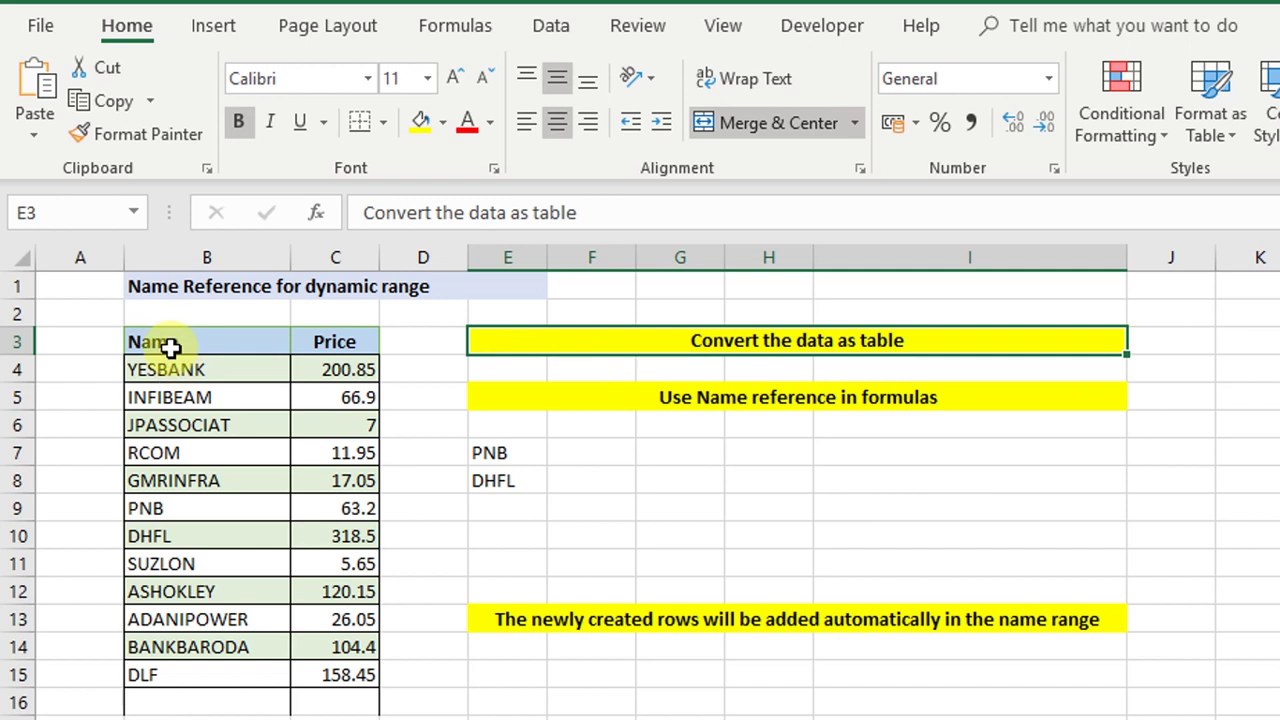
pyautogui.moveTo(169, 346); pyautogui.dragTo(325, 657)
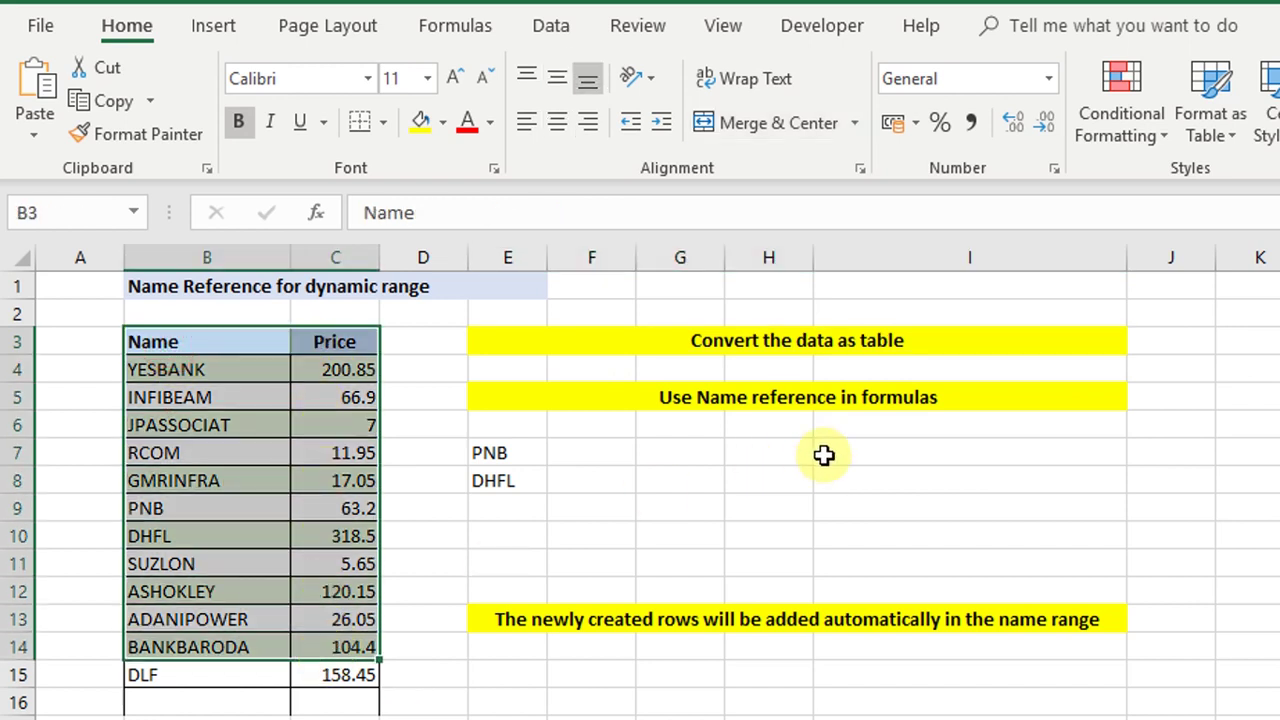
pyautogui.moveTo(211, 341); pyautogui.dragTo(337, 670)
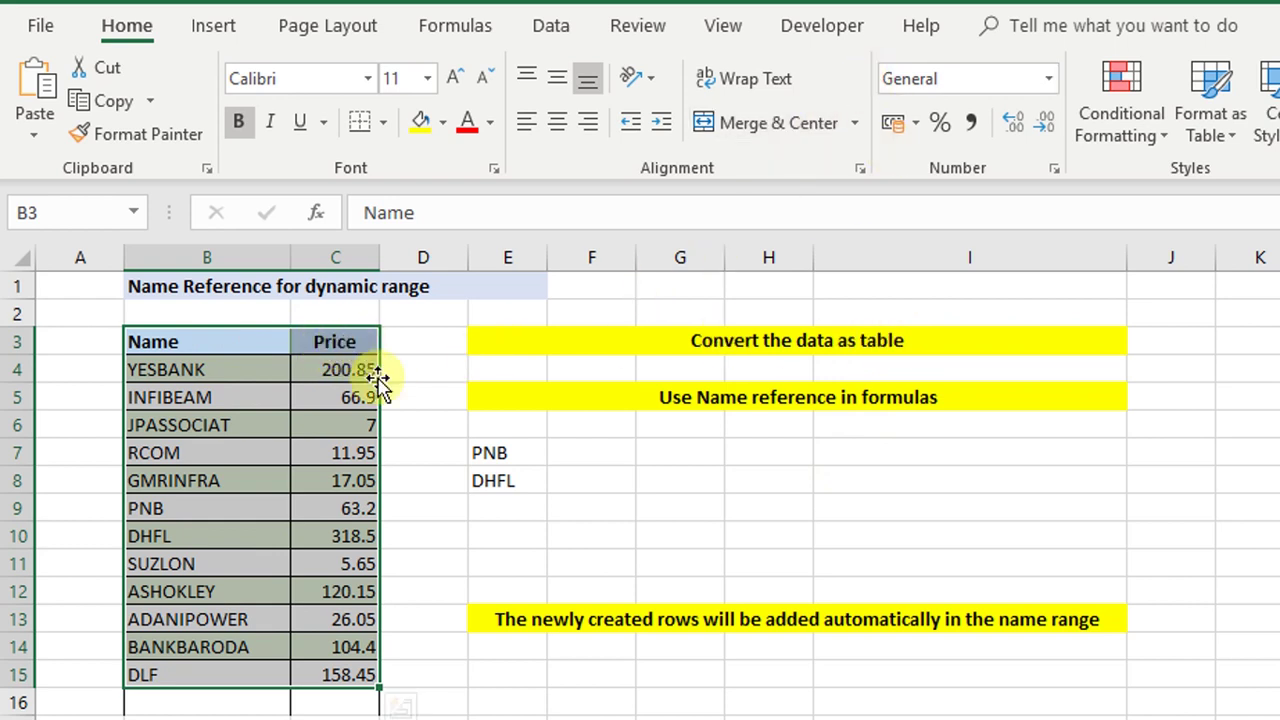
# Step: Convert the Name/Price range $B$3:$C$15 into a table with headers, named Table1
pyautogui.scroll(-4, 236, 80)
pyautogui.scroll(3, 232, 39)
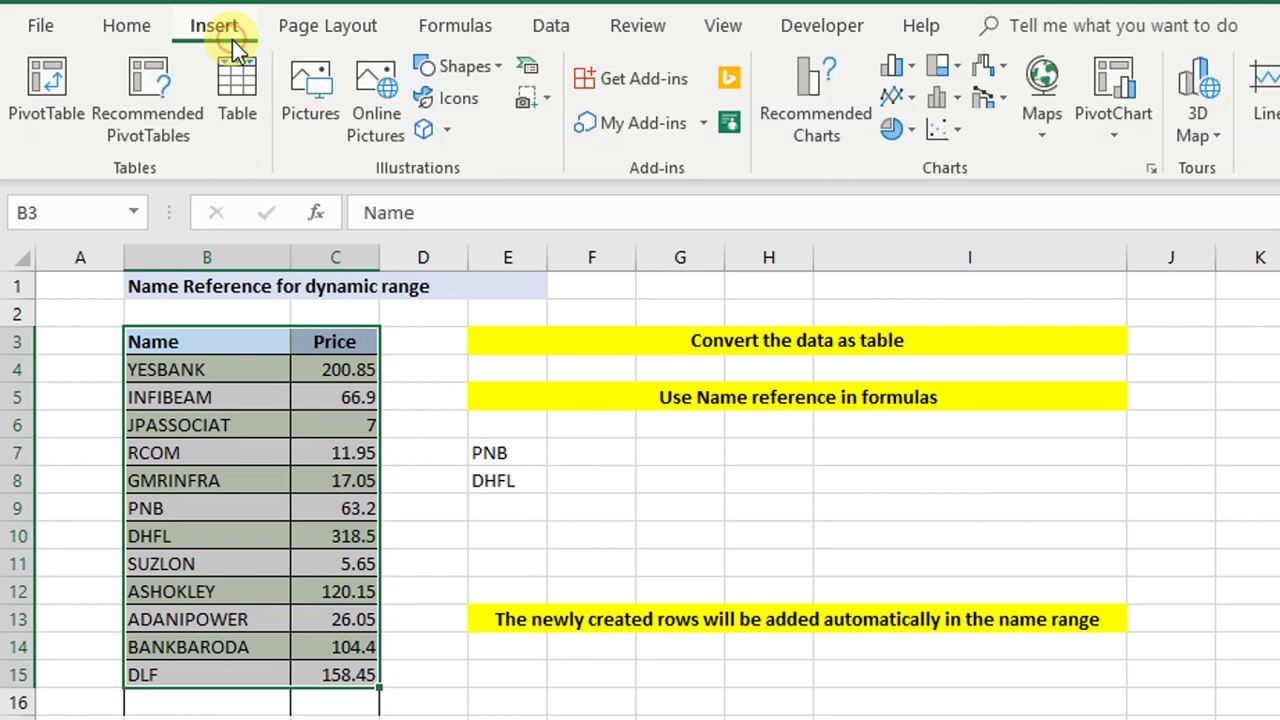
pyautogui.click(234, 108)
pyautogui.moveTo(1245, 267); pyautogui.dragTo(862, 258)
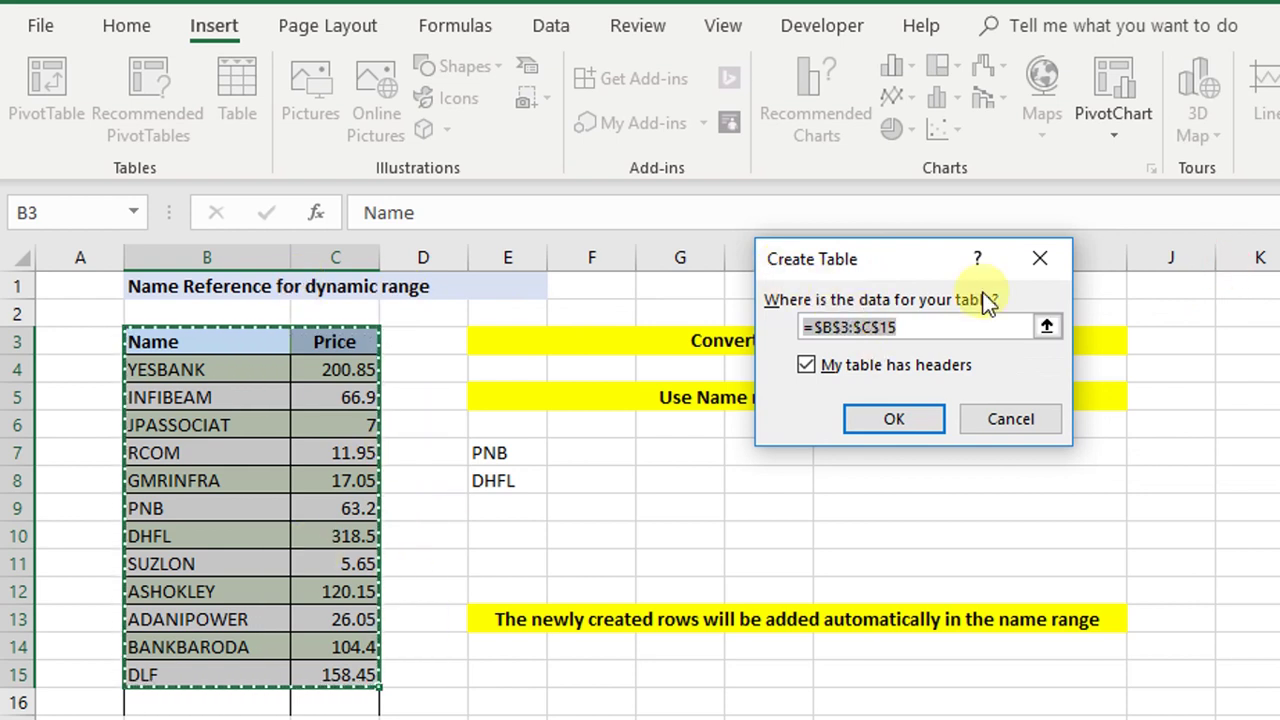
pyautogui.click(812, 322)
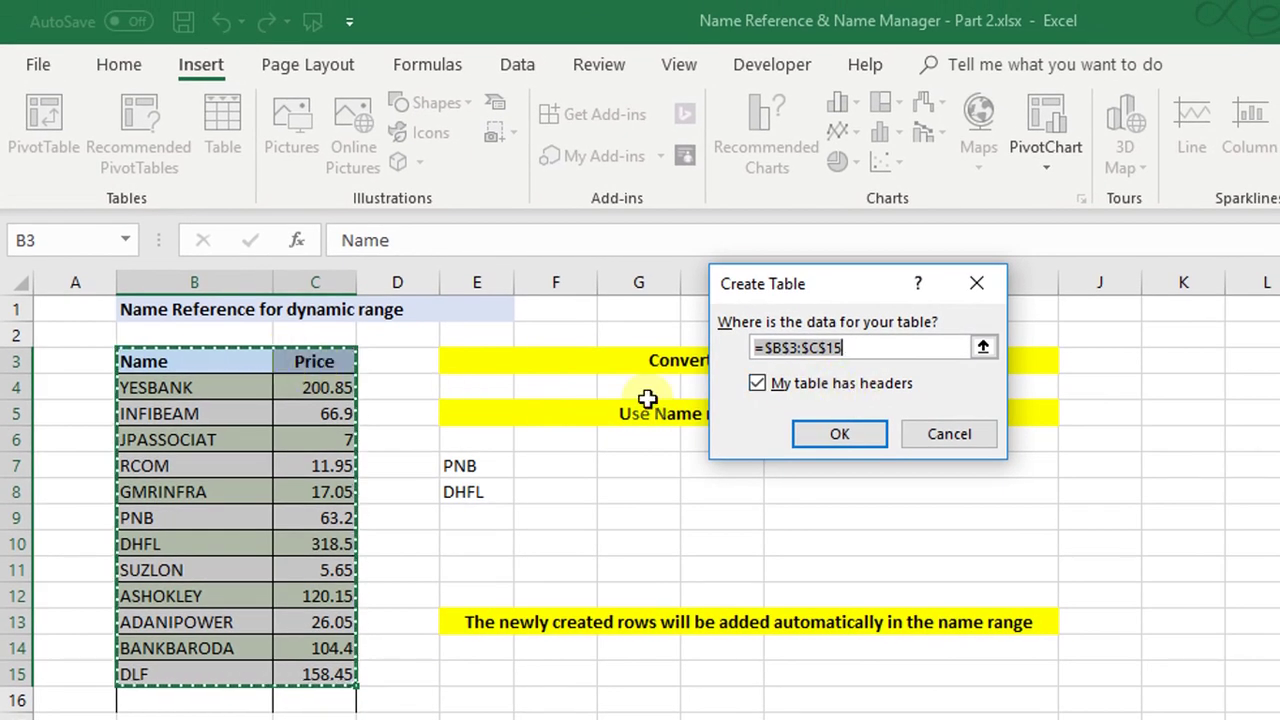
pyautogui.click(815, 428)
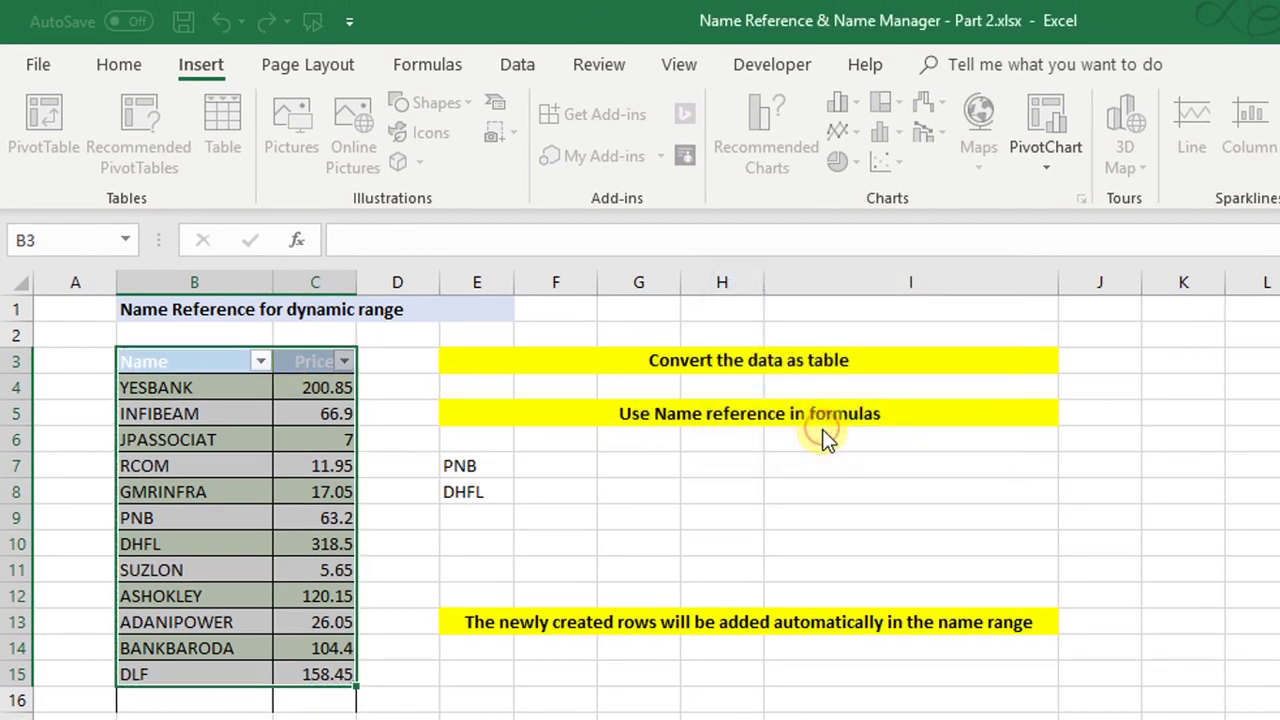
pyautogui.click(258, 389)
pyautogui.moveTo(310, 362); pyautogui.dragTo(178, 657)
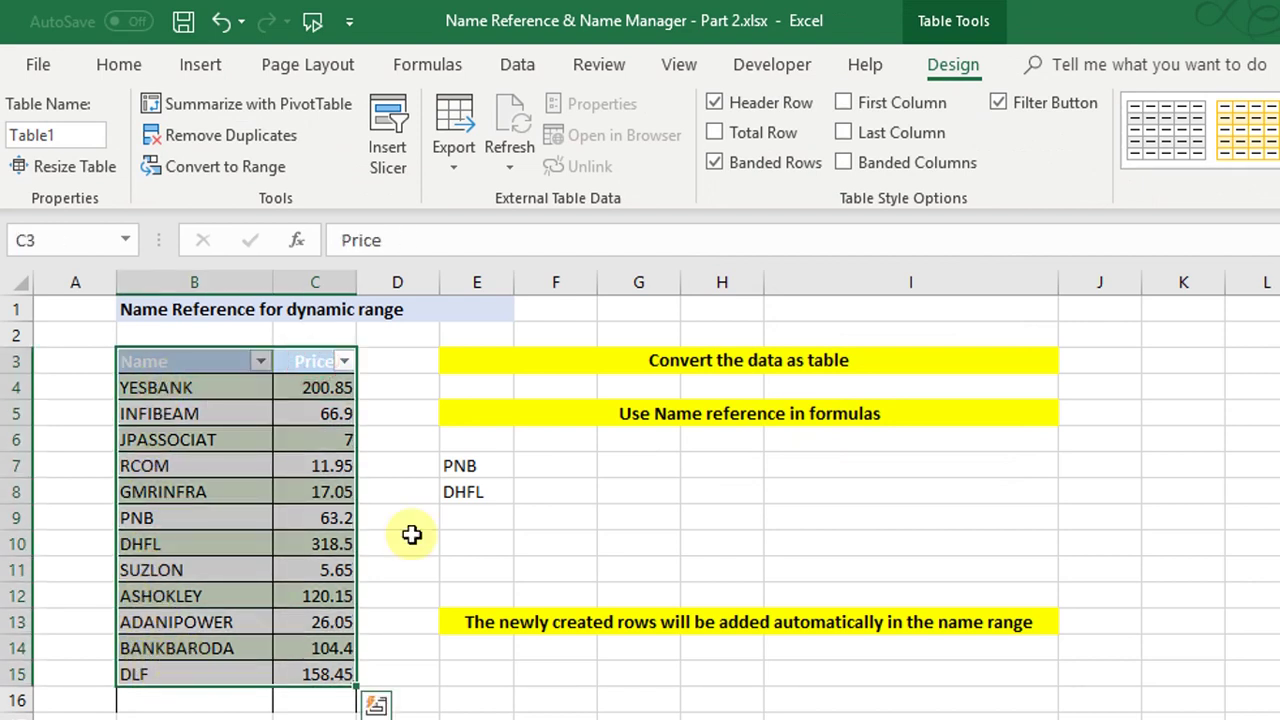
pyautogui.click(318, 414)
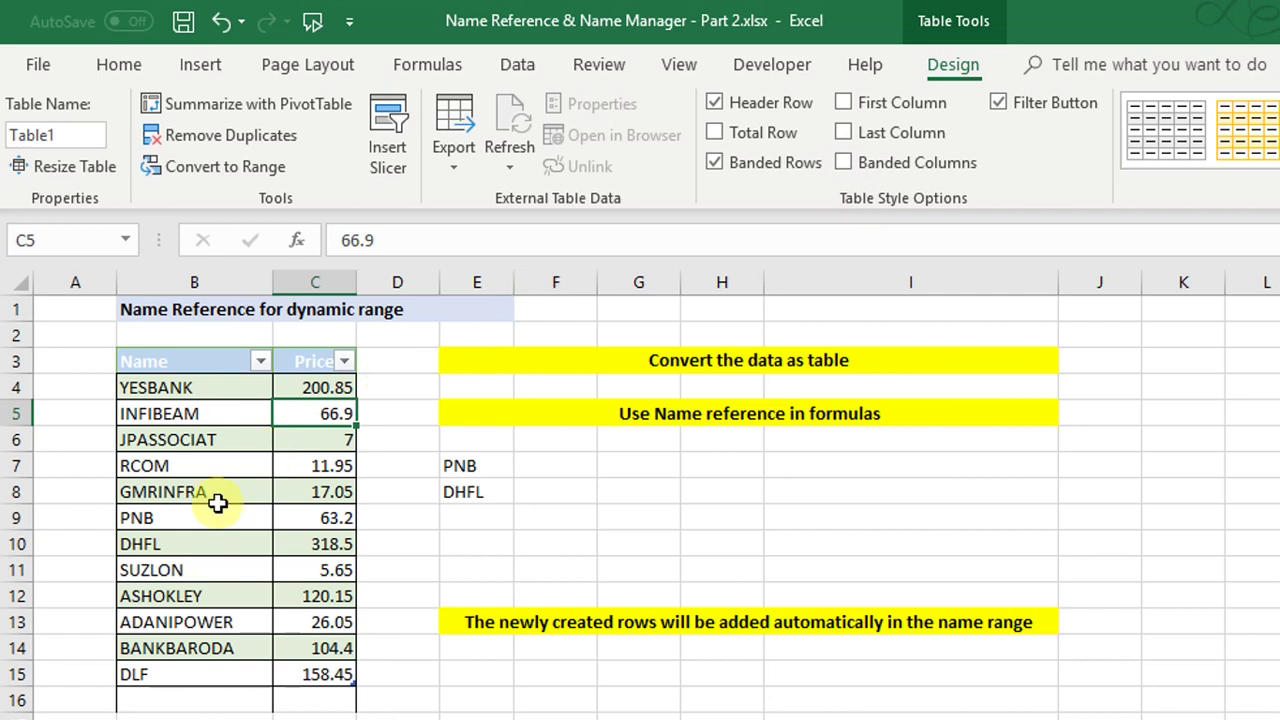
pyautogui.click(186, 497)
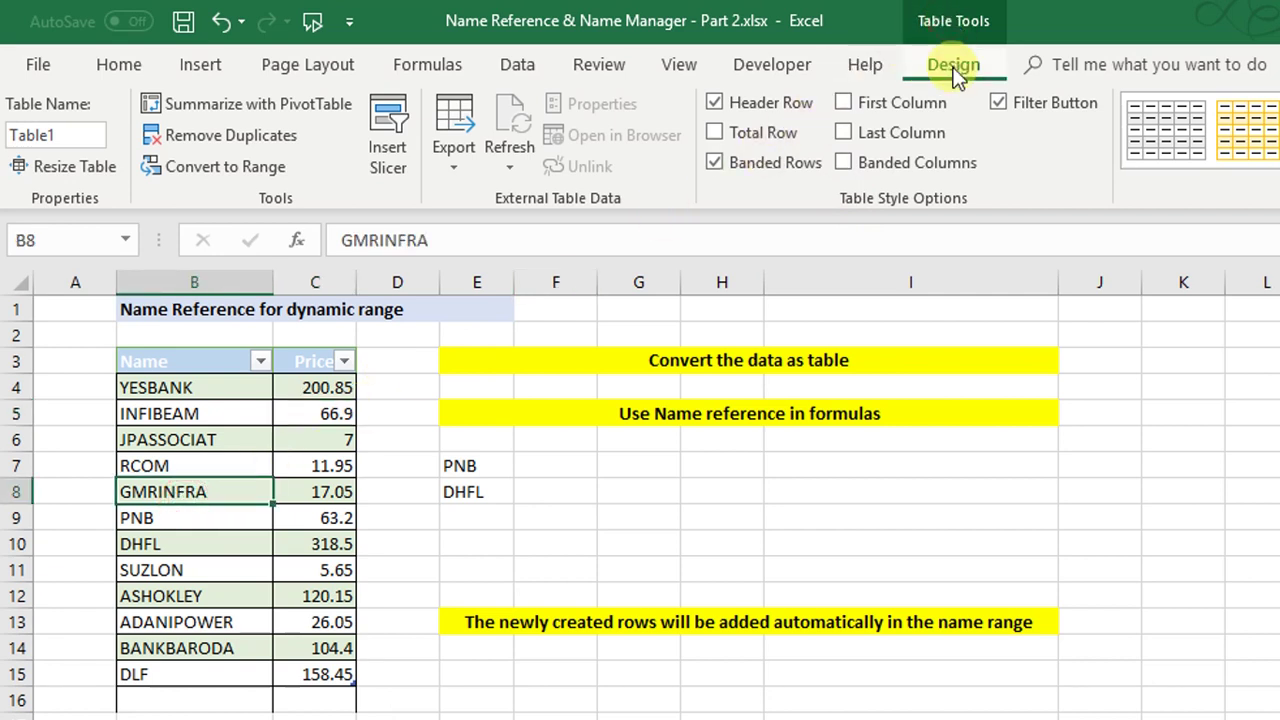
# Step: Change the table name from Table1 to Praba in the Table Name box
pyautogui.click(63, 135)
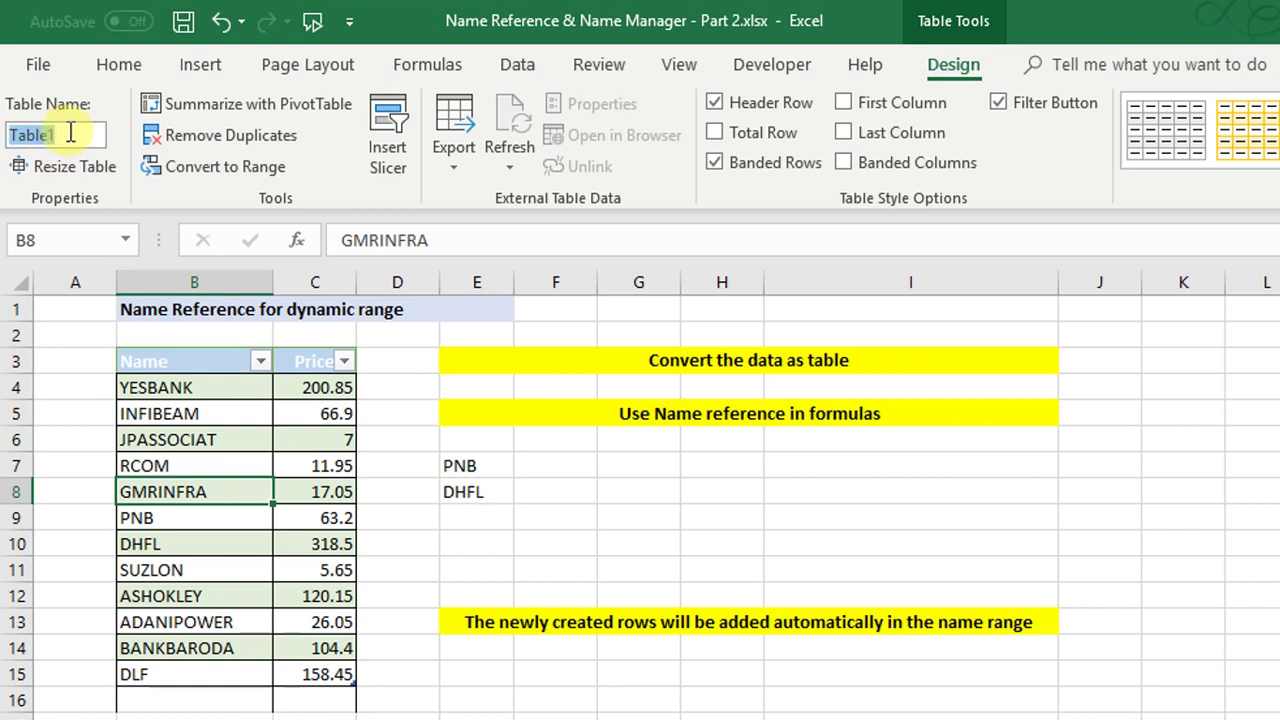
pyautogui.write('P')
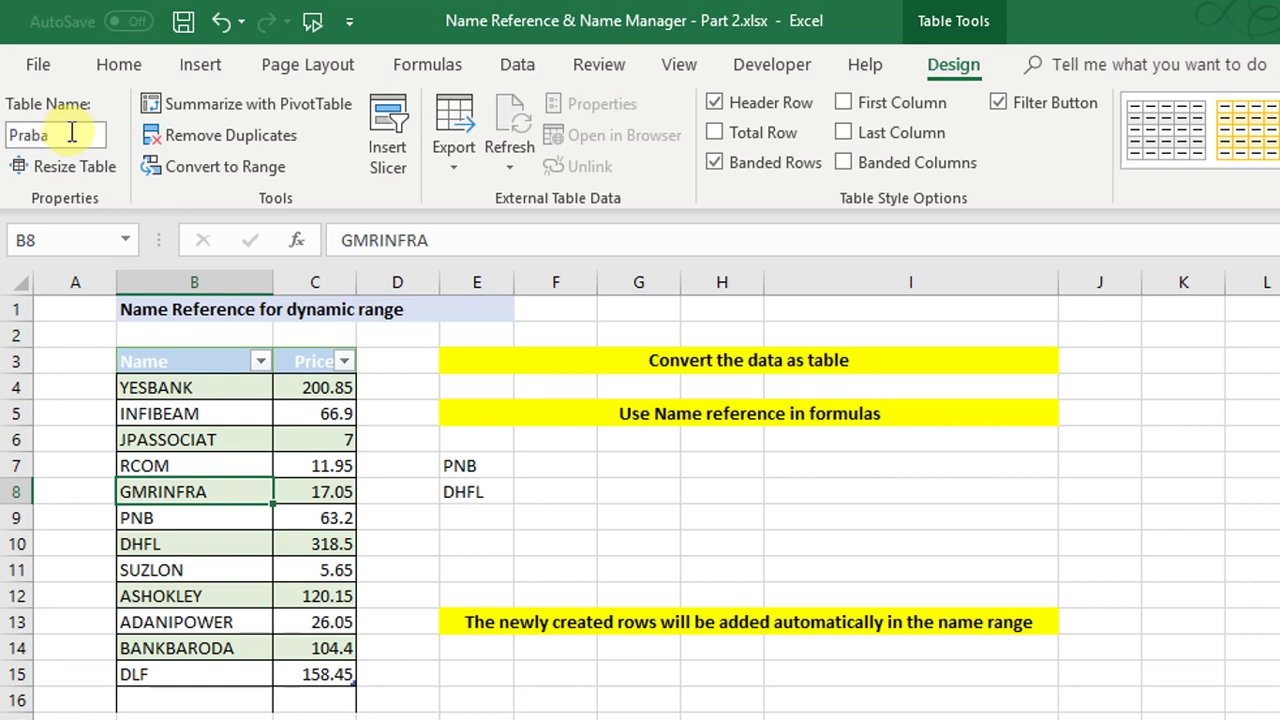
pyautogui.write('raba')
pyautogui.click(135, 418)
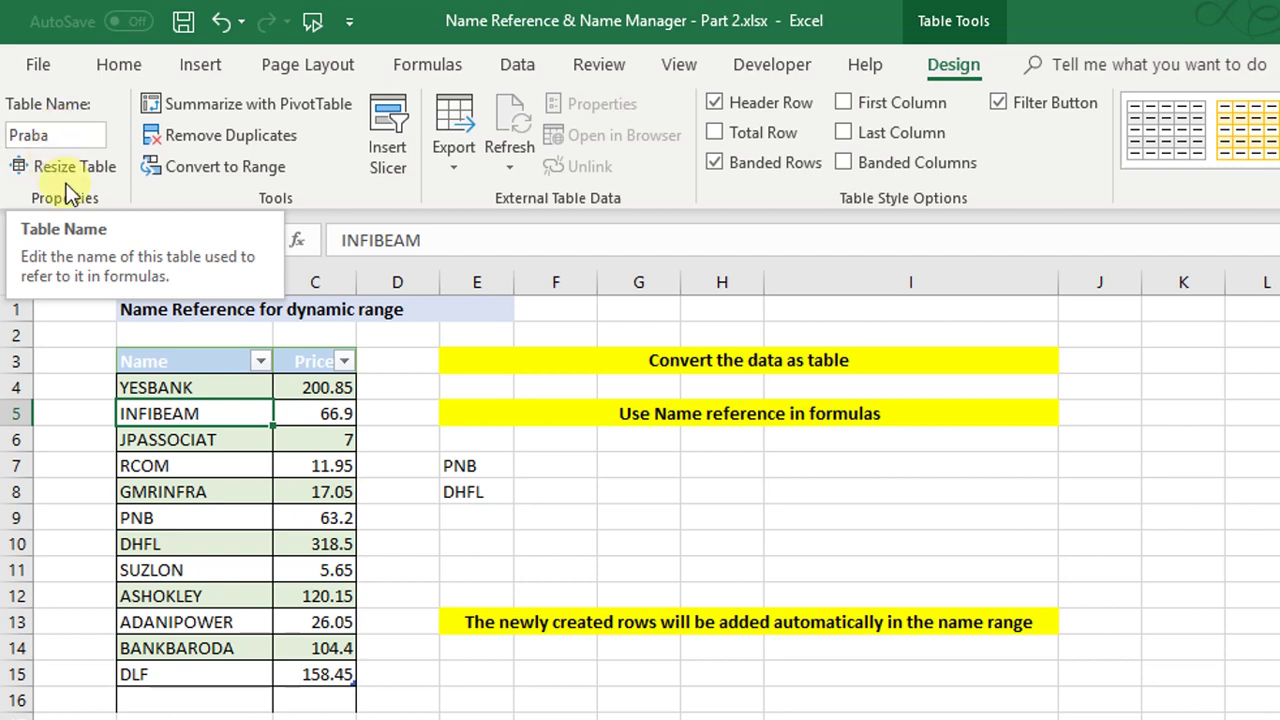
pyautogui.click(482, 468)
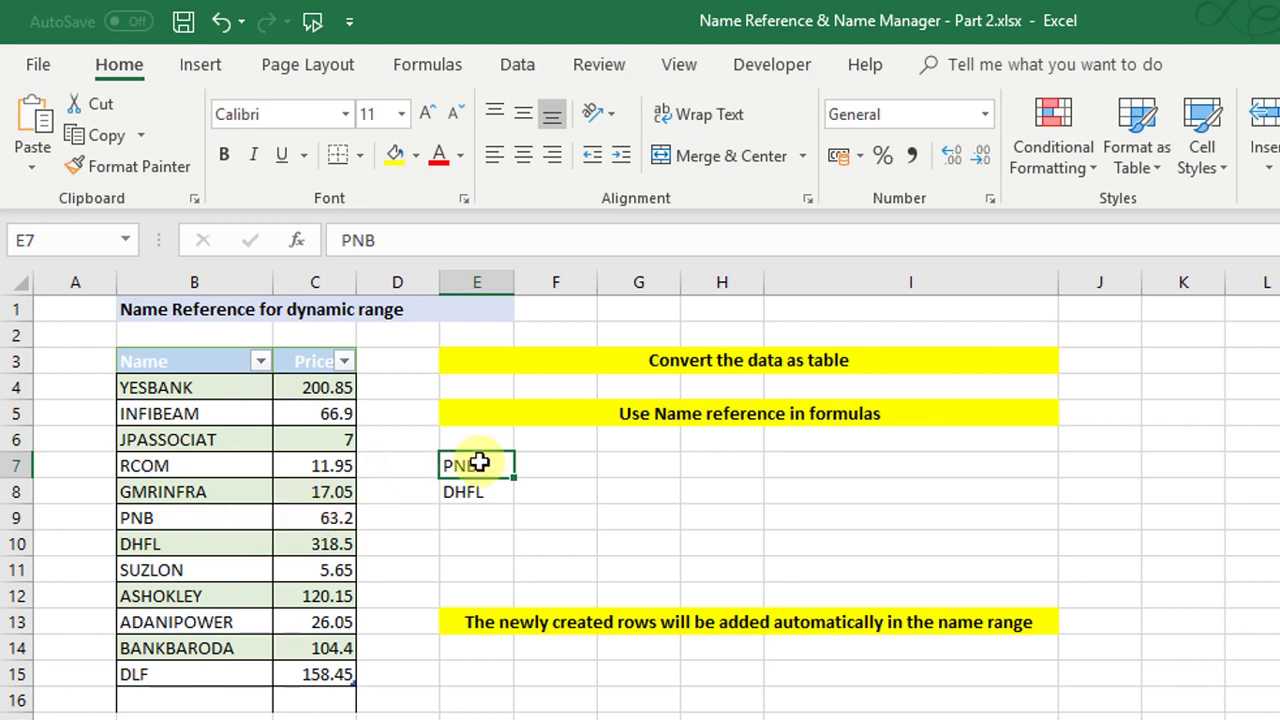
# Step: Select F7 for PNB's price and review the PNB lookup name in E7
pyautogui.click(544, 461)
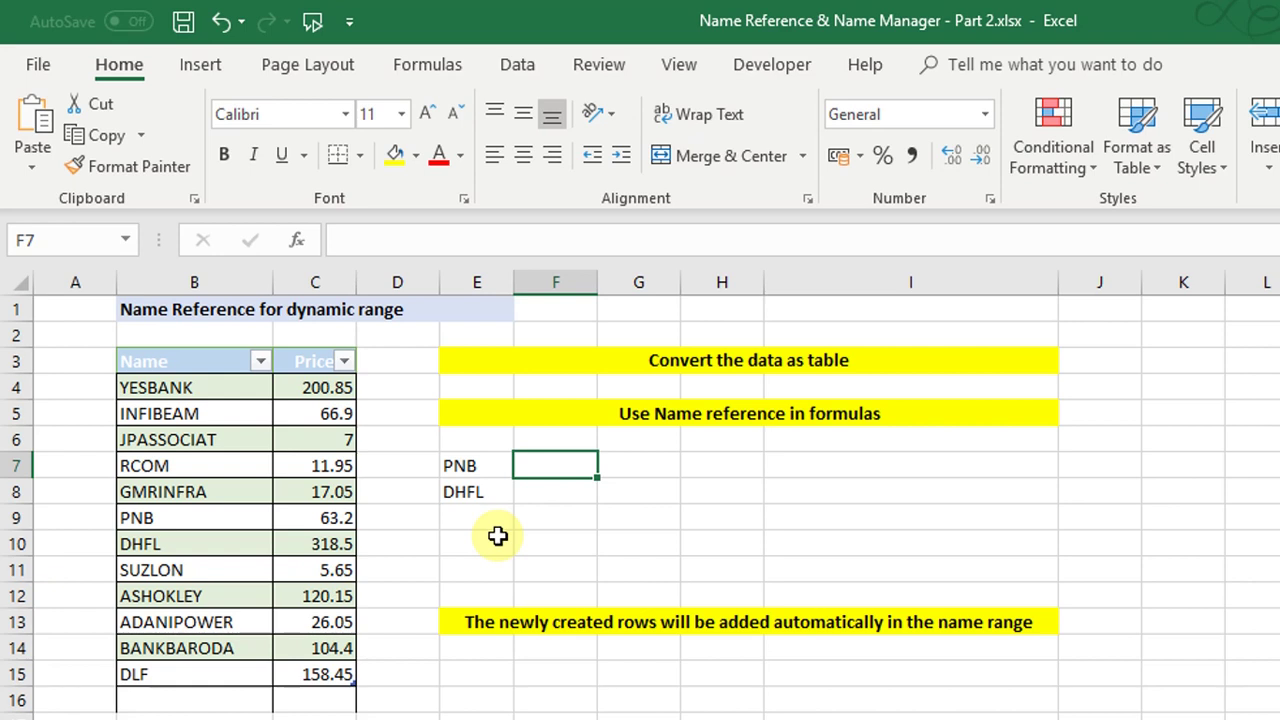
pyautogui.click(459, 471)
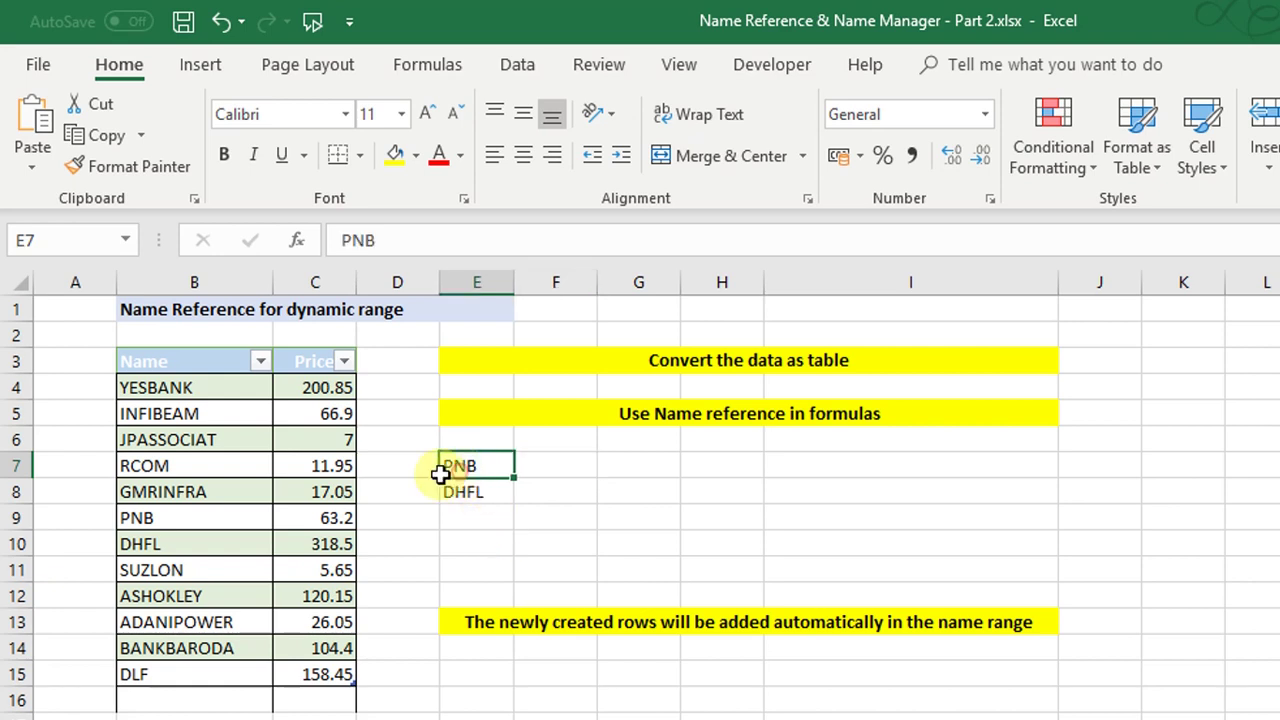
# Step: Enter =VLOOKUP(E7,Praba,2,0) in F7 so PNB returns 63.2
pyautogui.click(562, 460)
pyautogui.write('=v')
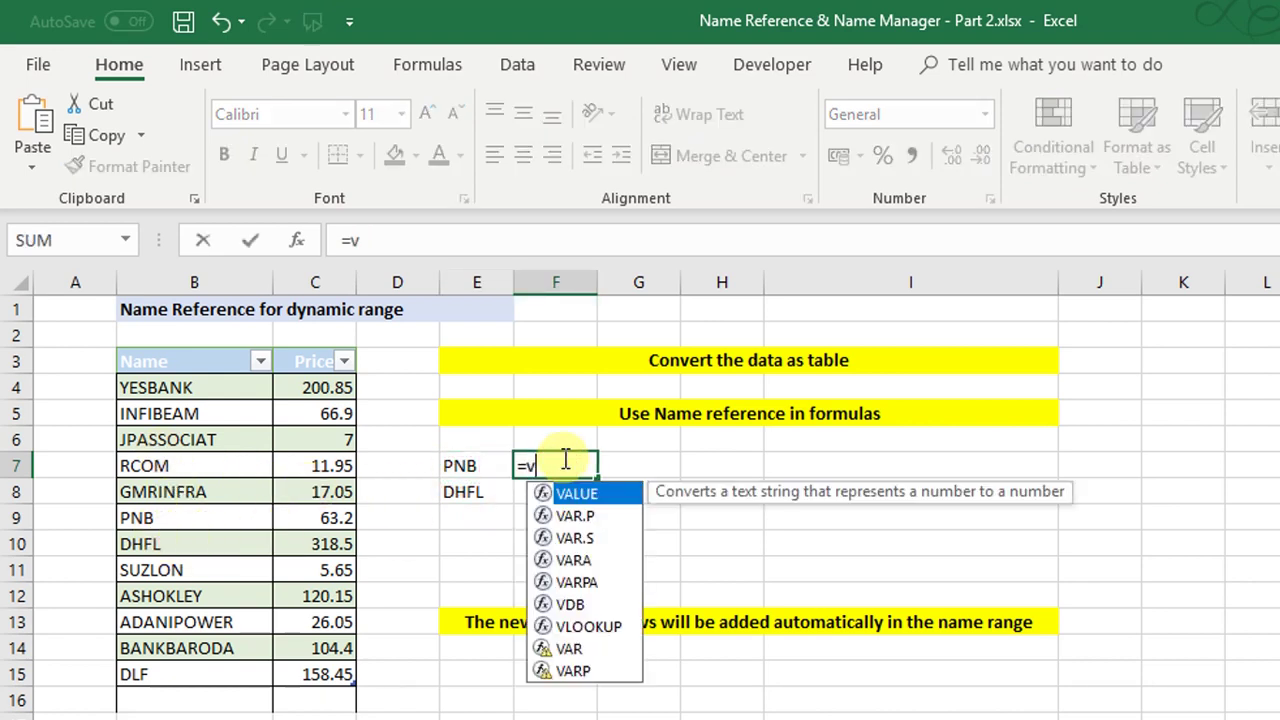
pyautogui.write('look')
pyautogui.press('Tab')
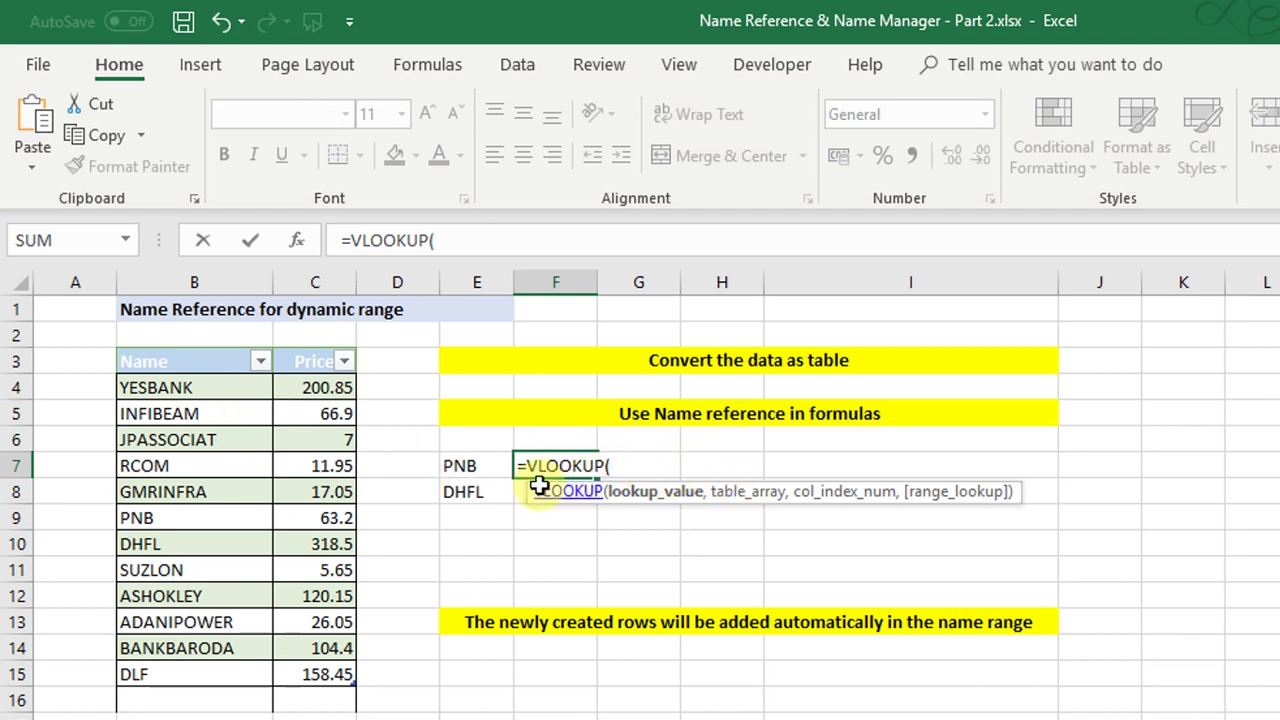
pyautogui.click(472, 462)
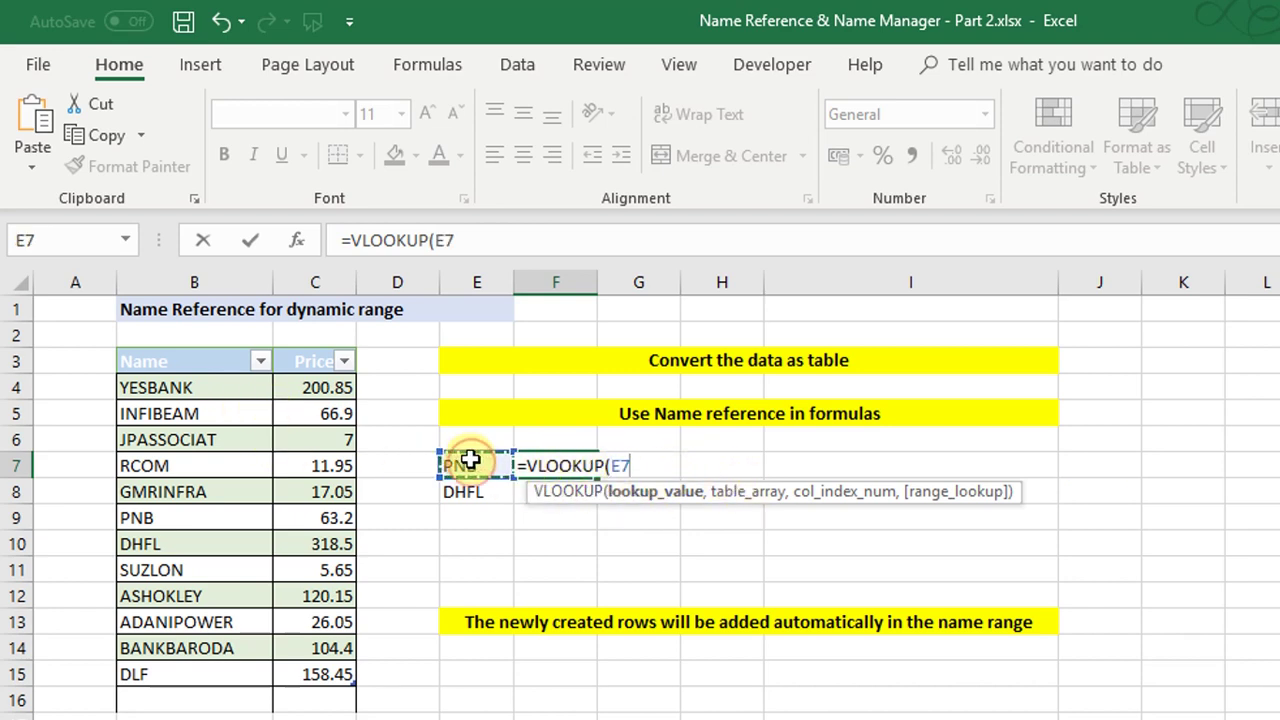
pyautogui.write(',')
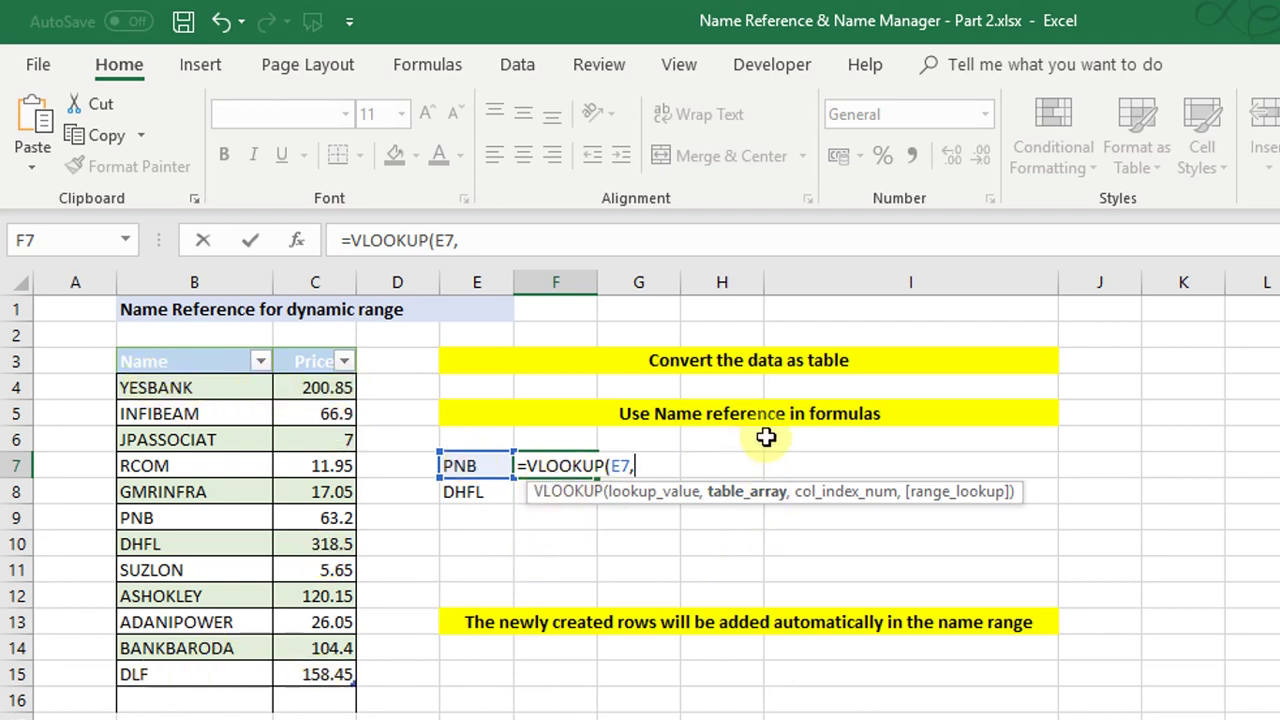
pyautogui.write('Praba')
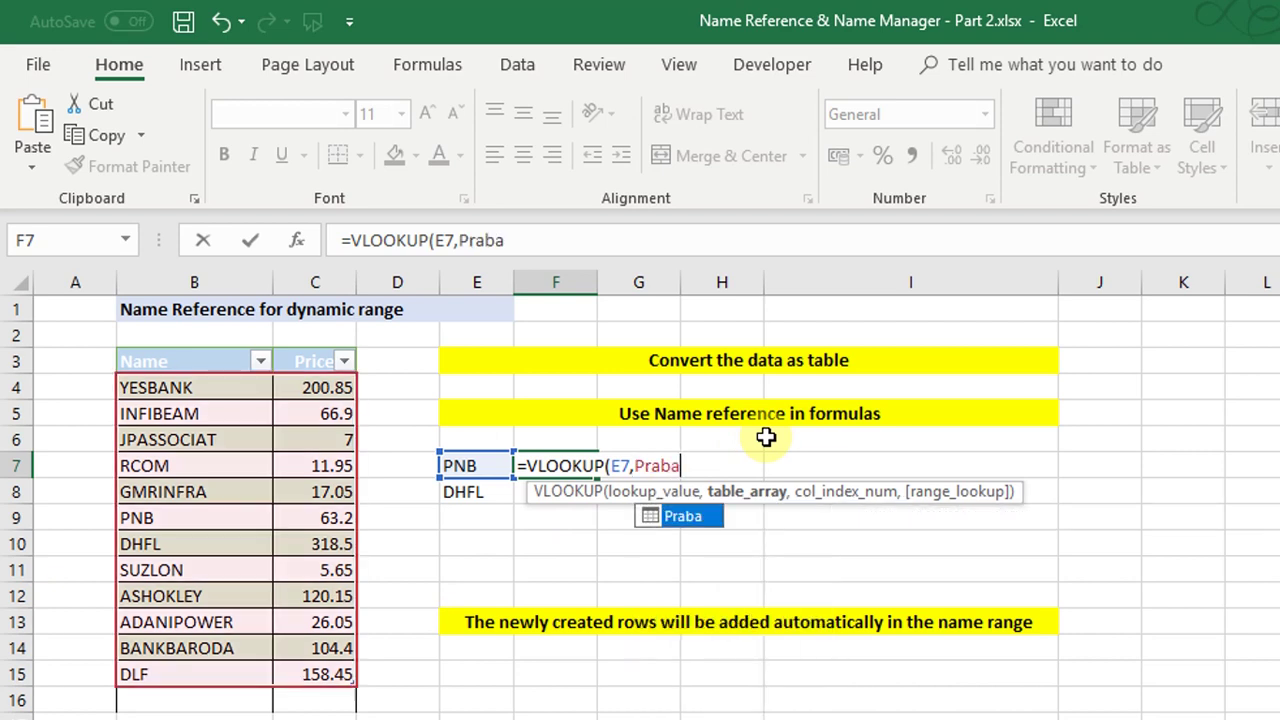
pyautogui.write(',2')
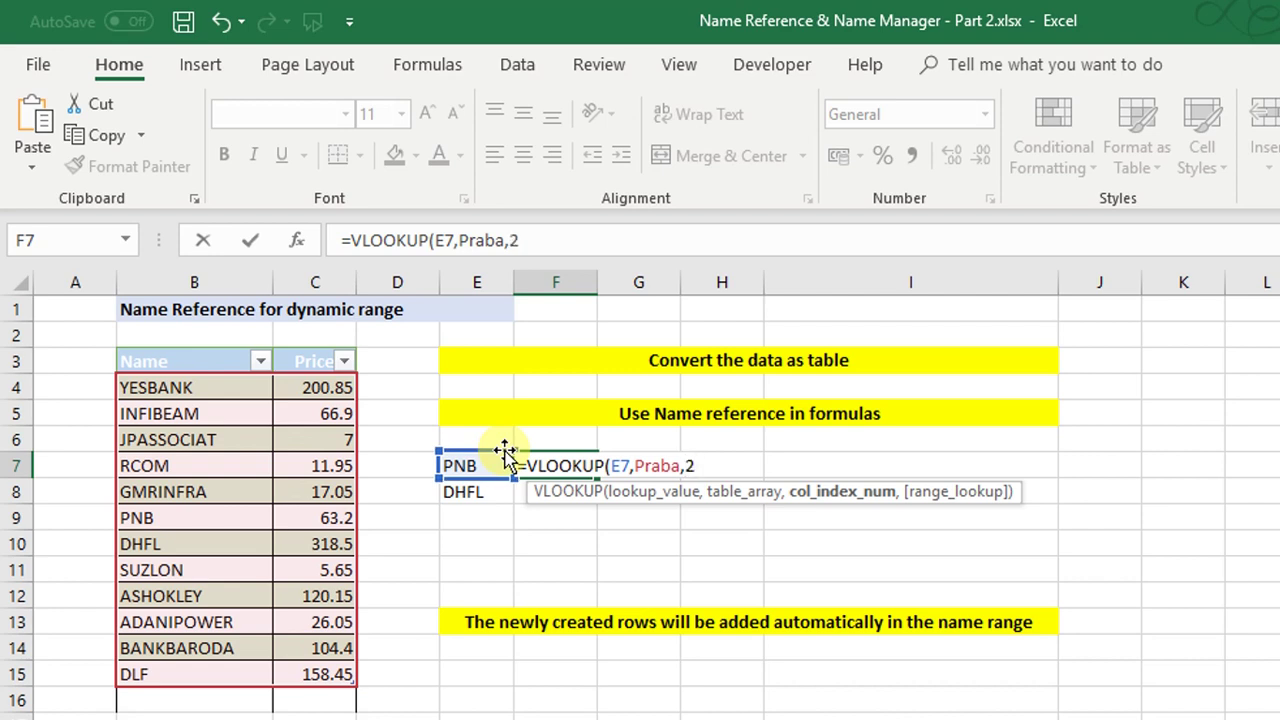
pyautogui.write(',0')
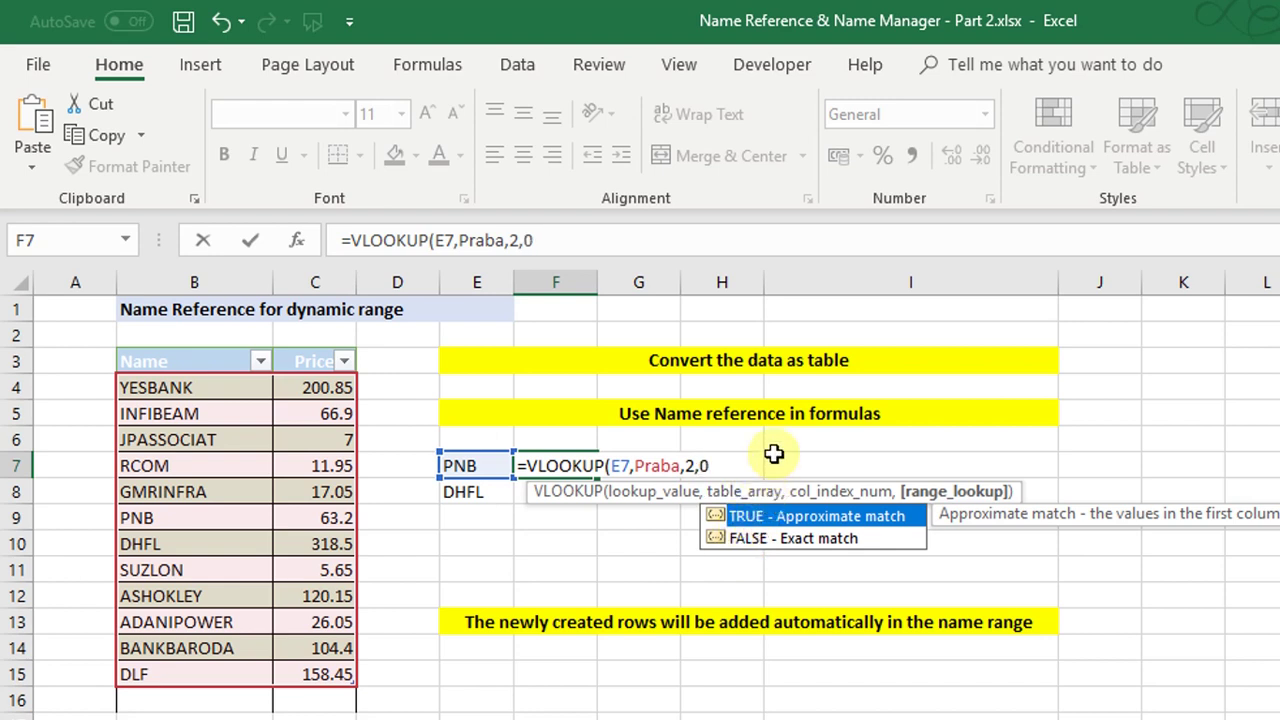
pyautogui.write(')')
pyautogui.press('Return')
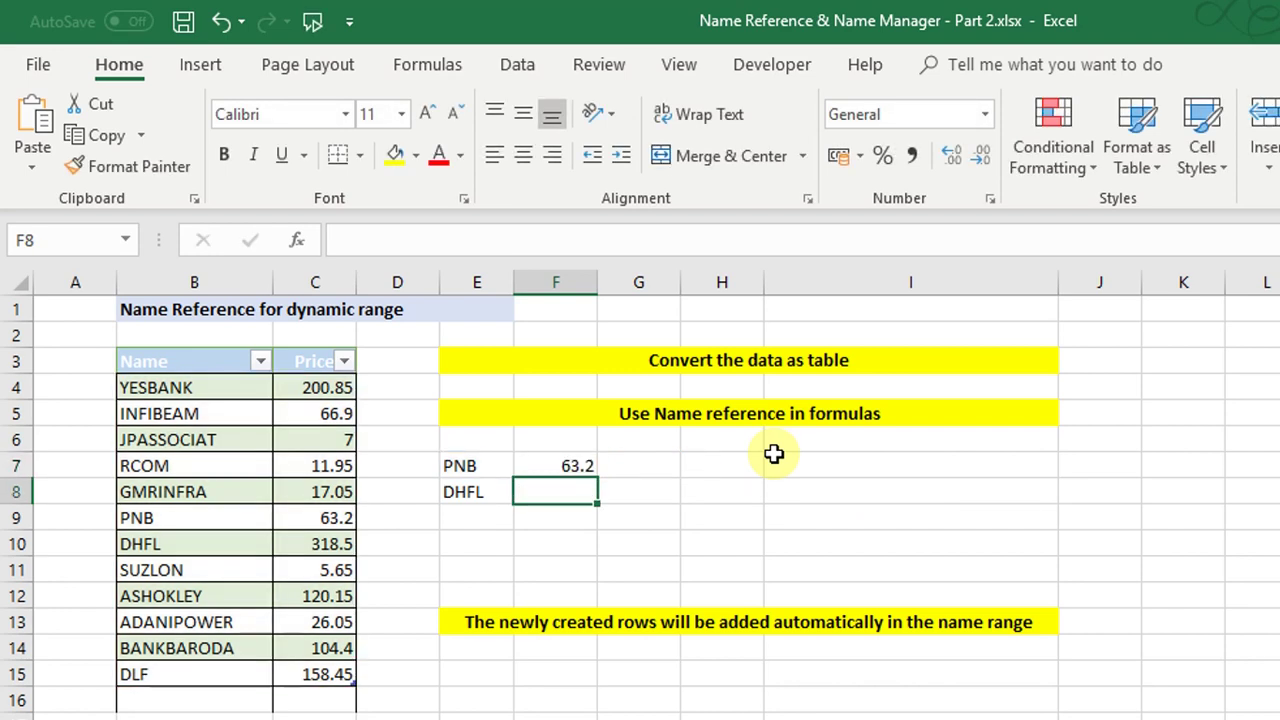
# Step: Fill PNB's lookup formula from F7 down to F8 for DHFL
pyautogui.click(474, 459)
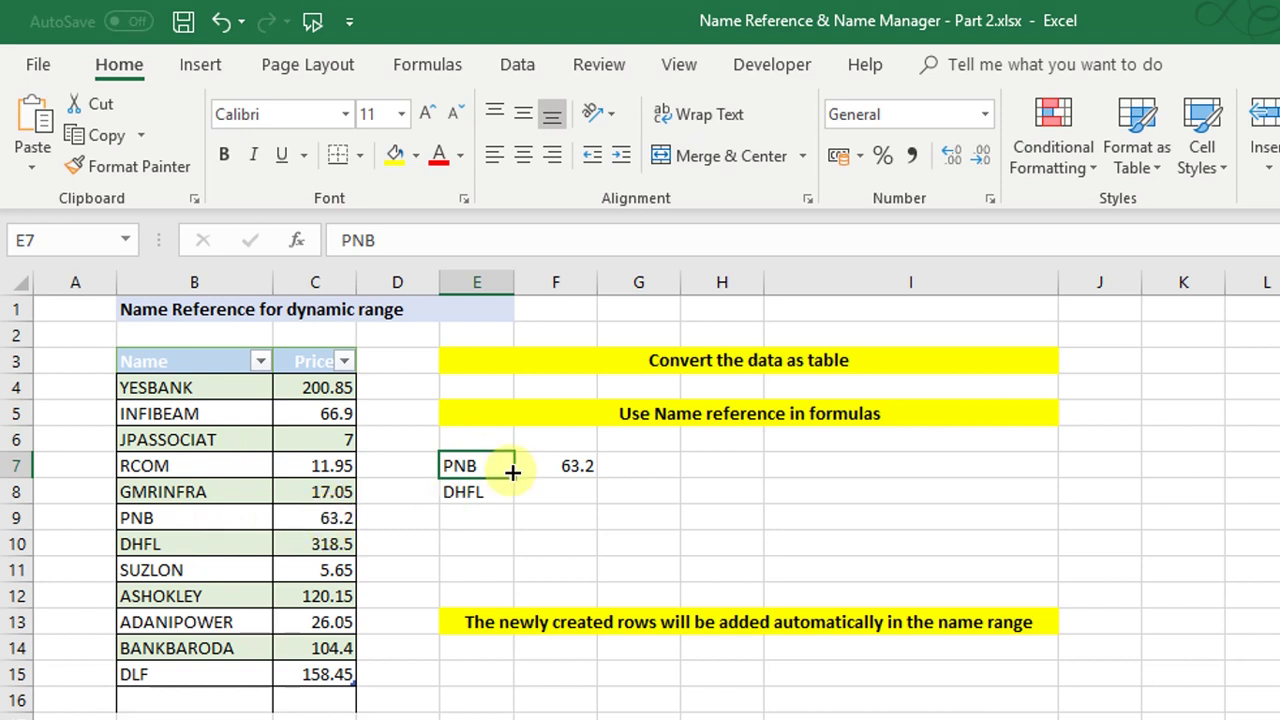
pyautogui.click(549, 462)
pyautogui.doubleClick(558, 480)
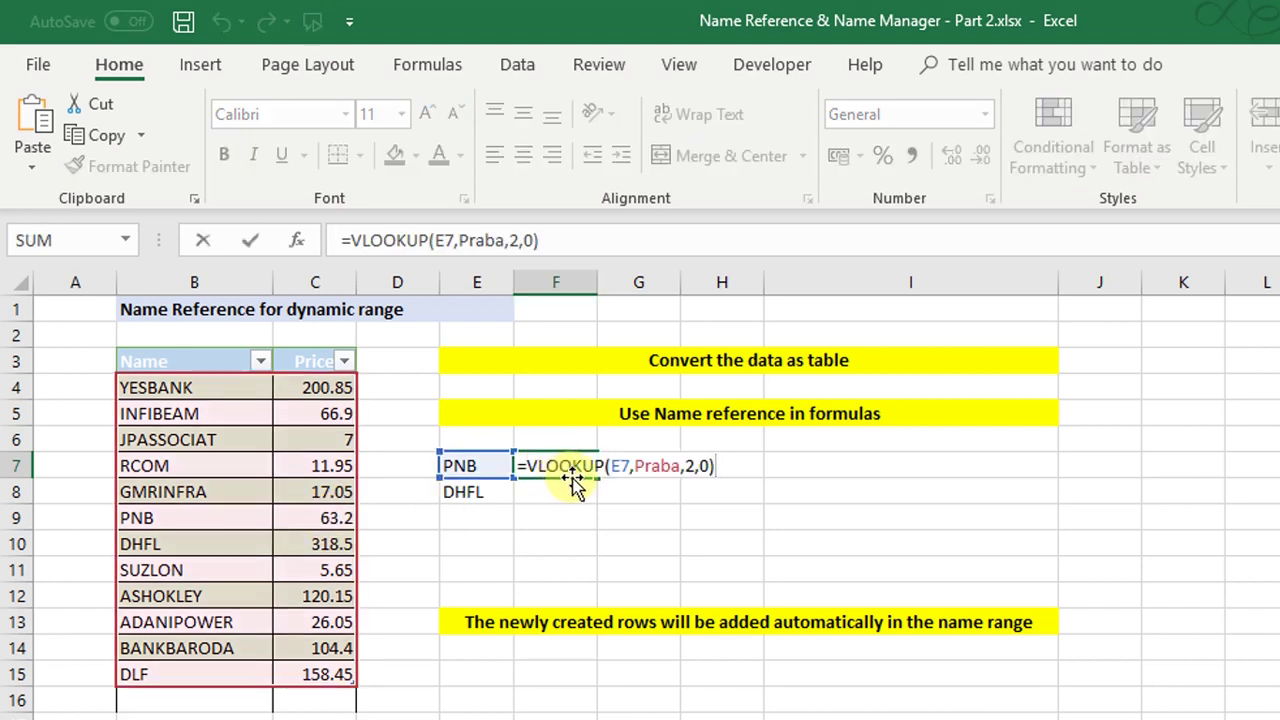
pyautogui.hotkey('ctrl', 'Return')
pyautogui.moveTo(595, 477); pyautogui.dragTo(594, 496)
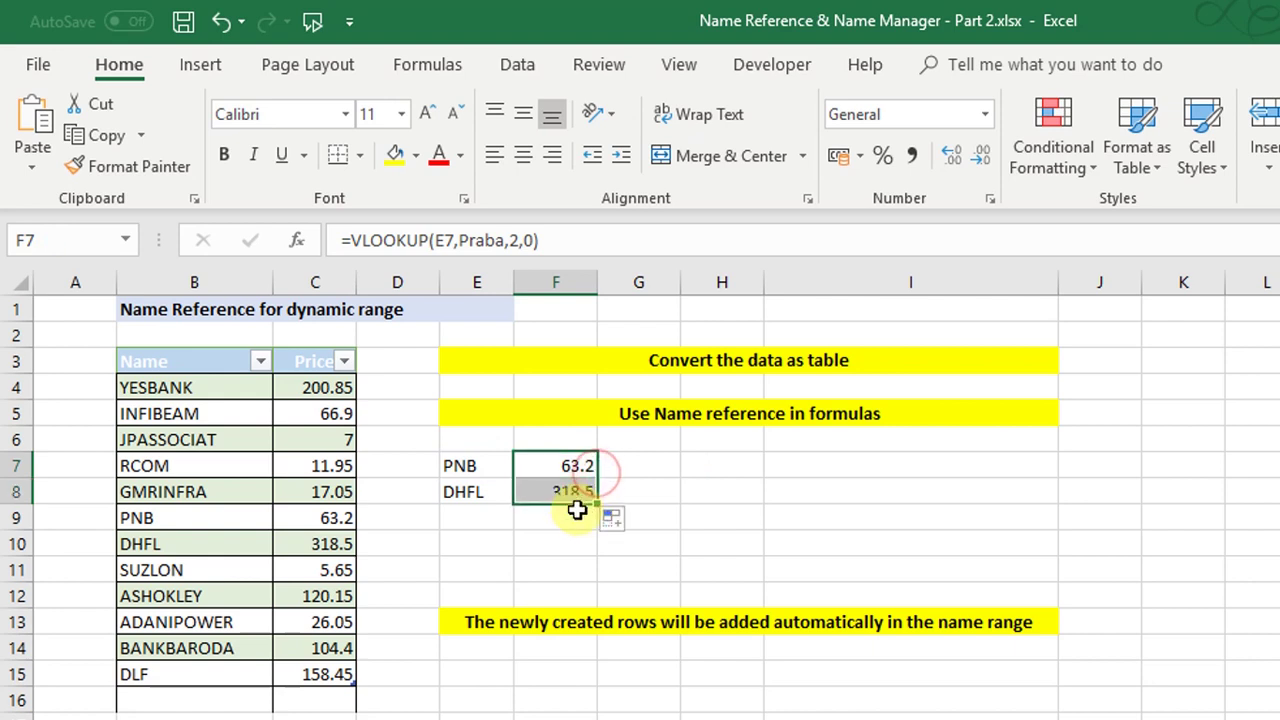
# Step: Compare the F7 and F8 formulas to confirm their E7/E8 and Praba references
pyautogui.click(537, 491)
pyautogui.doubleClick(537, 491)
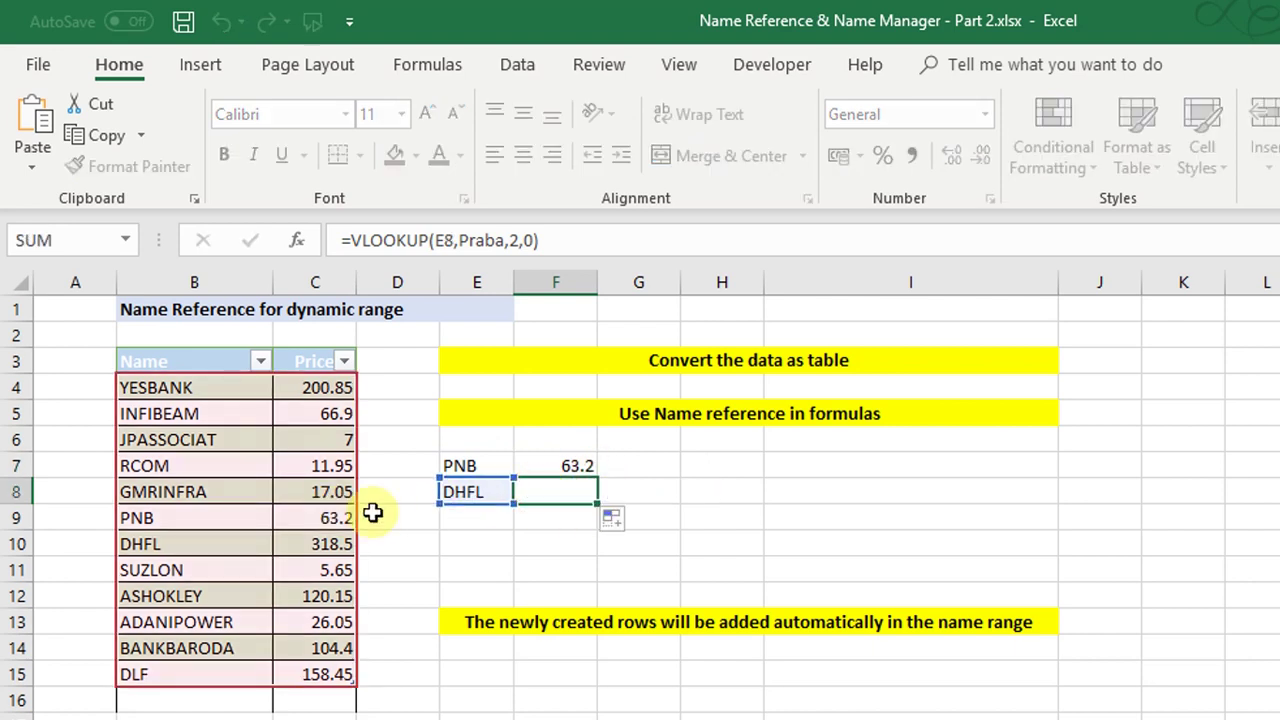
pyautogui.hotkey('ctrl', 'Return')
pyautogui.click(534, 469)
pyautogui.doubleClick(534, 469)
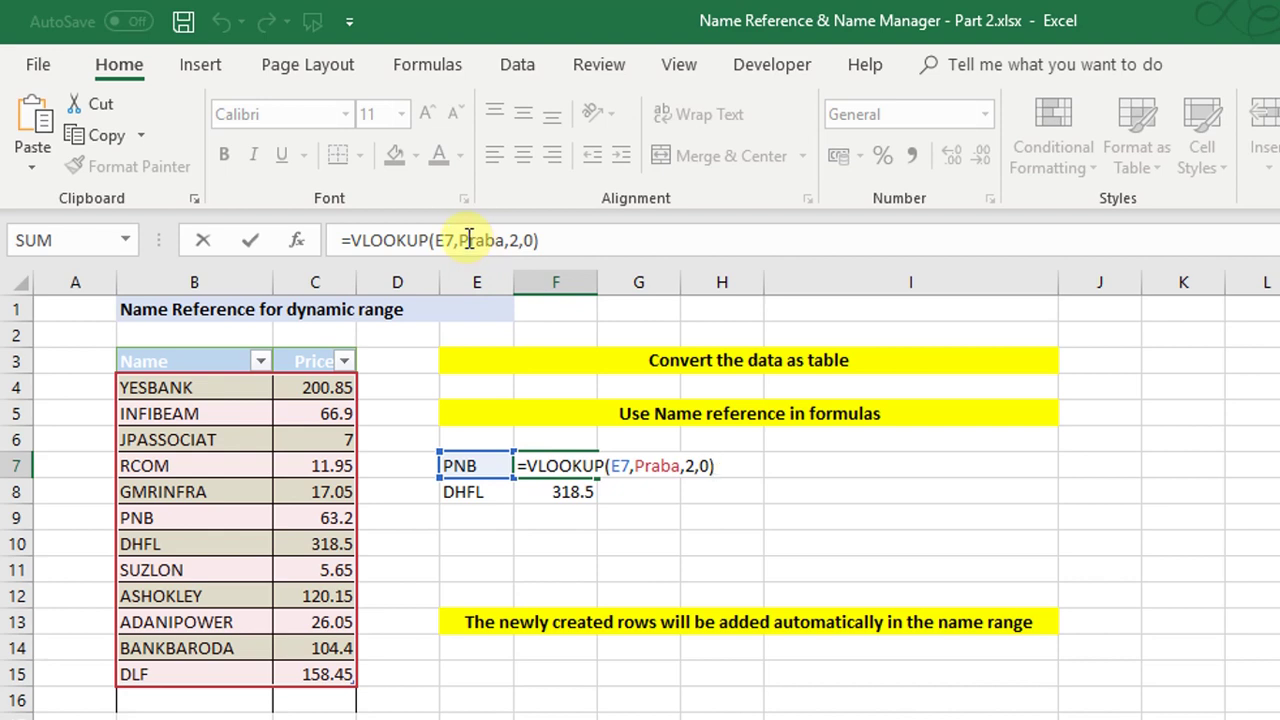
pyautogui.click(574, 491)
pyautogui.doubleClick(572, 491)
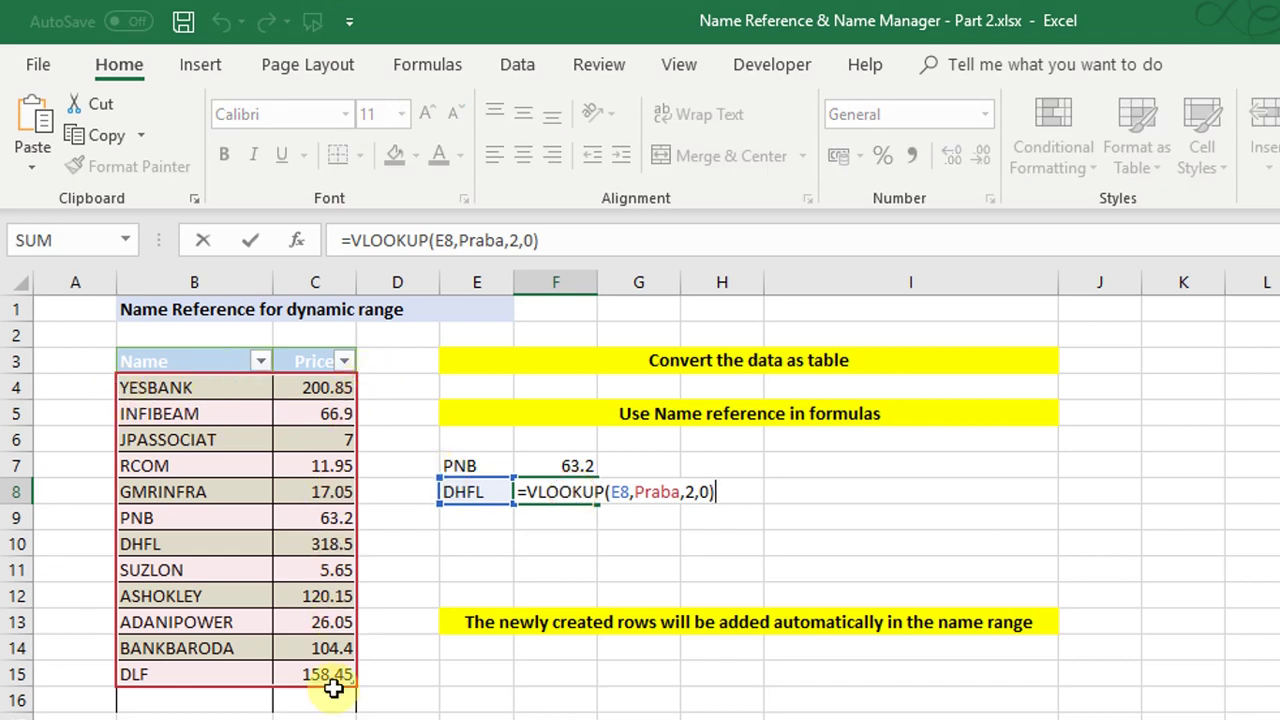
pyautogui.press('Escape')
# Step: Inspect F8's =VLOOKUP(E8,Praba,2,0), highlighting the Praba table name and argument hints
pyautogui.doubleClick(589, 491)
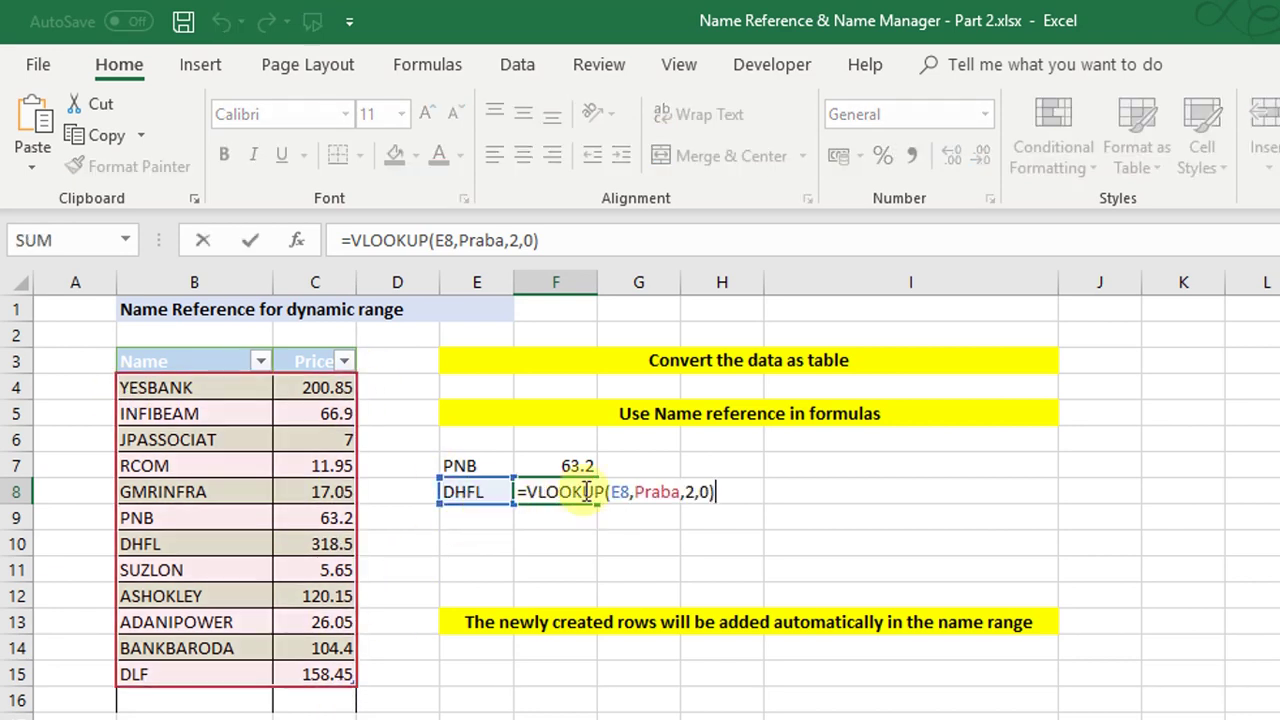
pyautogui.click(645, 491)
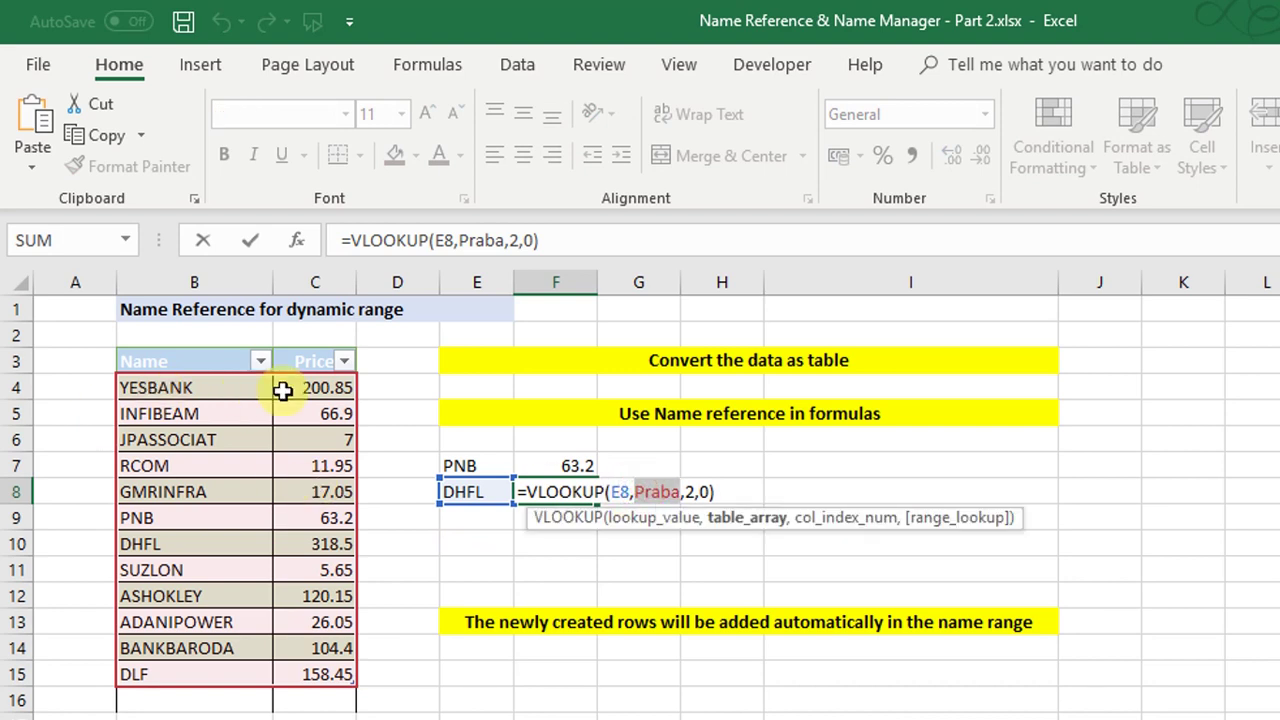
pyautogui.press('Escape')
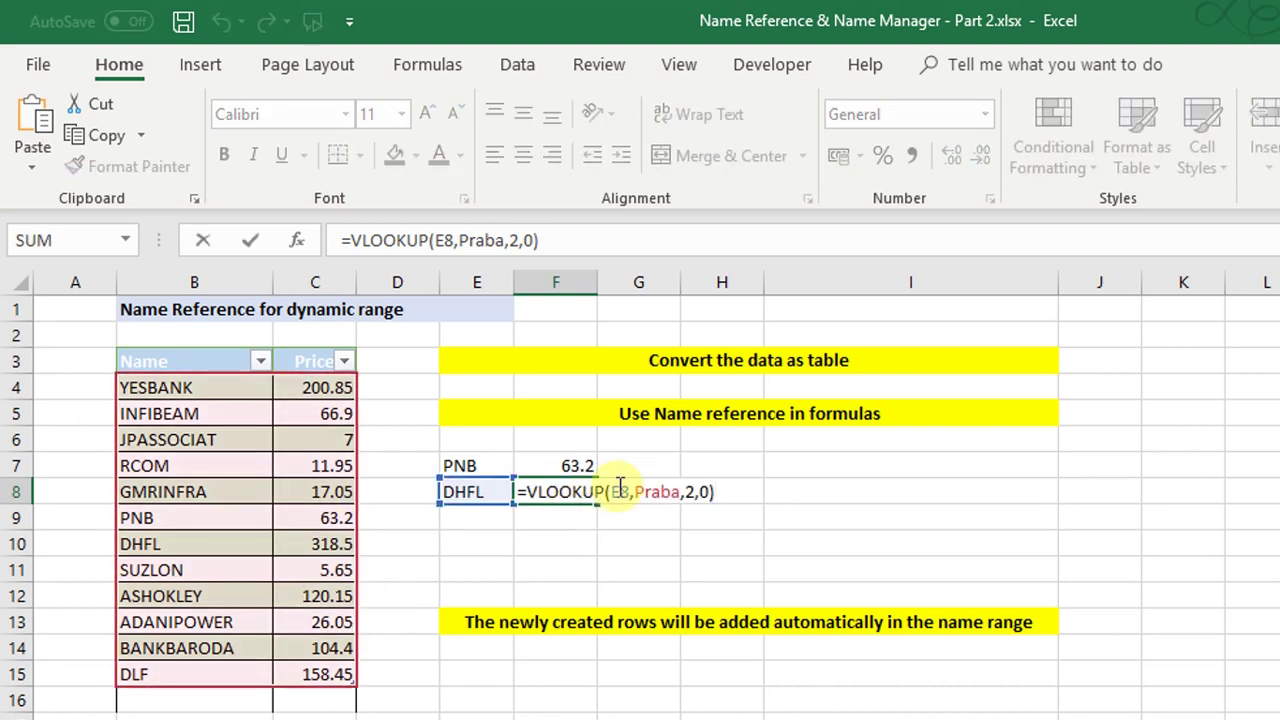
pyautogui.doubleClick(656, 491)
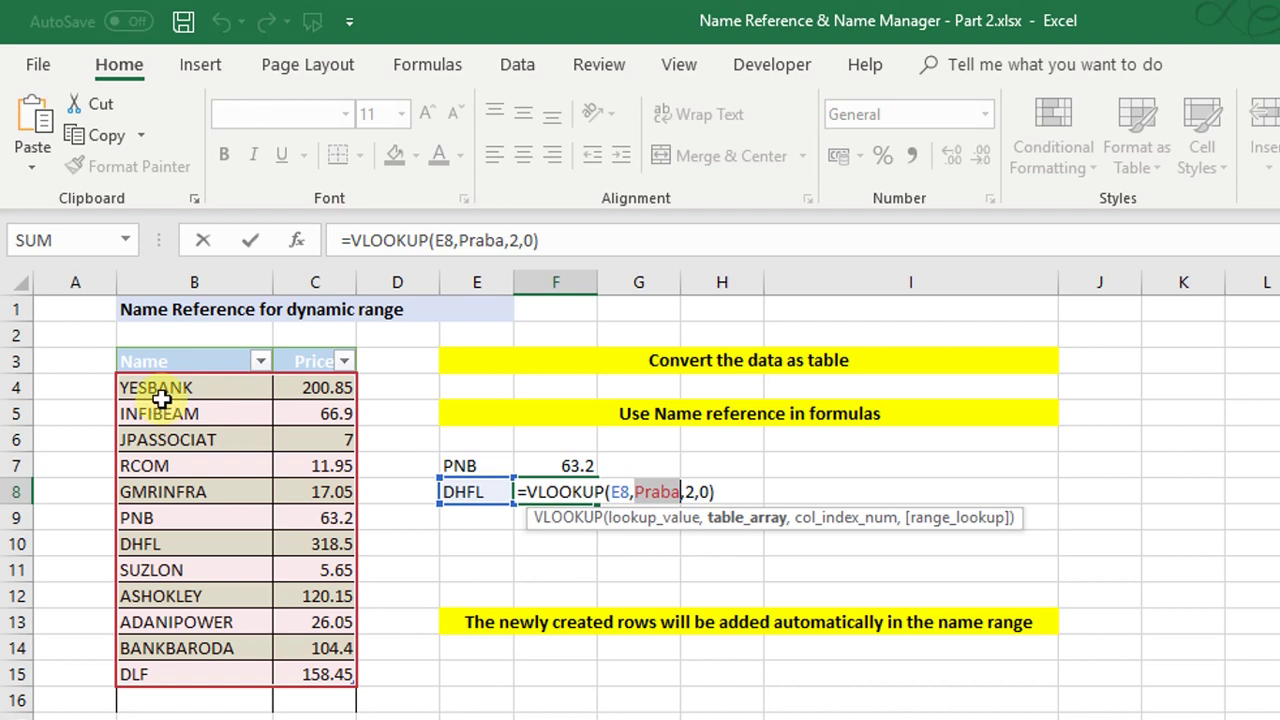
pyautogui.press('Escape')
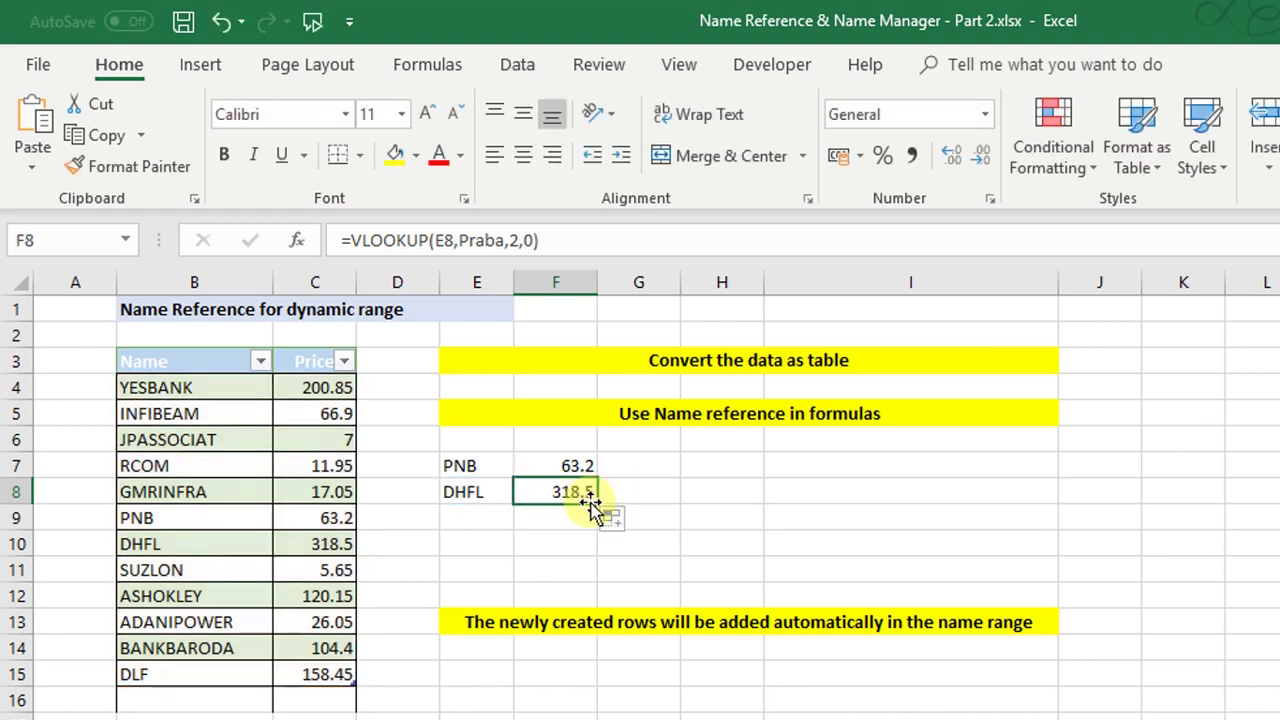
pyautogui.doubleClick(594, 496)
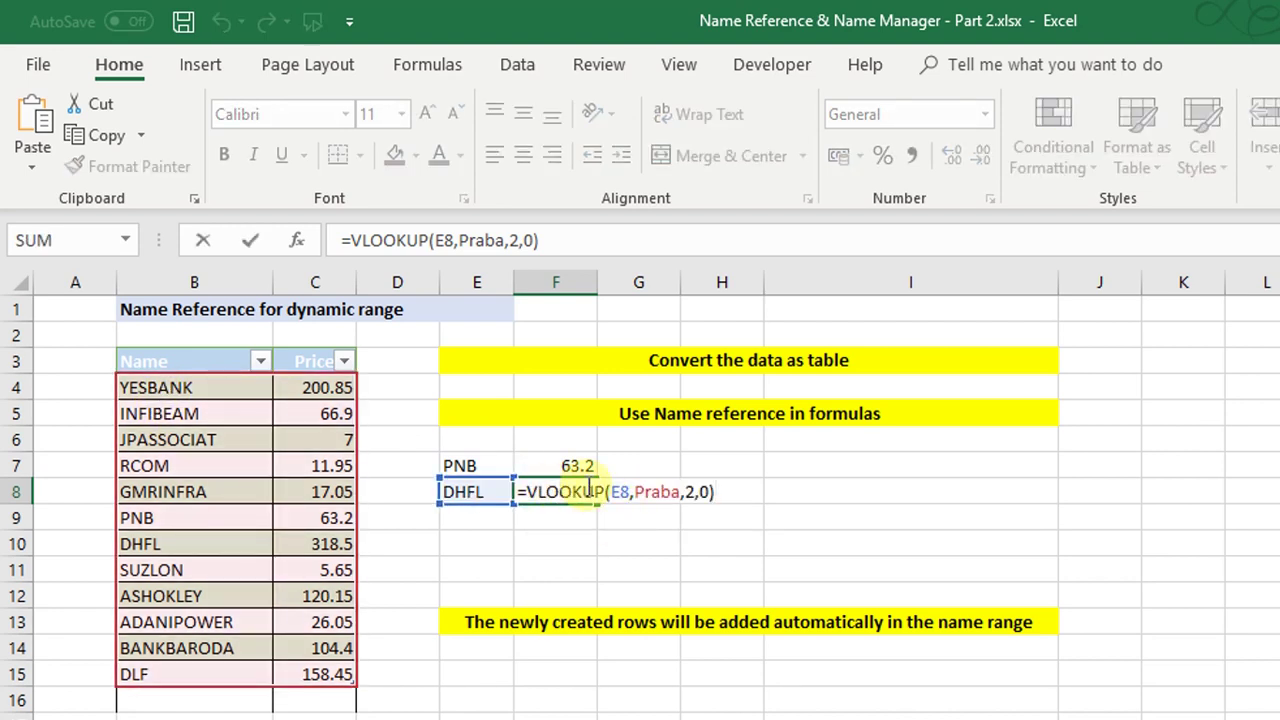
pyautogui.doubleClick(657, 491)
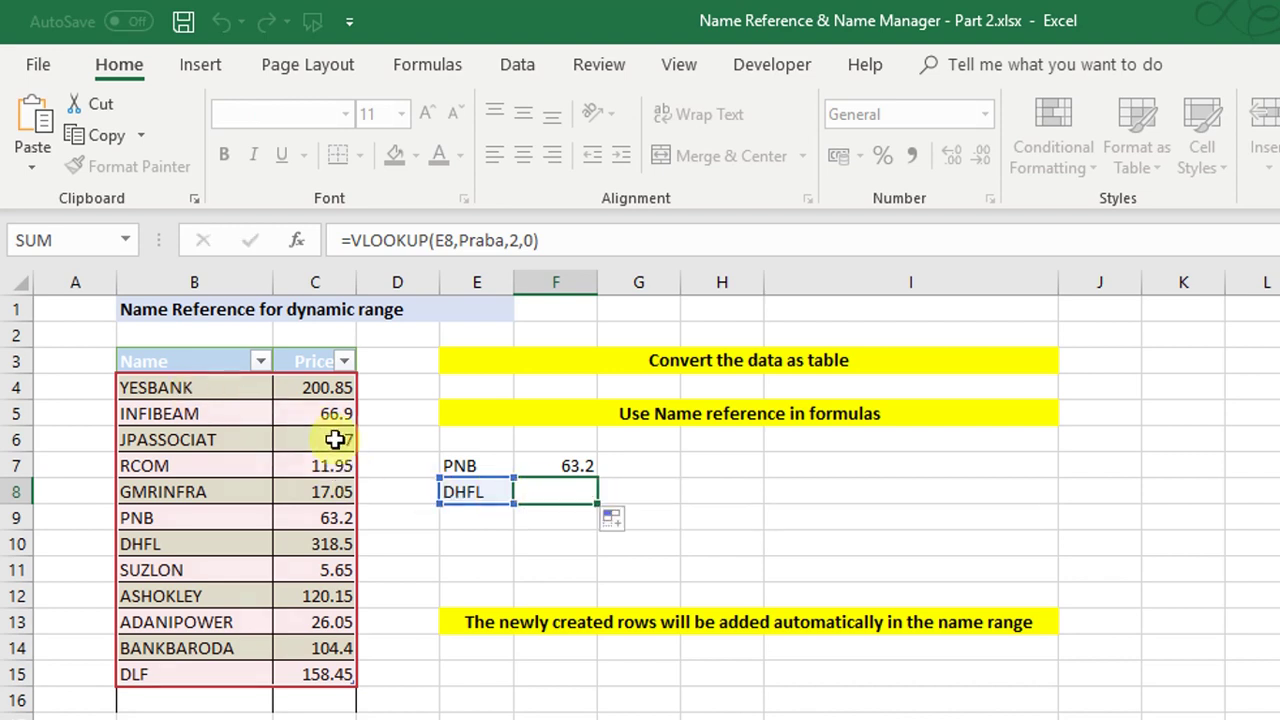
pyautogui.press('Escape')
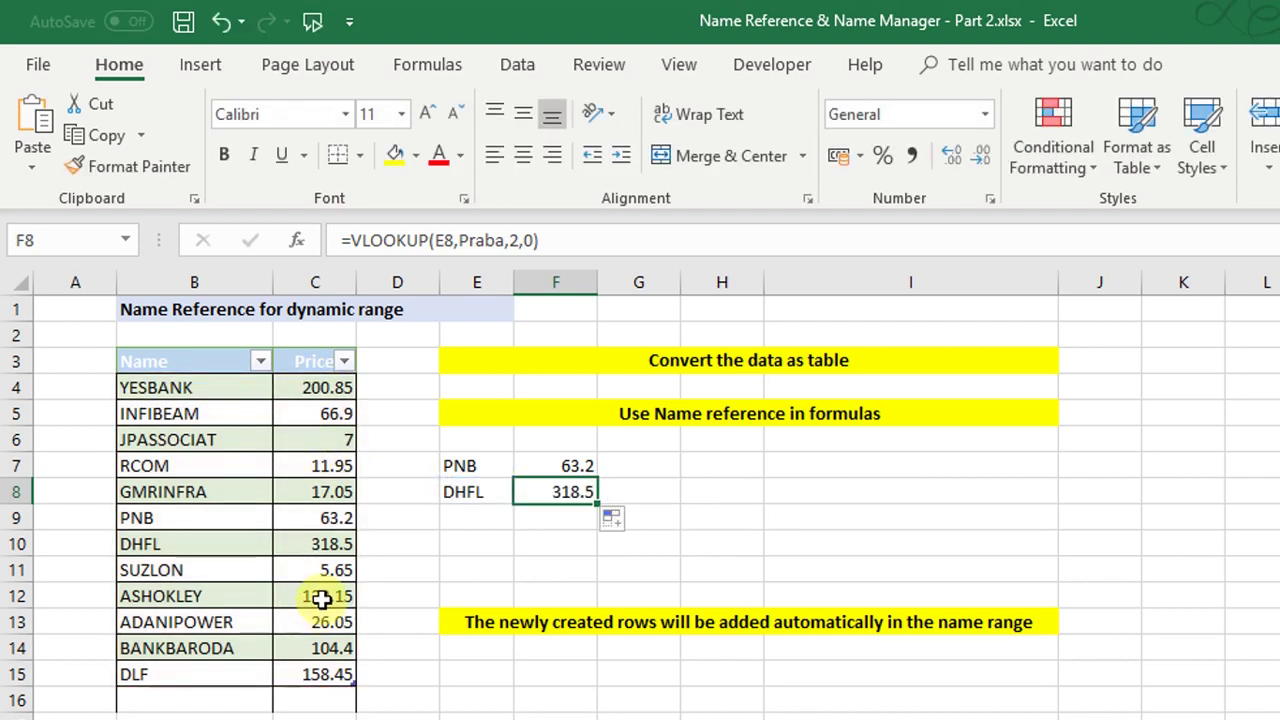
# Step: Show the table name Praba on Table Design and recheck F8's Praba range
pyautogui.click(330, 516)
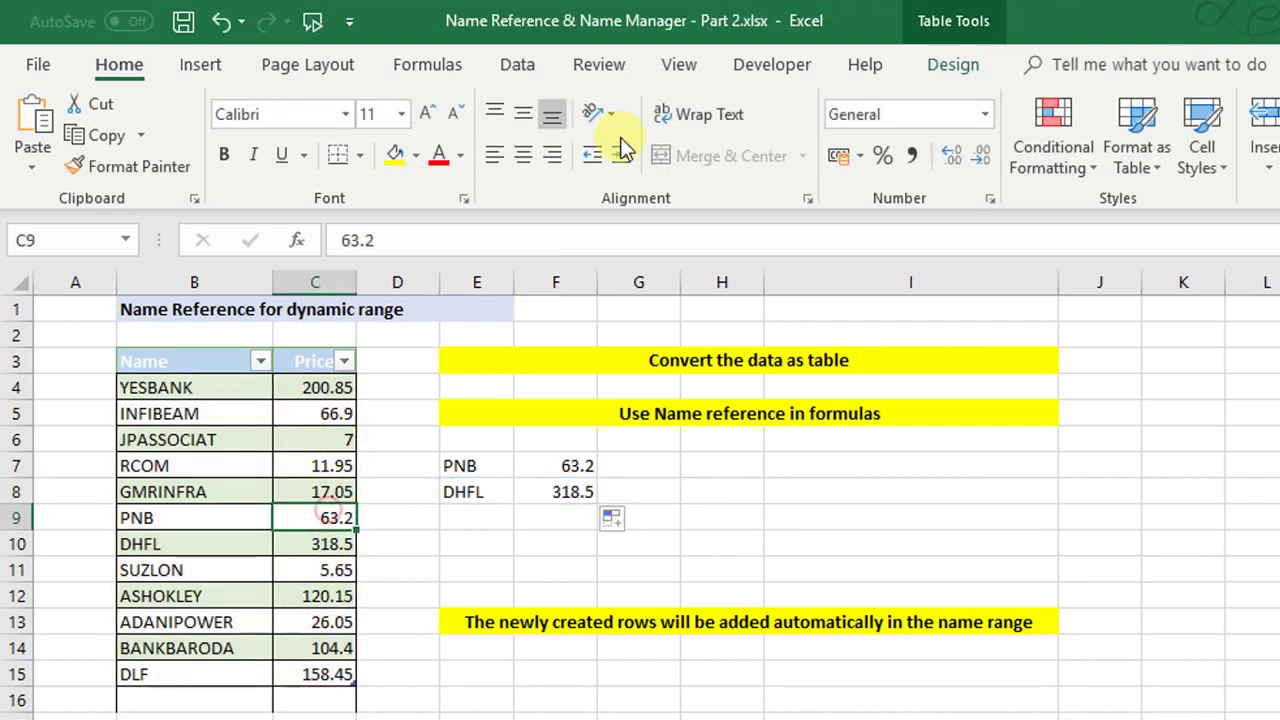
pyautogui.click(940, 24)
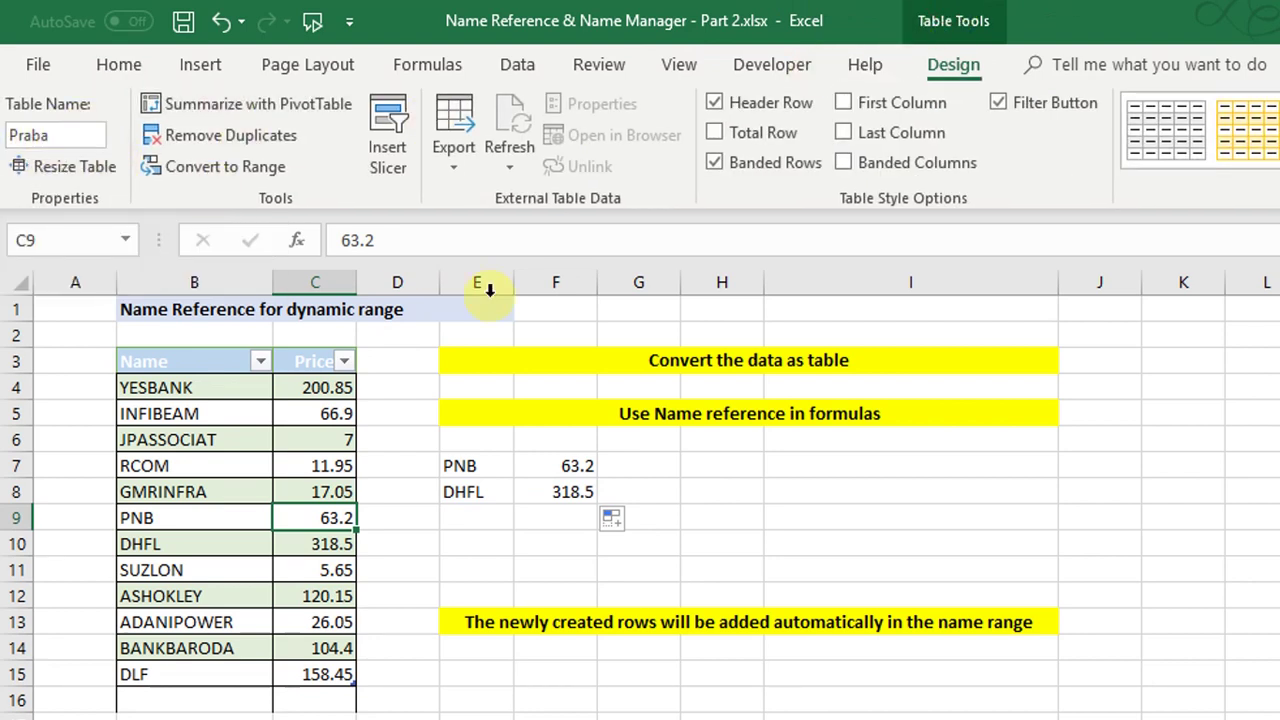
pyautogui.click(551, 487)
pyautogui.press('F2')
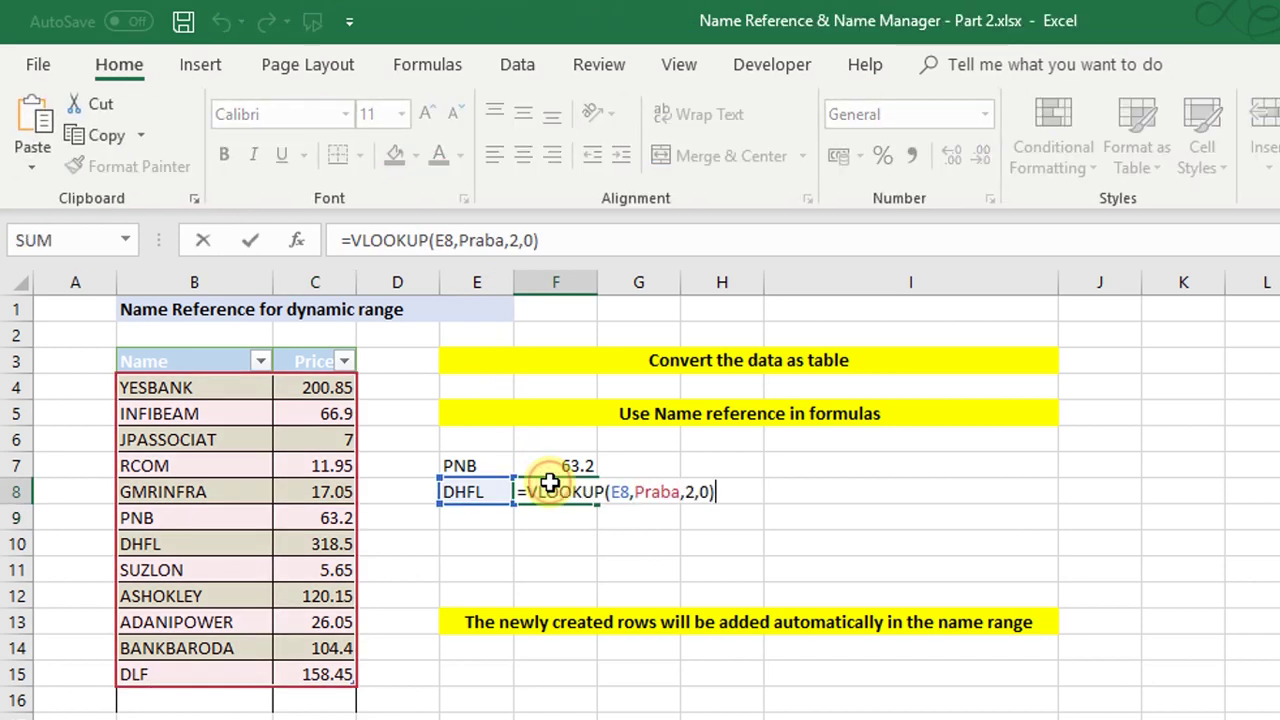
pyautogui.hotkey('ctrl', 'Return')
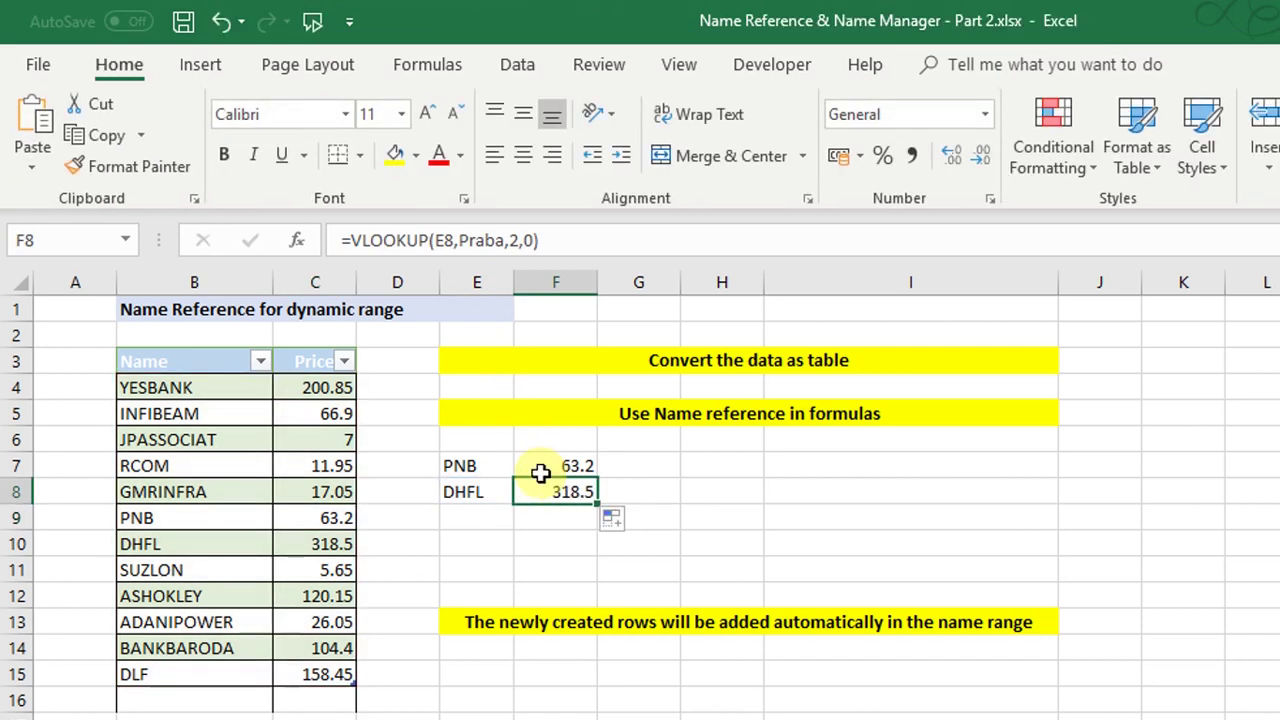
pyautogui.press('F2')
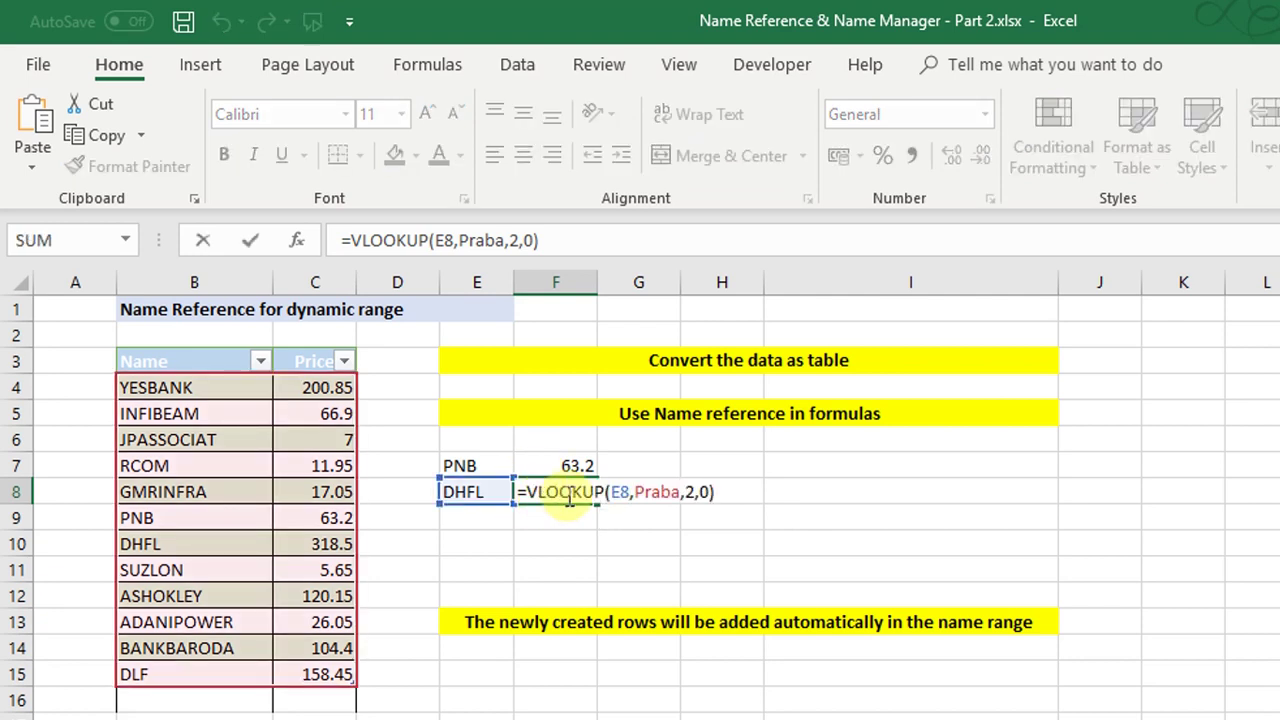
pyautogui.hotkey('ctrl', 'Return')
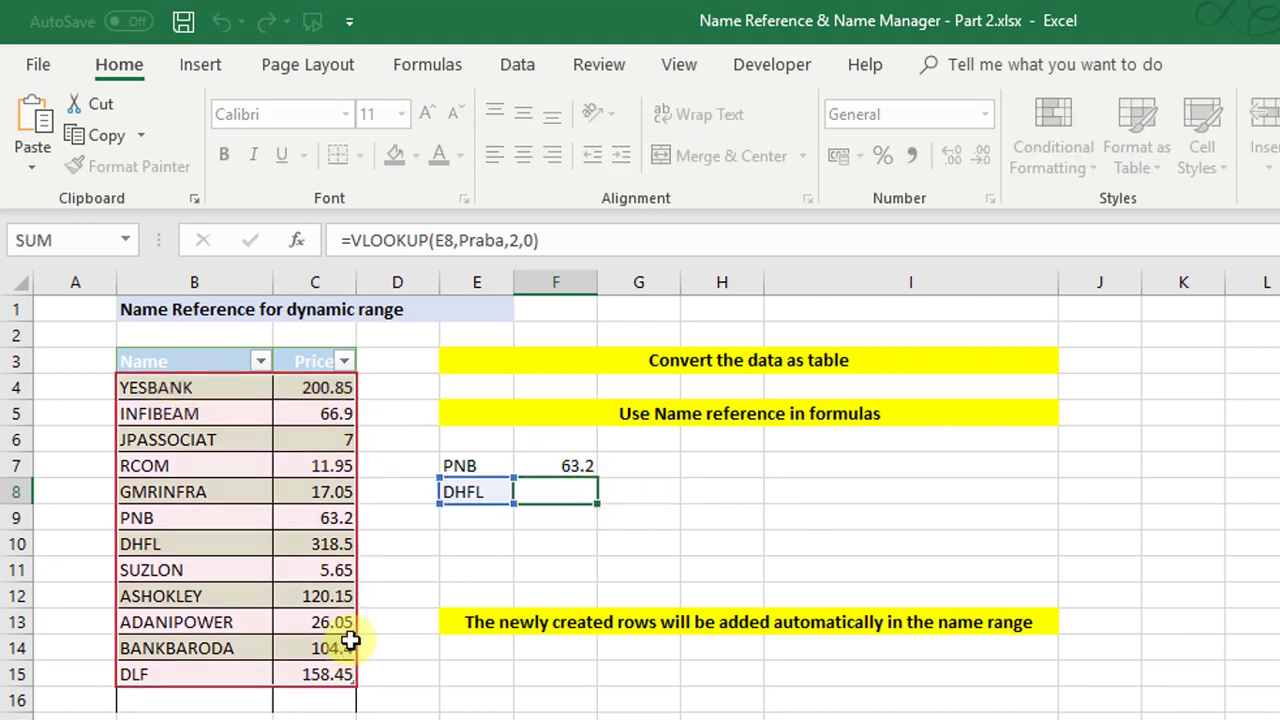
pyautogui.click(482, 522)
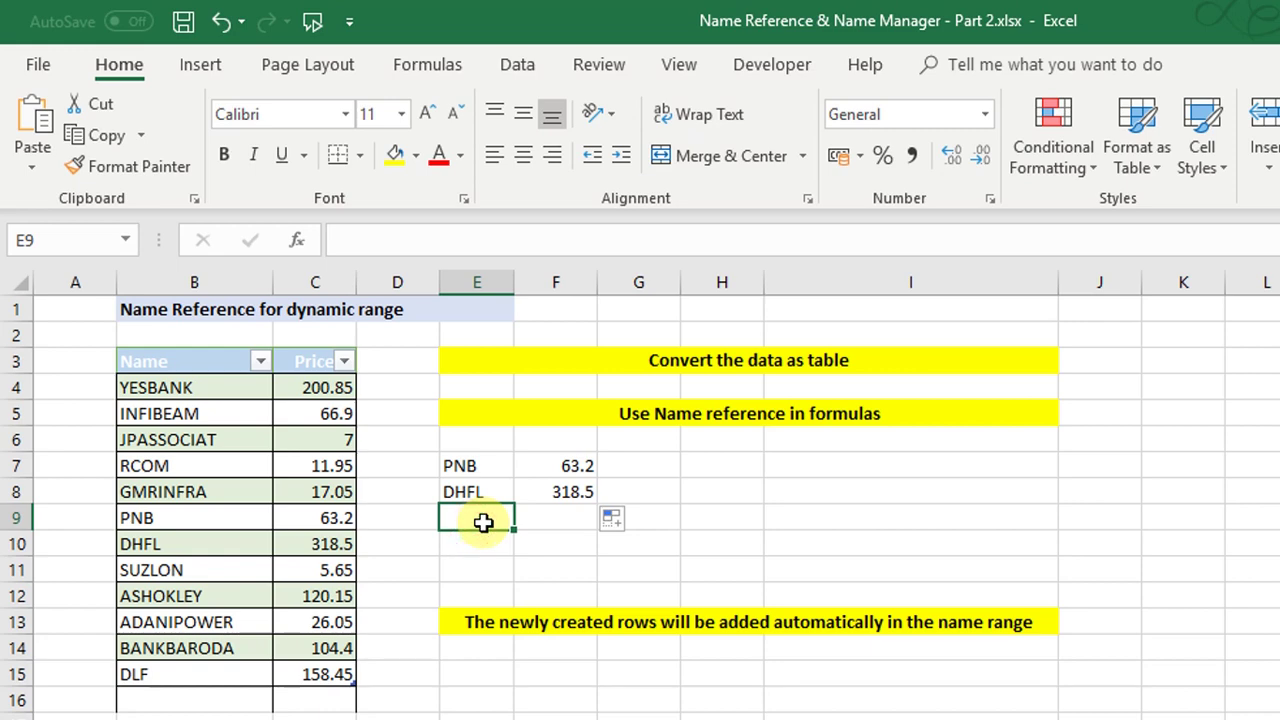
# Step: Enter USDINR in E9 as a third lookup label under PNB and DHFL
pyautogui.write('USDIN')
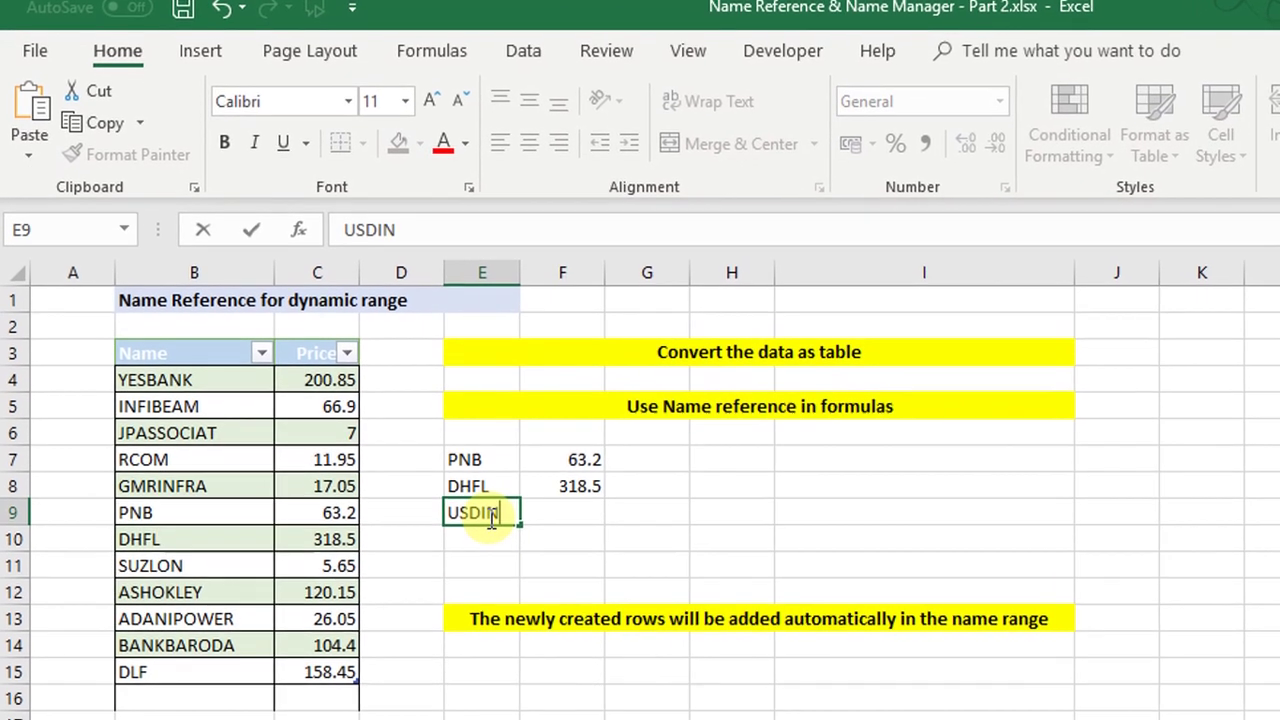
pyautogui.write('R')
pyautogui.press('Tab')
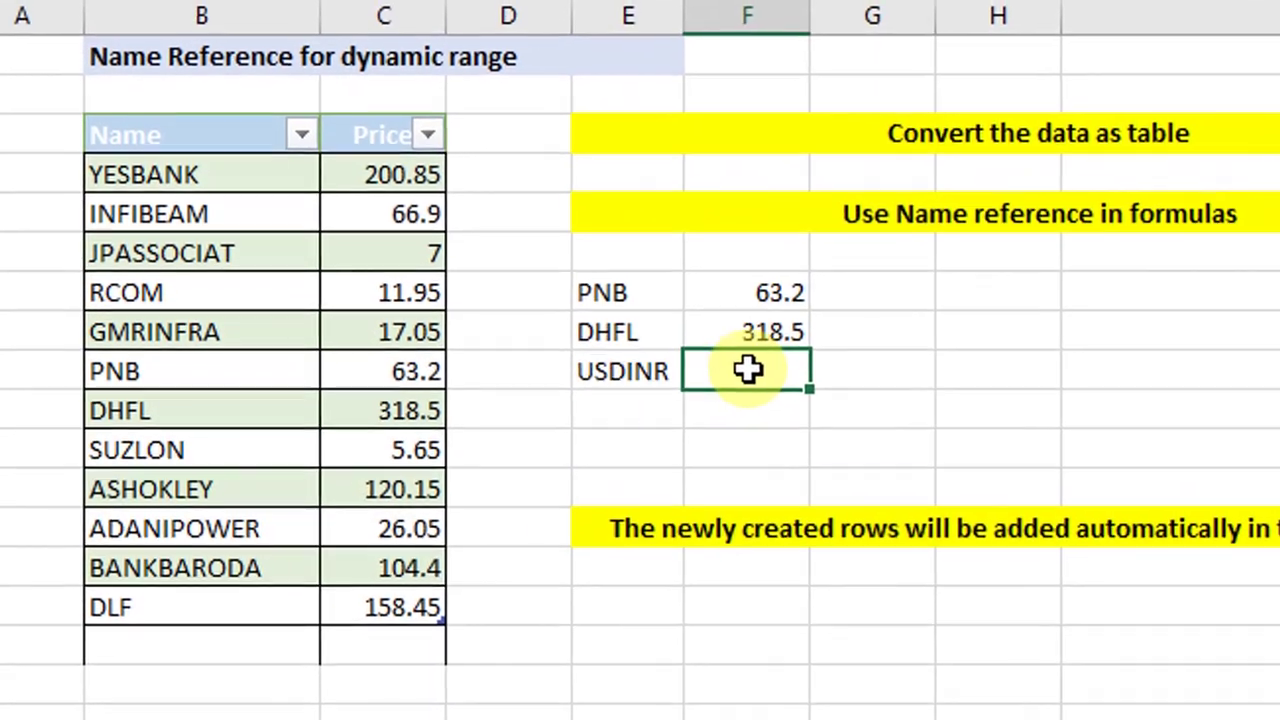
pyautogui.click(748, 371)
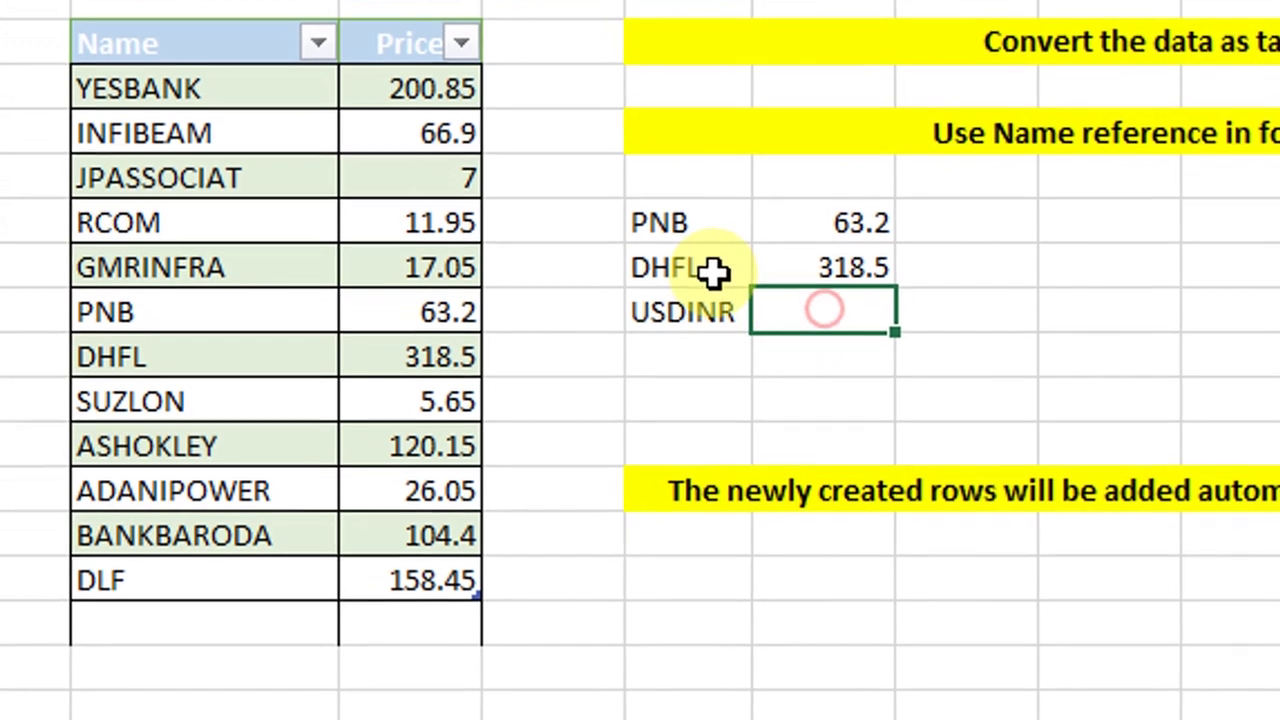
pyautogui.moveTo(665, 224); pyautogui.dragTo(700, 312)
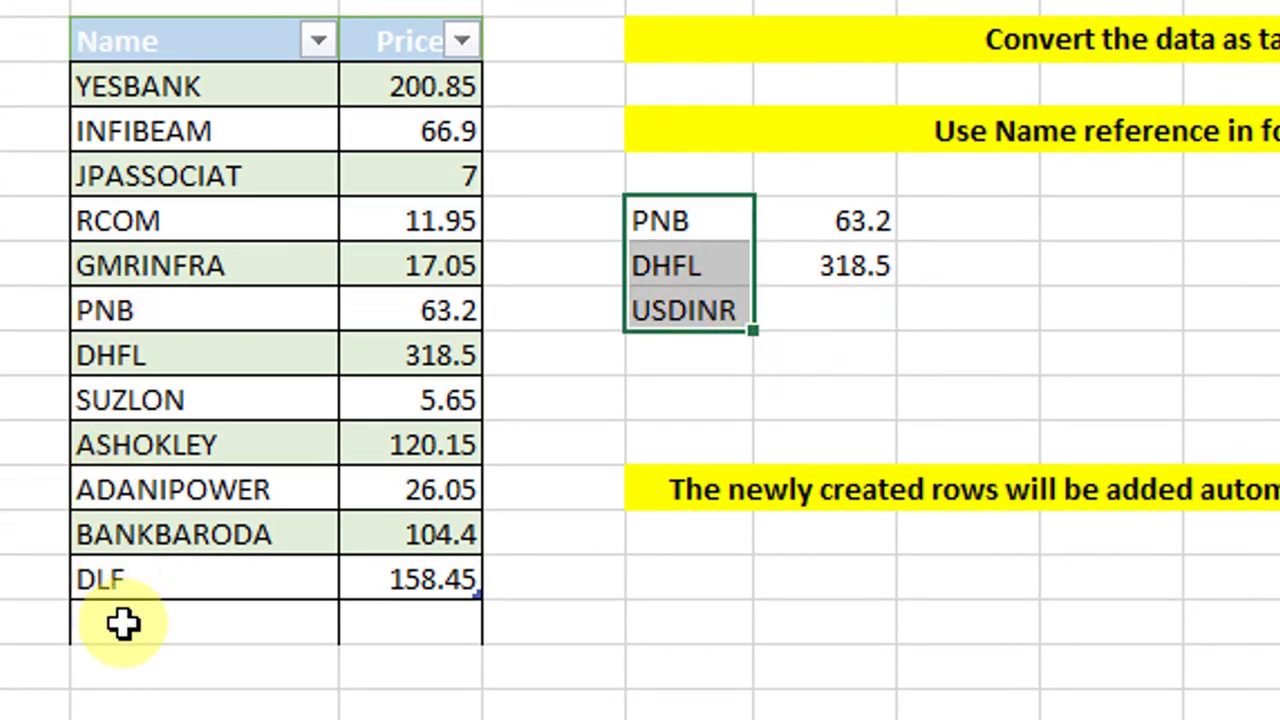
# Step: Add a new Praba table row below DLF: USDINR priced 74.5
pyautogui.click(125, 625)
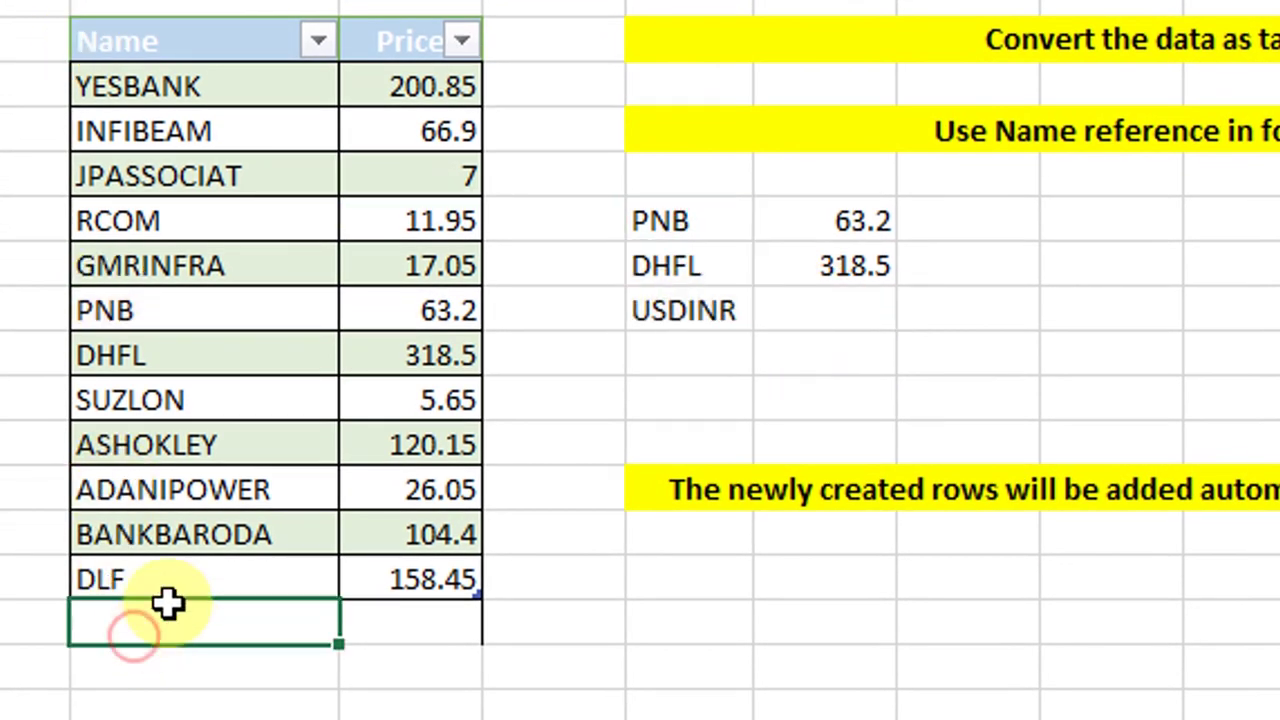
pyautogui.click(418, 588)
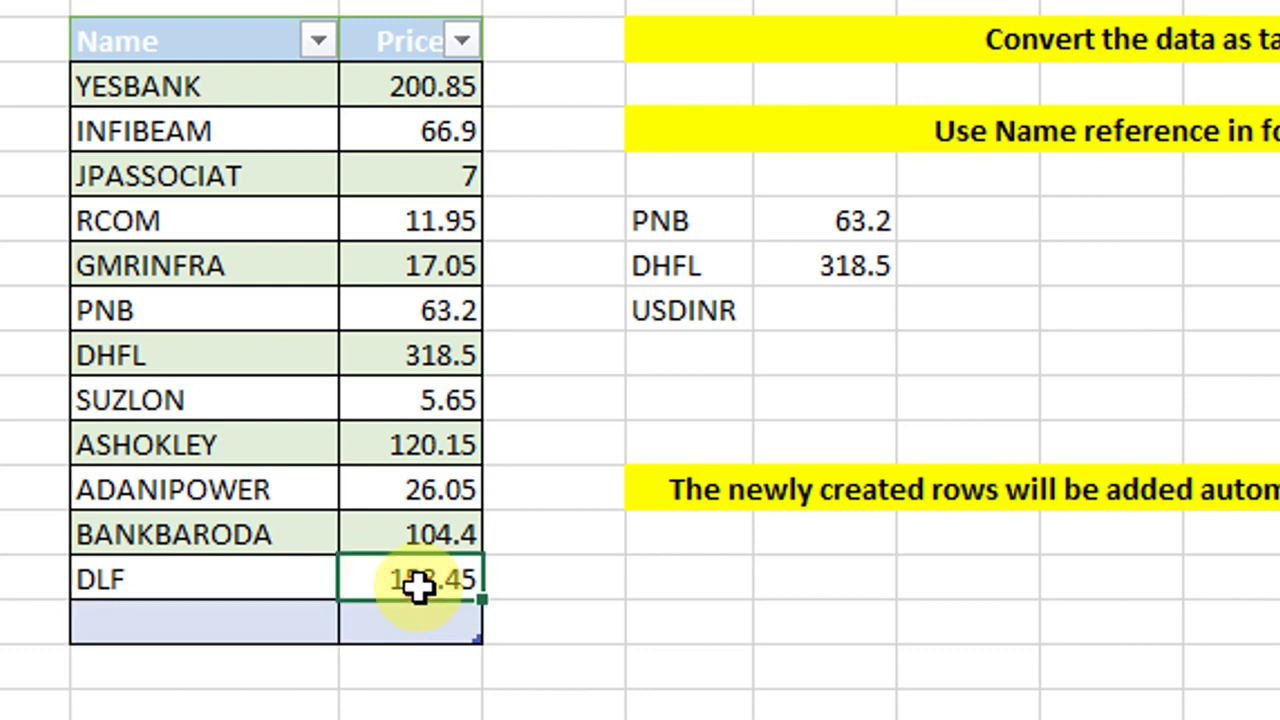
pyautogui.click(146, 611)
pyautogui.write('U')
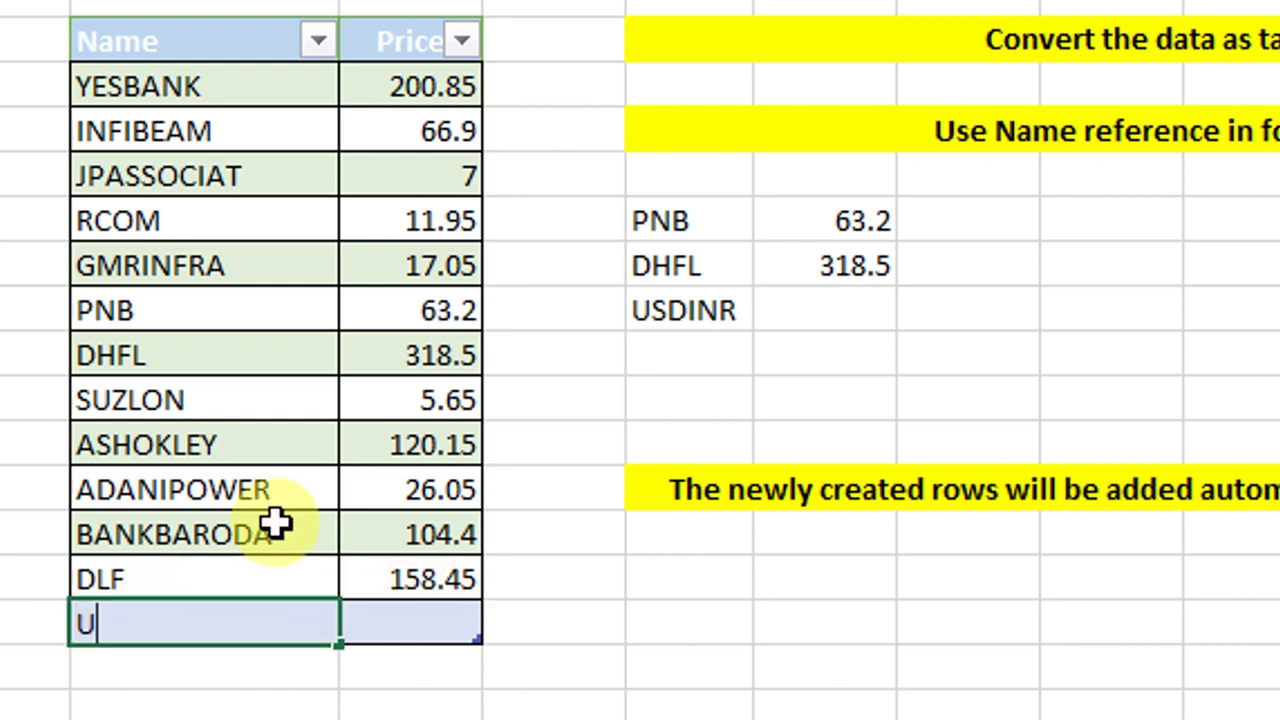
pyautogui.write('SDINR')
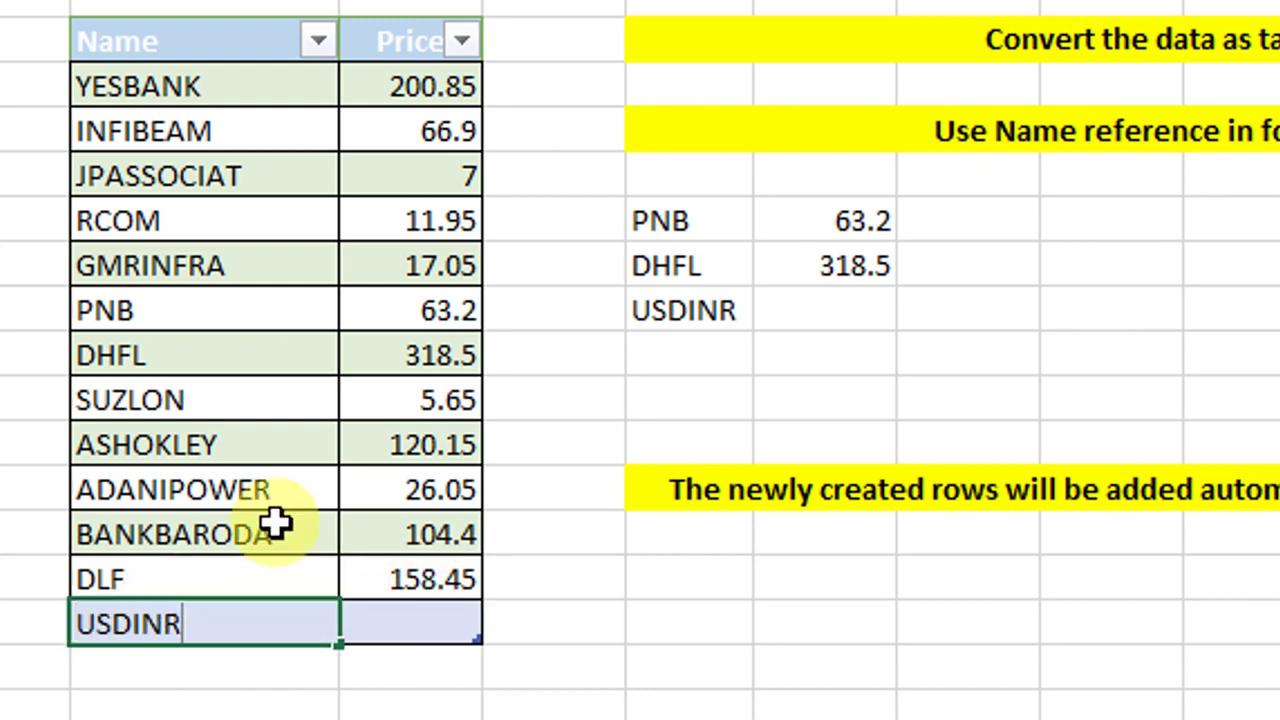
pyautogui.press('Tab')
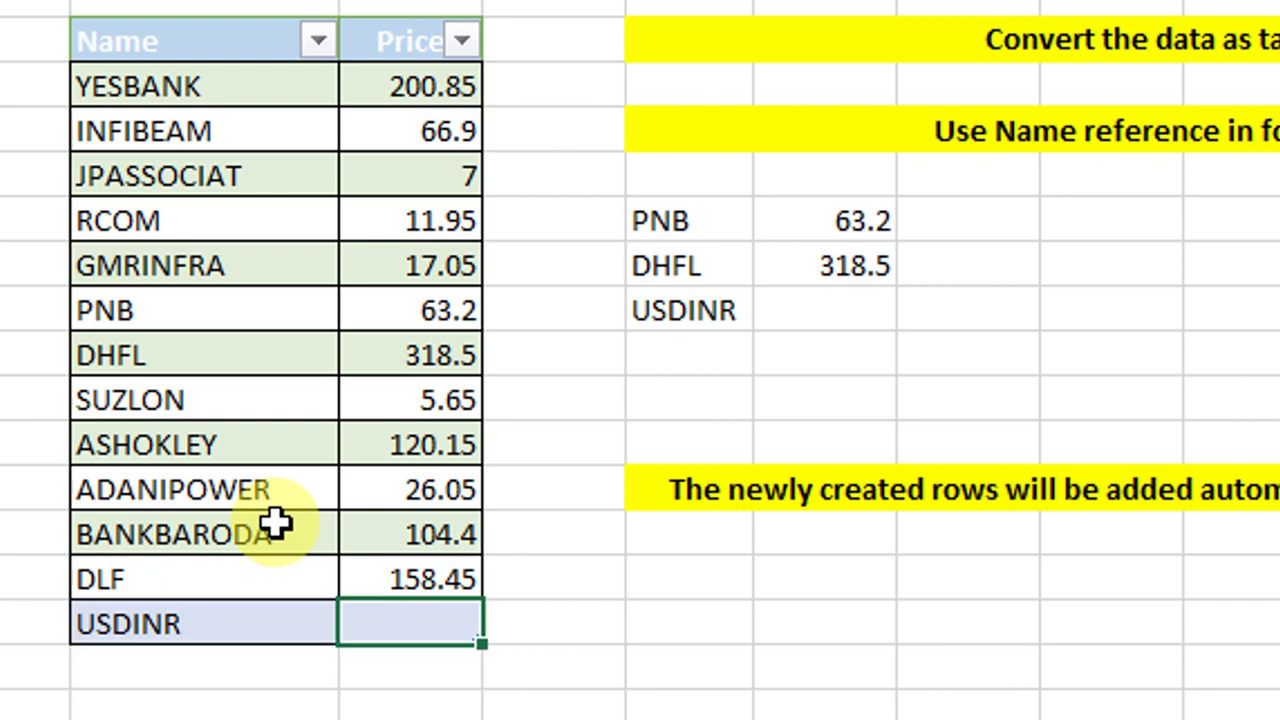
pyautogui.write('74.5')
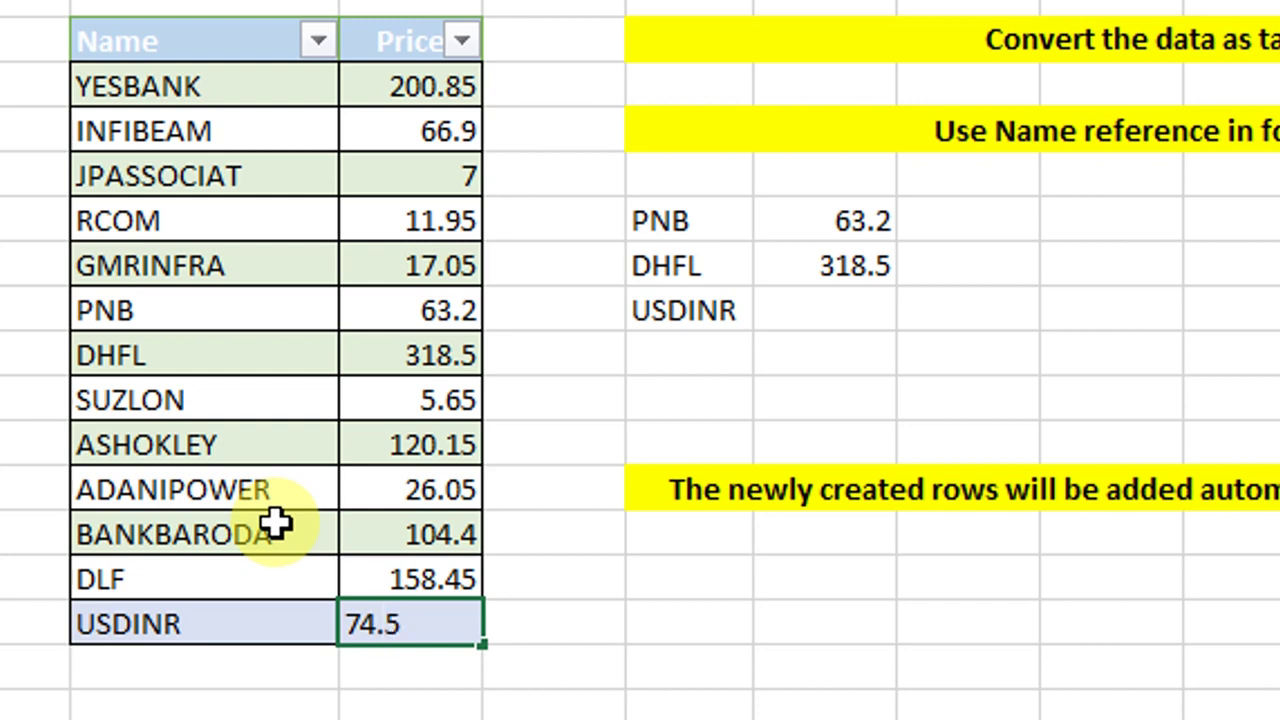
pyautogui.press('Up')
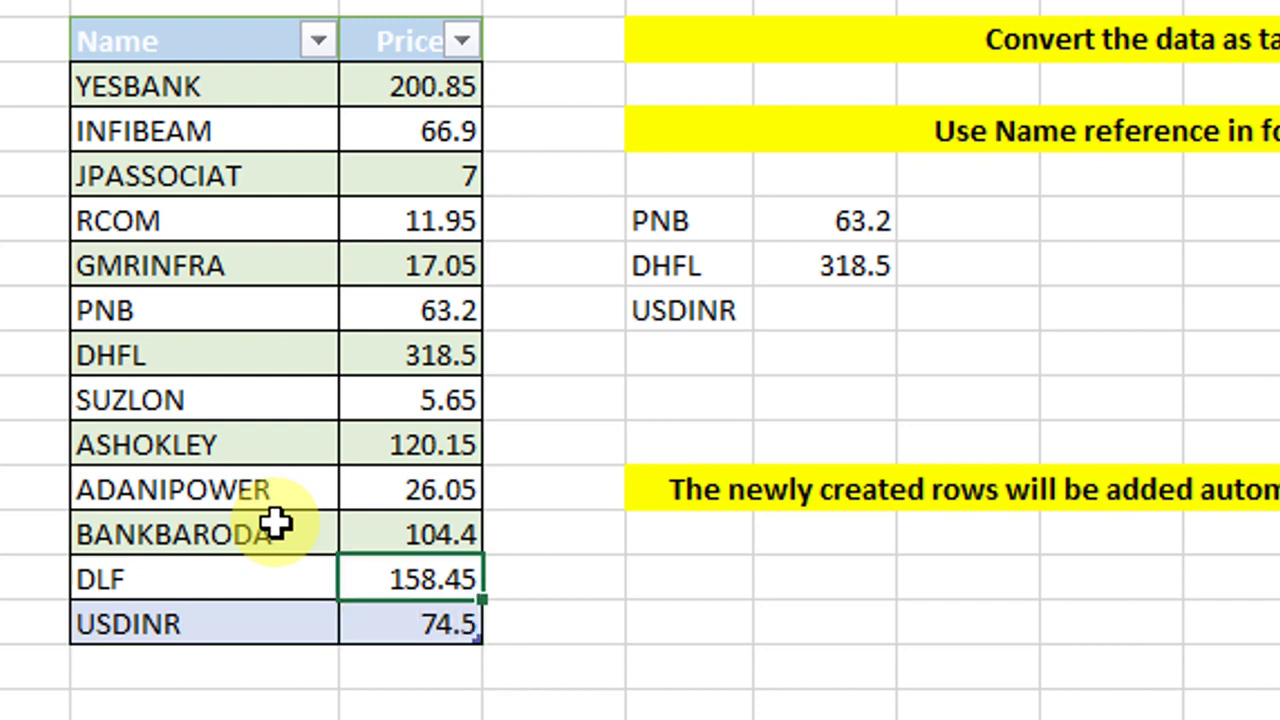
pyautogui.press('Up')
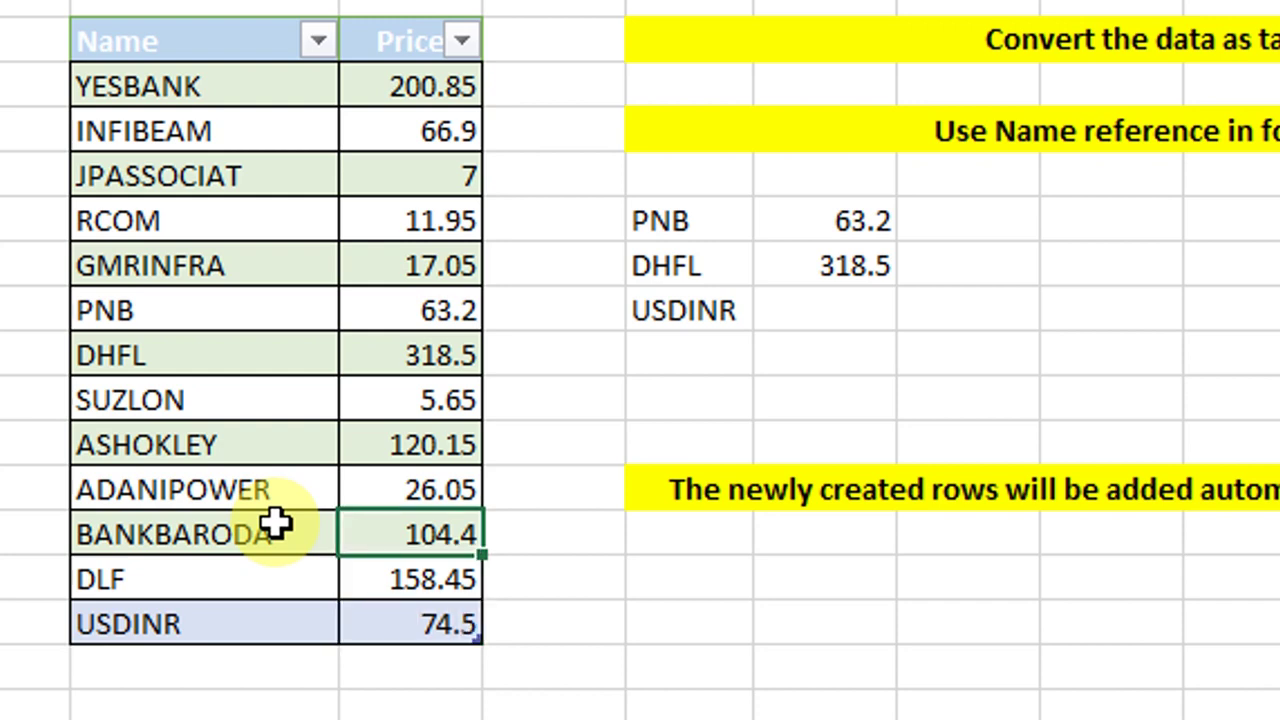
pyautogui.click(858, 312)
pyautogui.moveTo(457, 86); pyautogui.dragTo(127, 574)
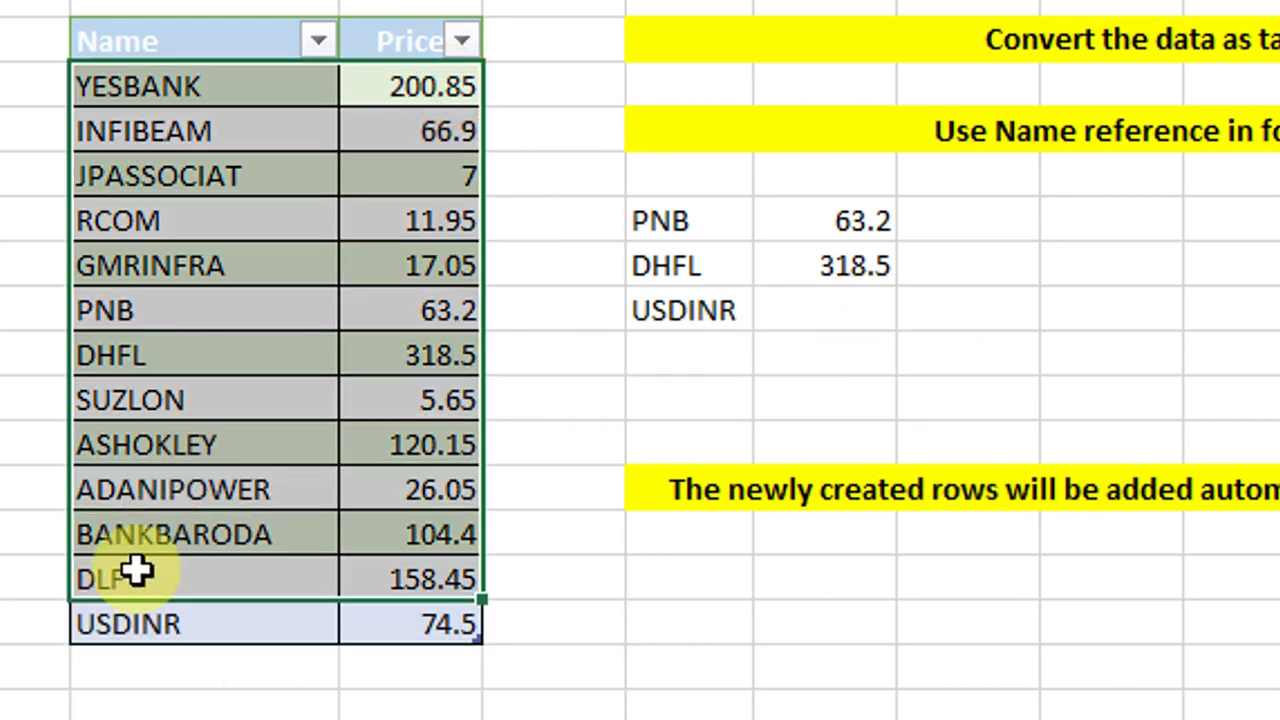
pyautogui.click(434, 621)
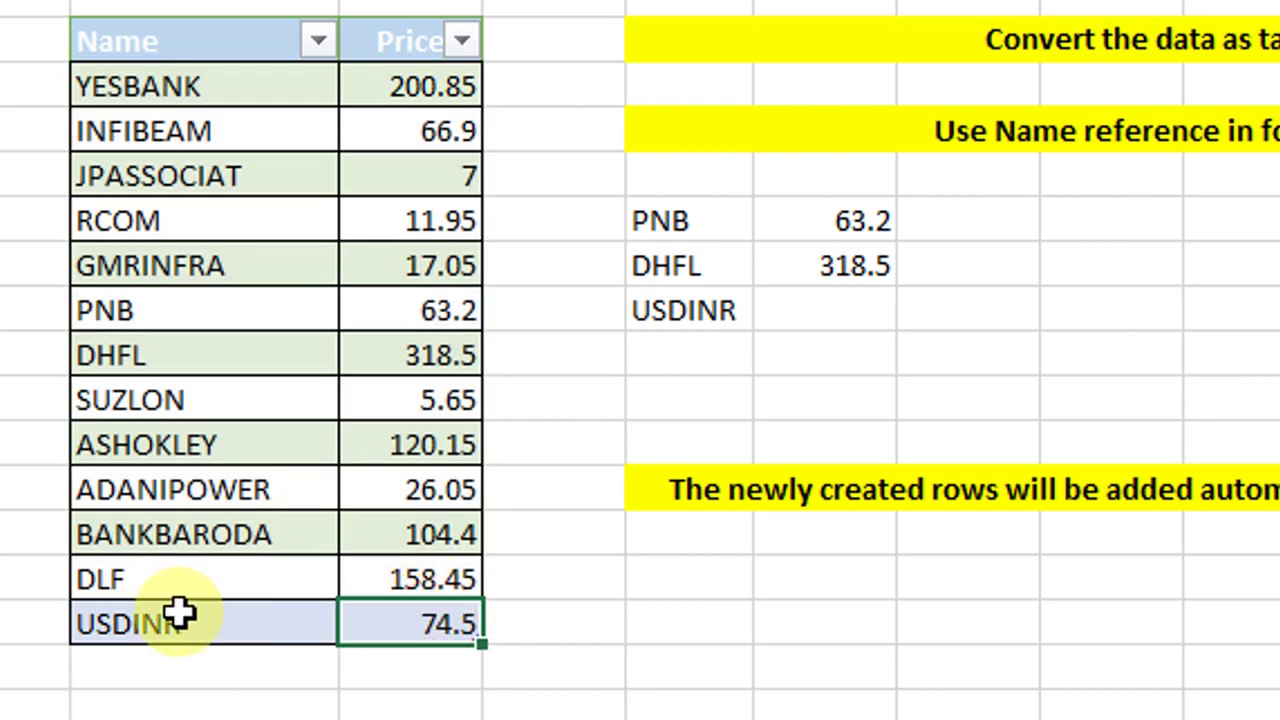
pyautogui.click(786, 306)
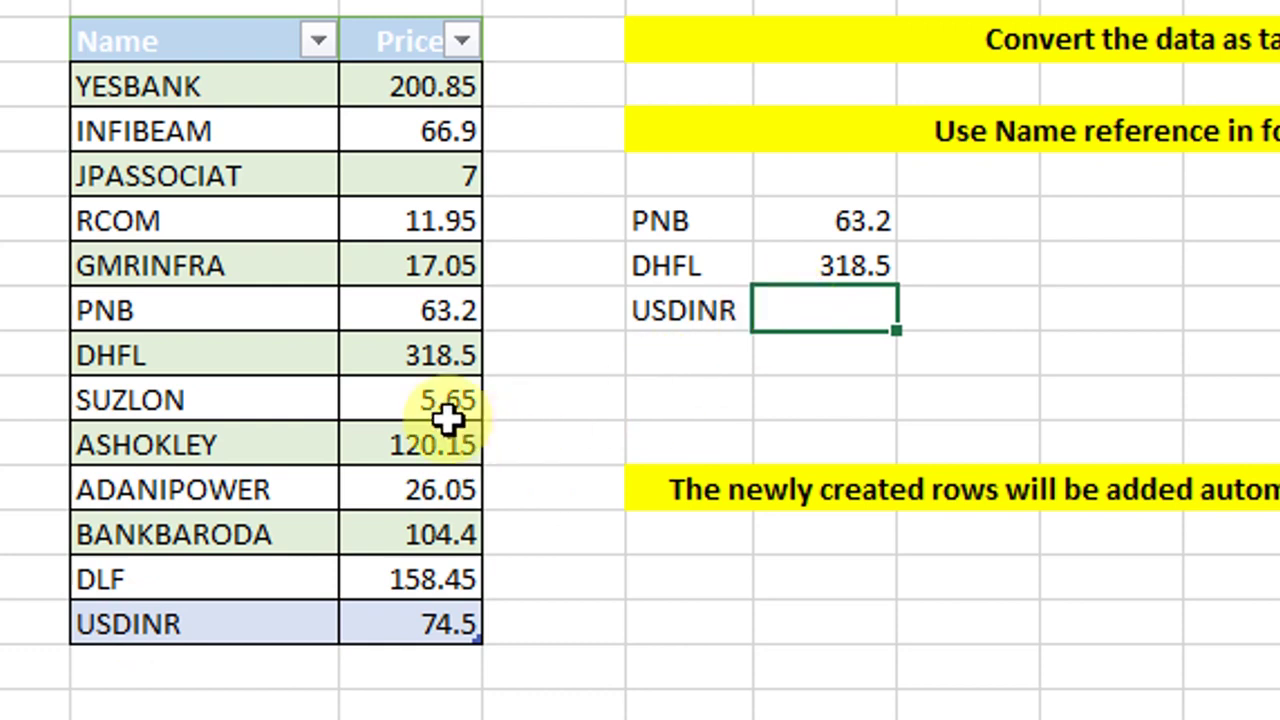
pyautogui.click(160, 633)
pyautogui.moveTo(160, 633); pyautogui.dragTo(391, 626)
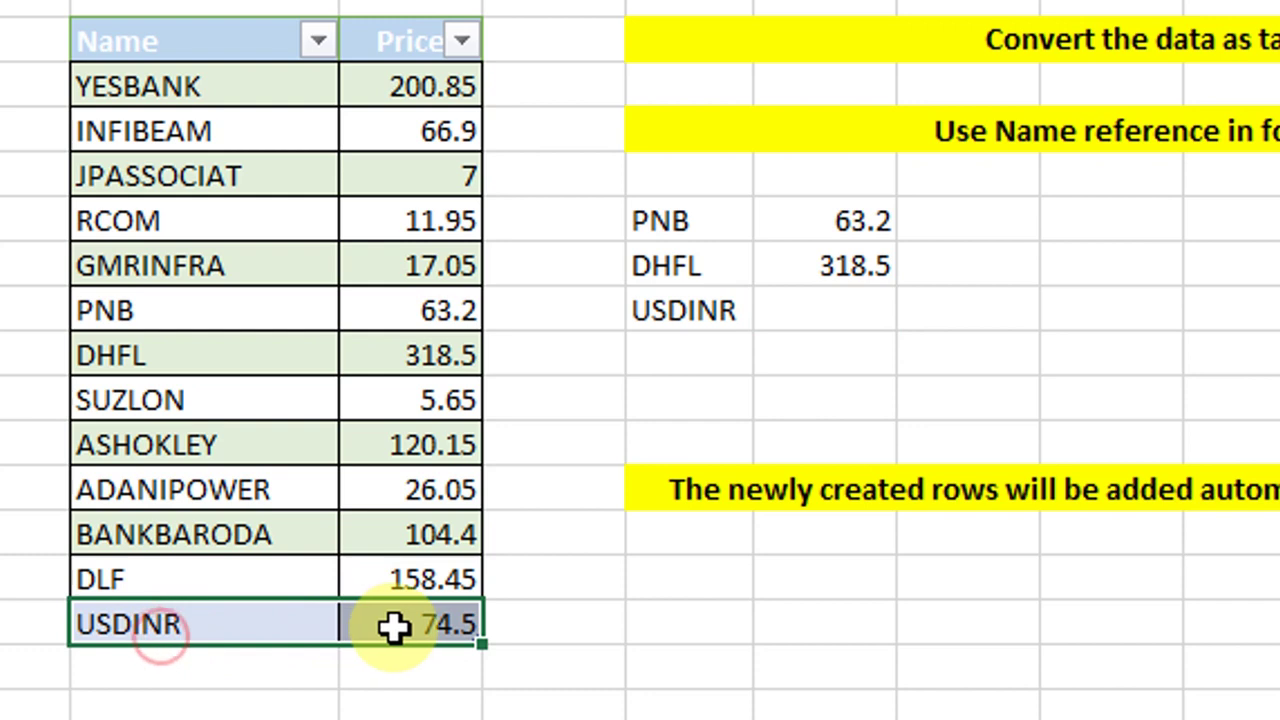
pyautogui.click(863, 314)
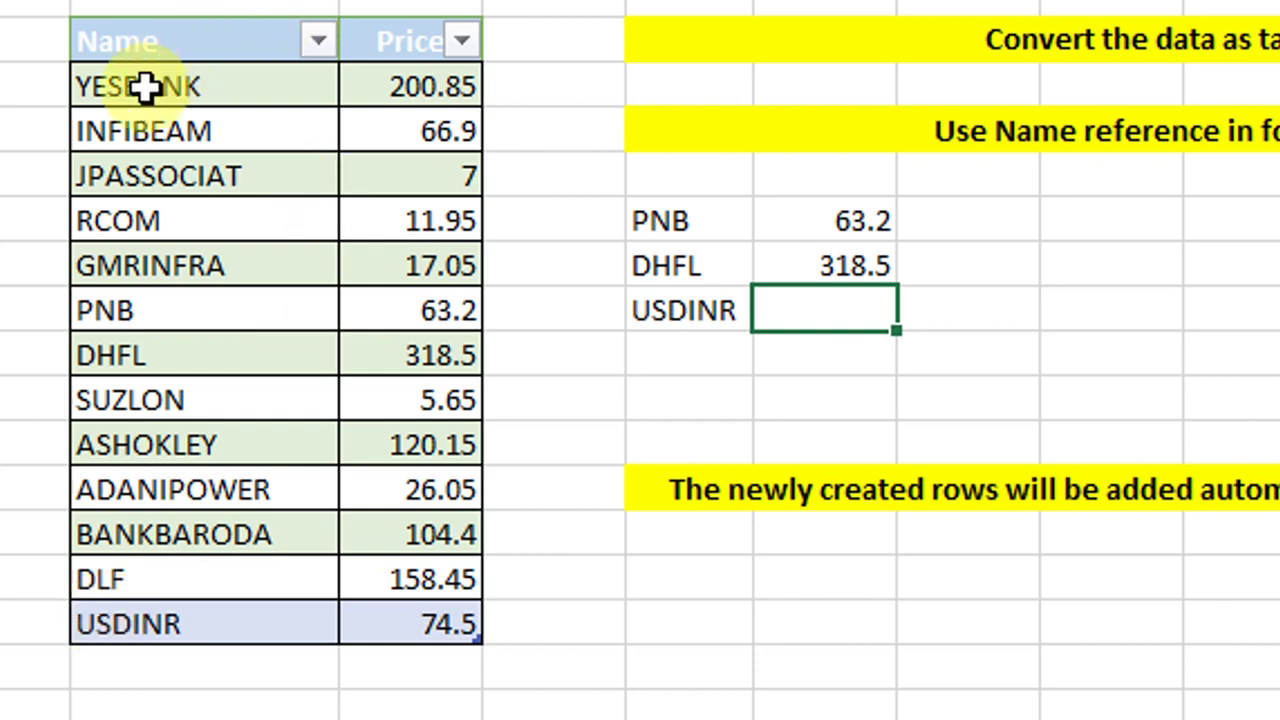
pyautogui.moveTo(152, 87); pyautogui.dragTo(345, 625)
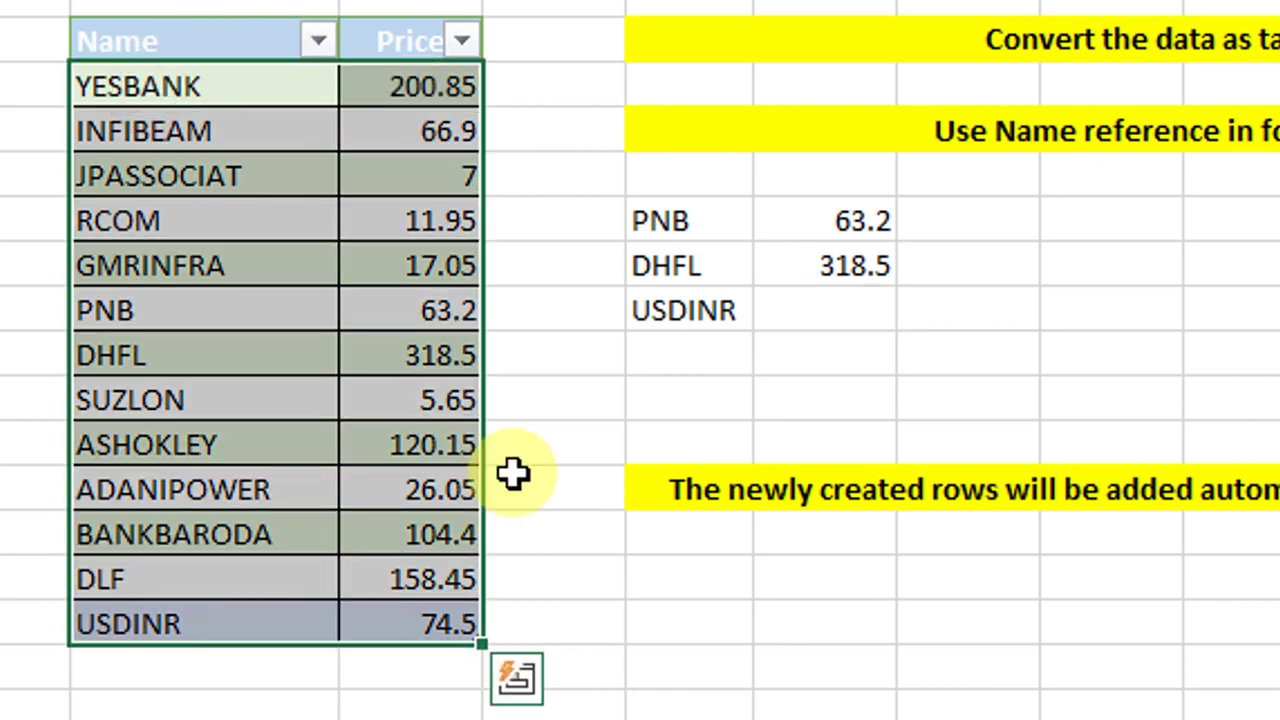
pyautogui.click(790, 307)
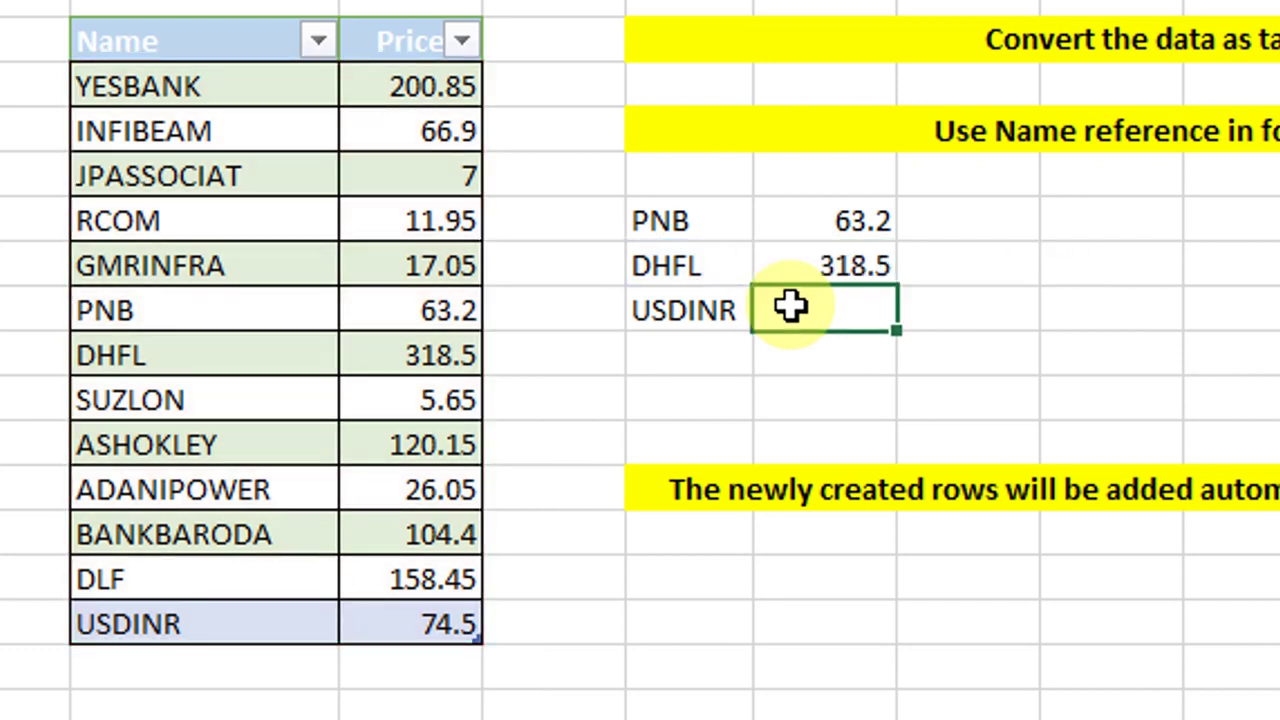
# Step: Enter =VLOOKUP(E9,Praba,2) in F9 to look up USDINR's price
pyautogui.write('=vlook')
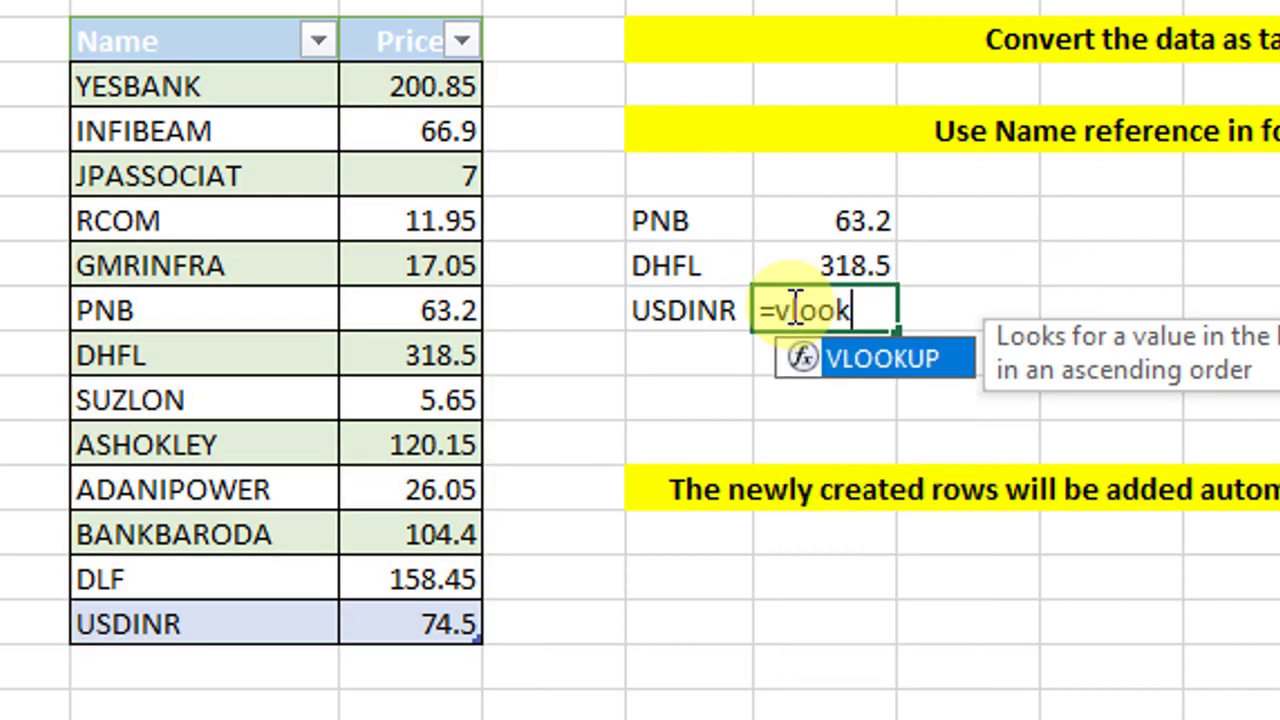
pyautogui.press('Tab')
pyautogui.click(722, 310)
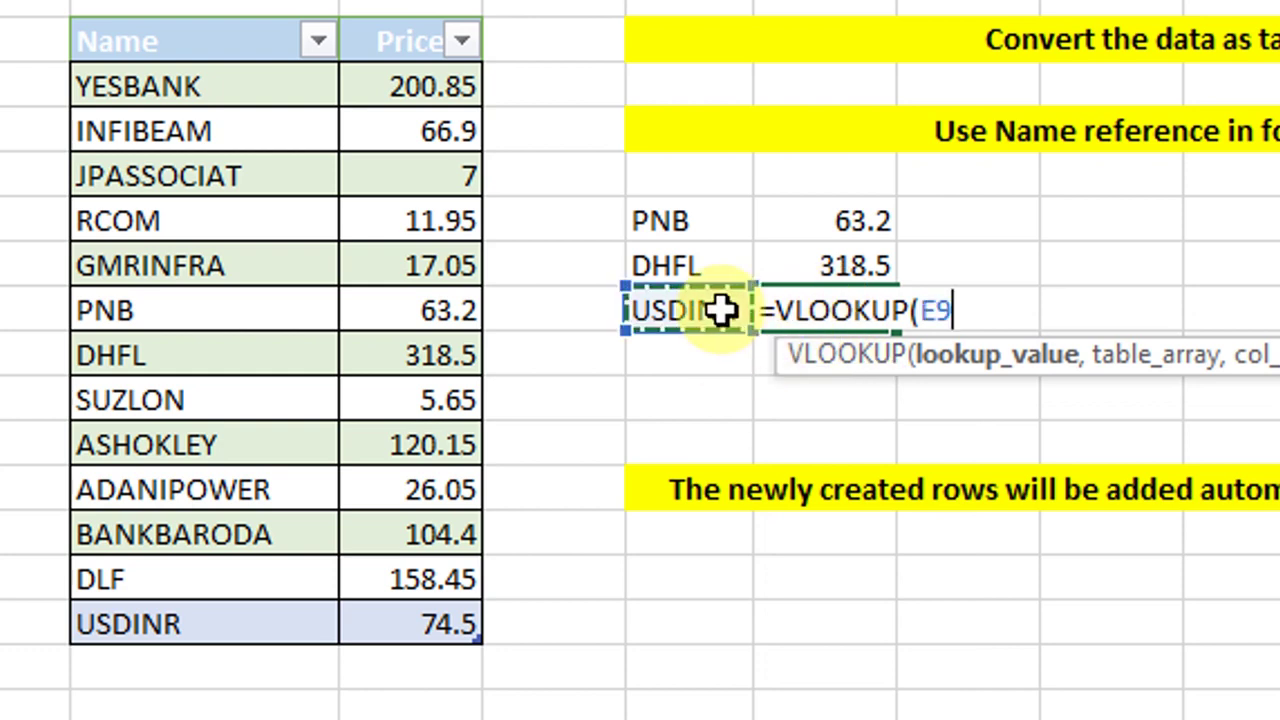
pyautogui.write(',Praba')
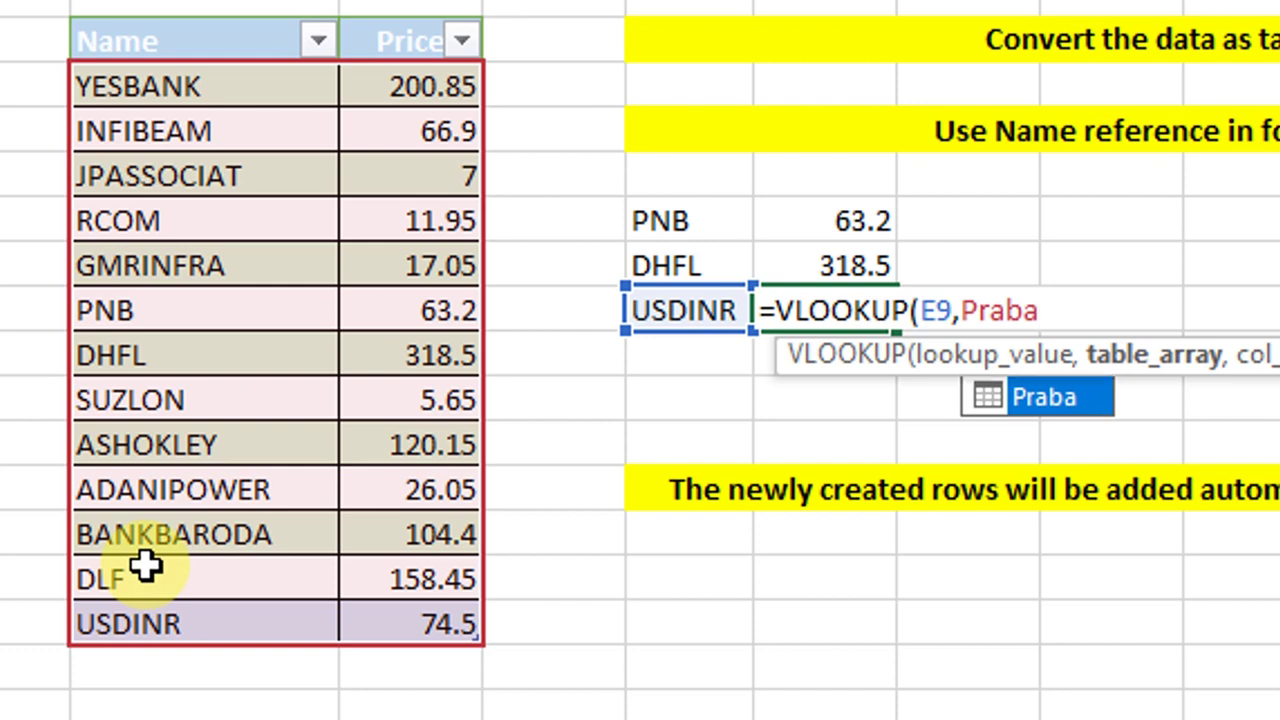
pyautogui.write(',')
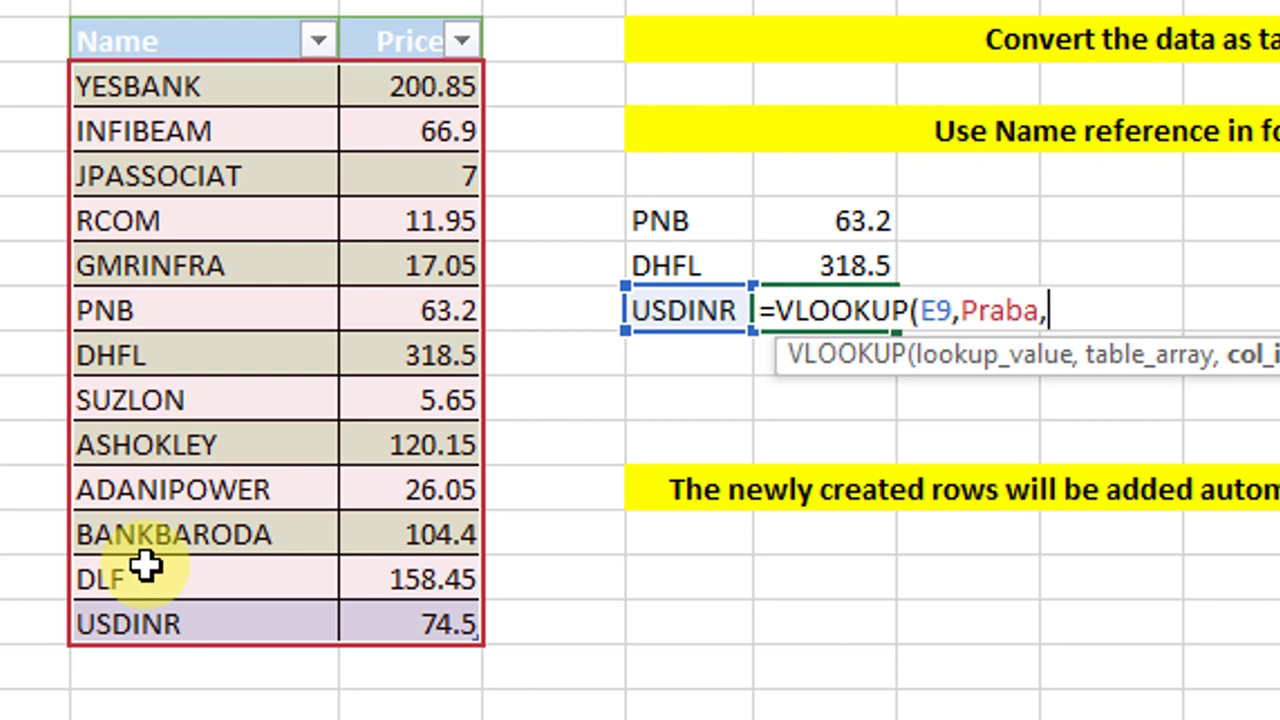
pyautogui.write('2')
pyautogui.press('Tab')
# Step: Add the exact-match argument 0, making F9 =VLOOKUP(E9,Praba,2,0), and review it
pyautogui.press('Left')
pyautogui.press('F2')
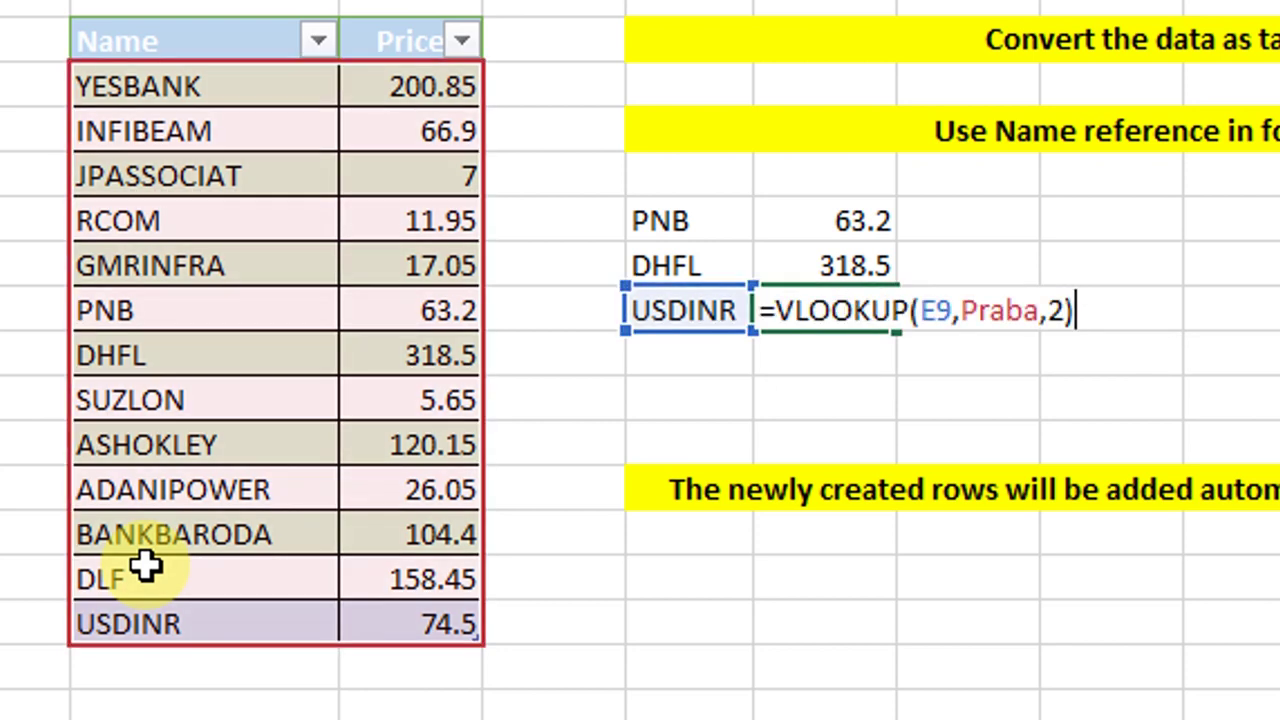
pyautogui.press('Left')
pyautogui.write(',0')
pyautogui.press('Return')
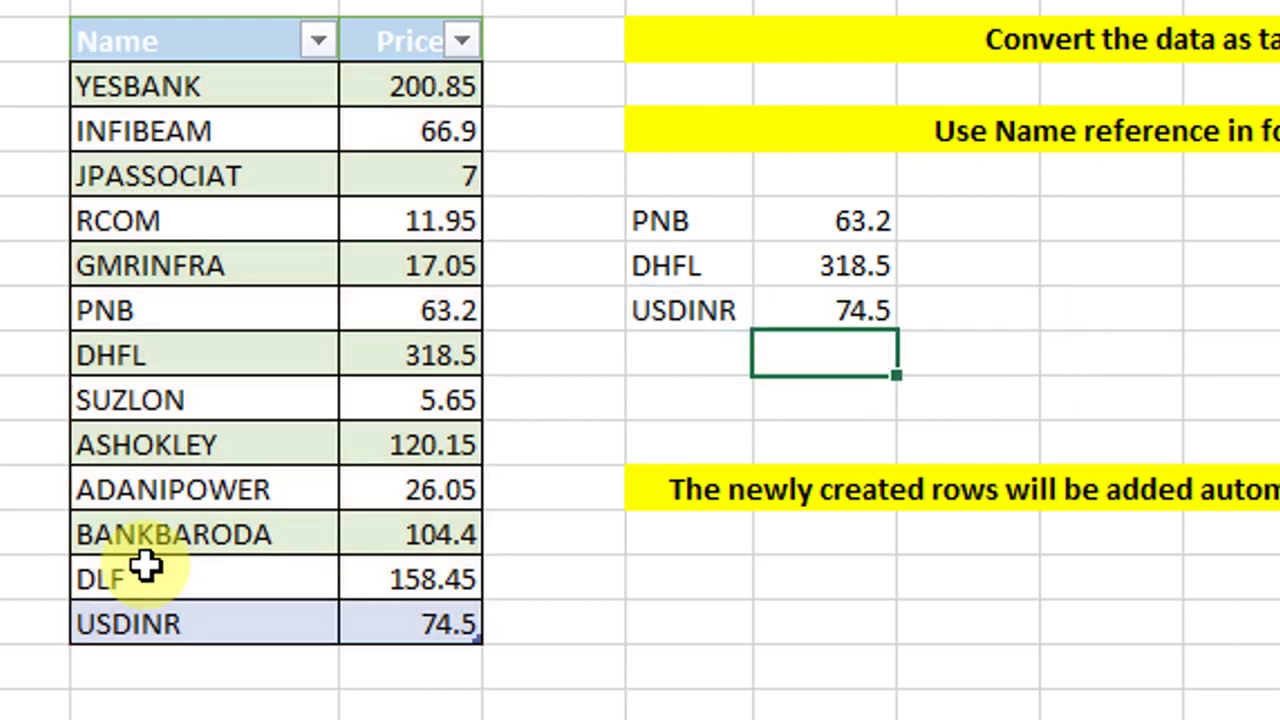
pyautogui.press('Up')
pyautogui.press('F2')
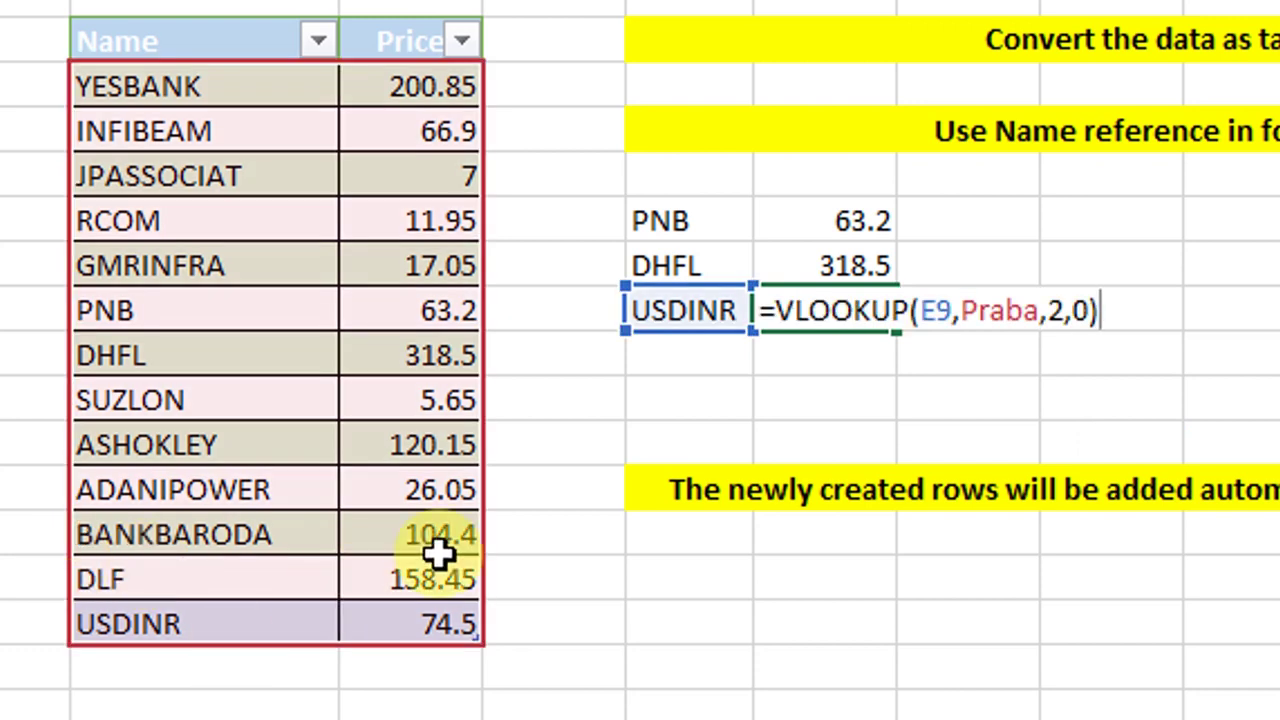